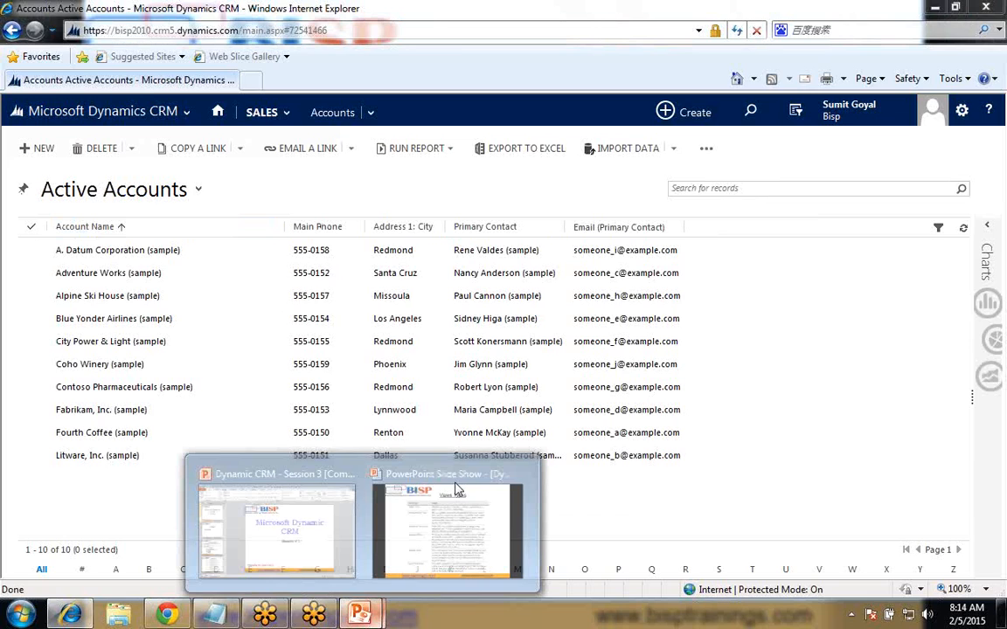
- Switch to Notepad and replace the existing notes with the heading "TYpes" and the line "2 Types" below it
{"action": "left_click", "coordinate": [450, 524]}
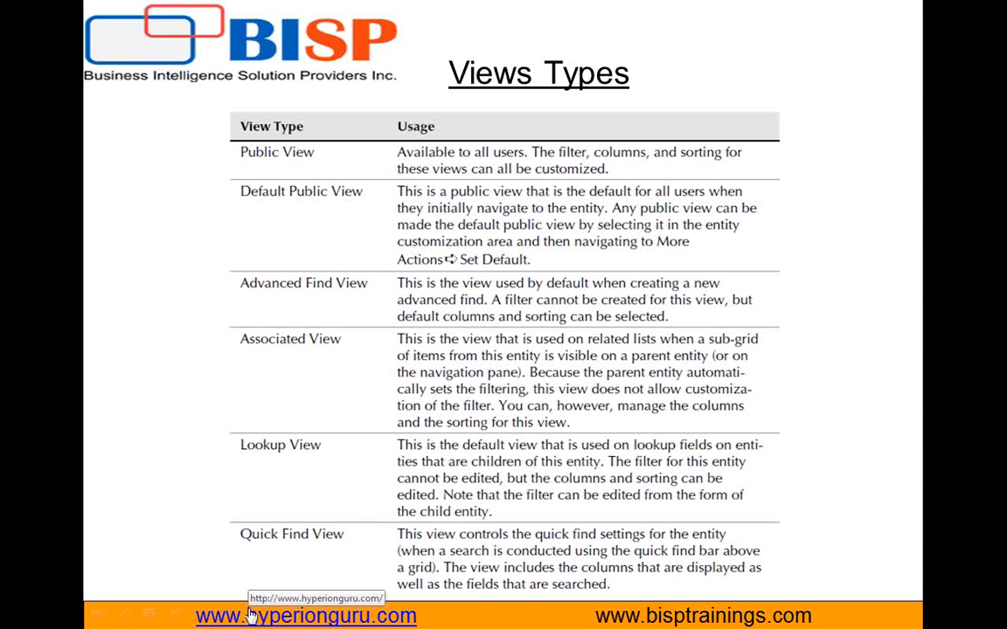
{"action": "key", "text": "alt+Tab"}
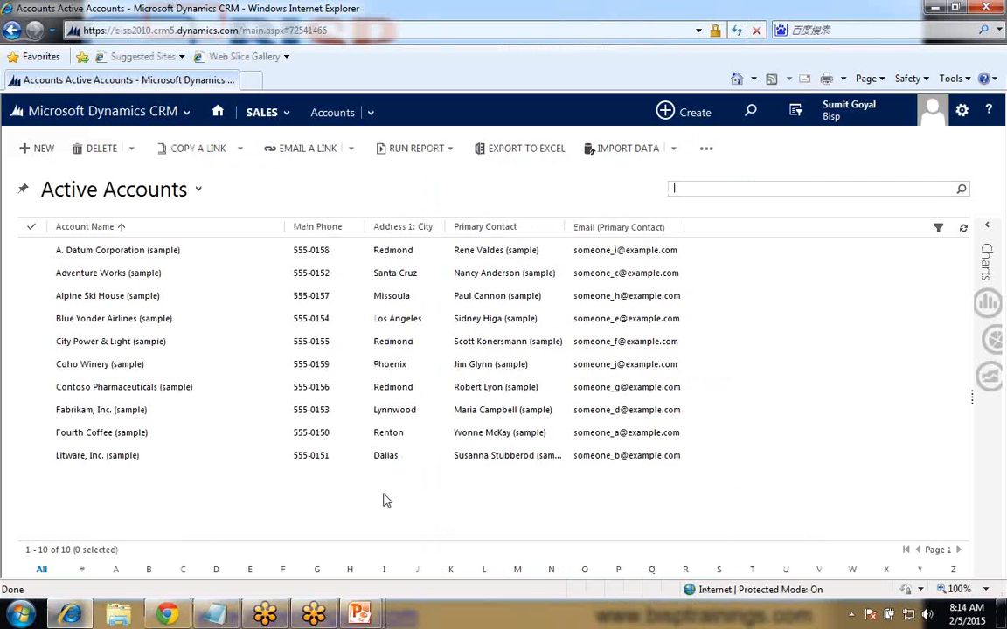
{"action": "left_click", "coordinate": [216, 615]}
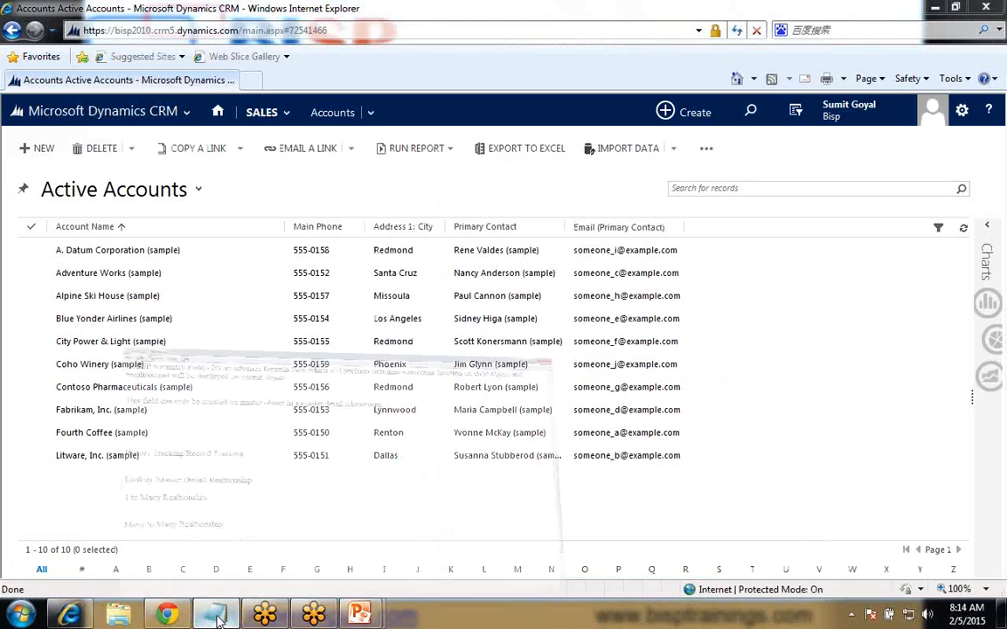
{"action": "key", "text": "ctrl+a"}
{"action": "type", "text": "TYpes"}
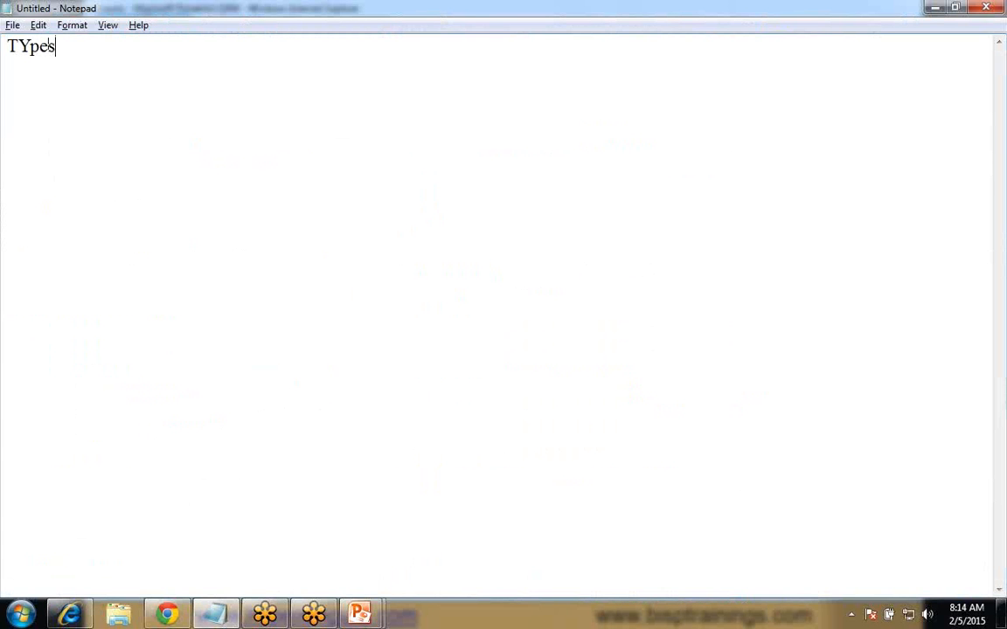
{"action": "key", "text": "Return"}
{"action": "key", "text": "Return"}
{"action": "type", "text": "2 Types"}
- Add the lines "System View" and "Personal View" below "2 Types", separated by an empty line
{"action": "key", "text": "Return"}
{"action": "key", "text": "Return"}
{"action": "type", "text": "Sy"}
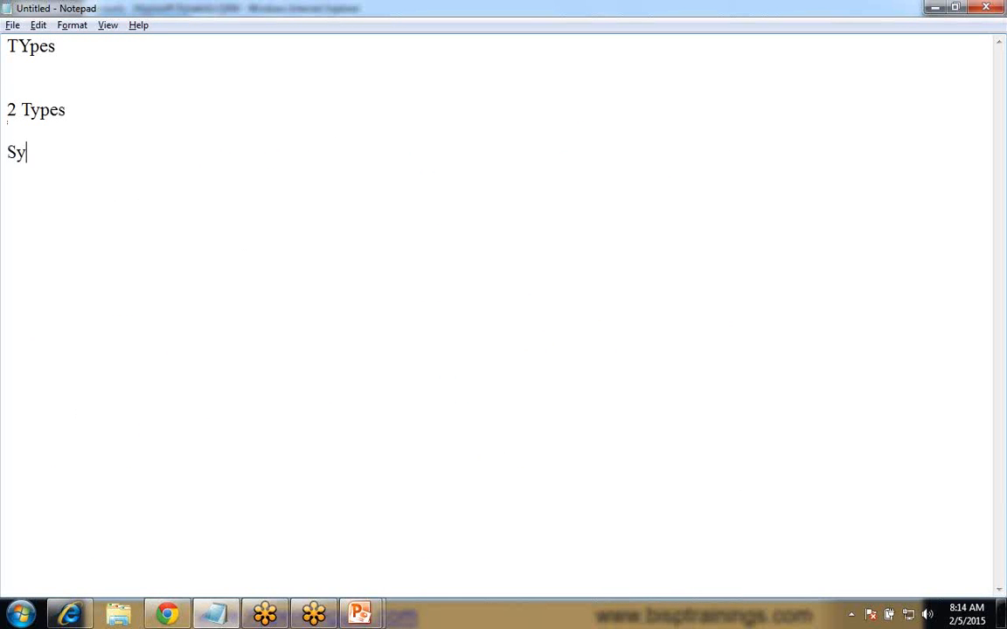
{"action": "type", "text": "stem View"}
{"action": "key", "text": "Return"}
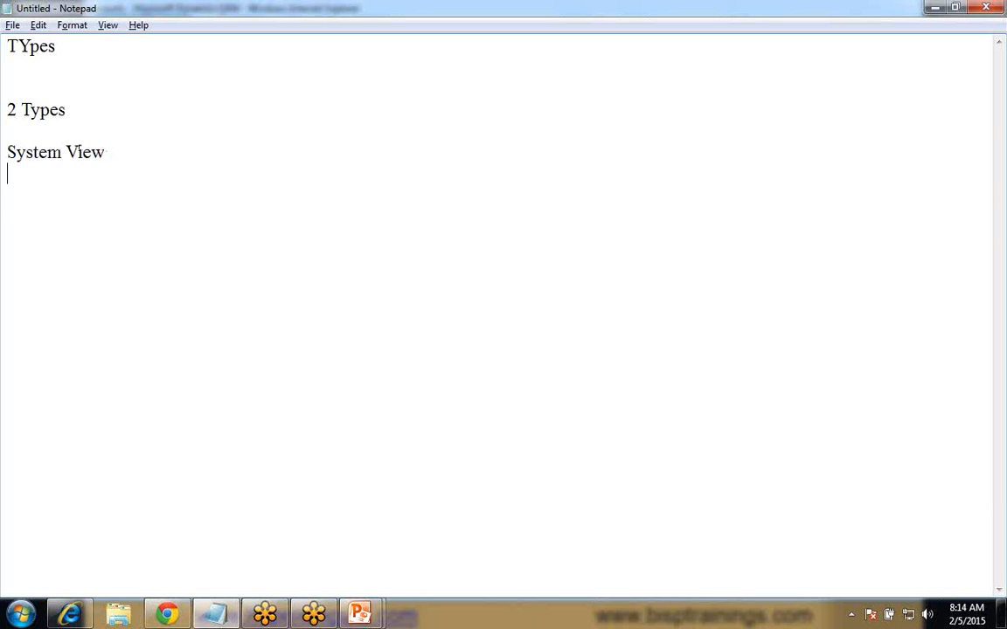
{"action": "key", "text": "Return"}
{"action": "type", "text": "Personal View"}
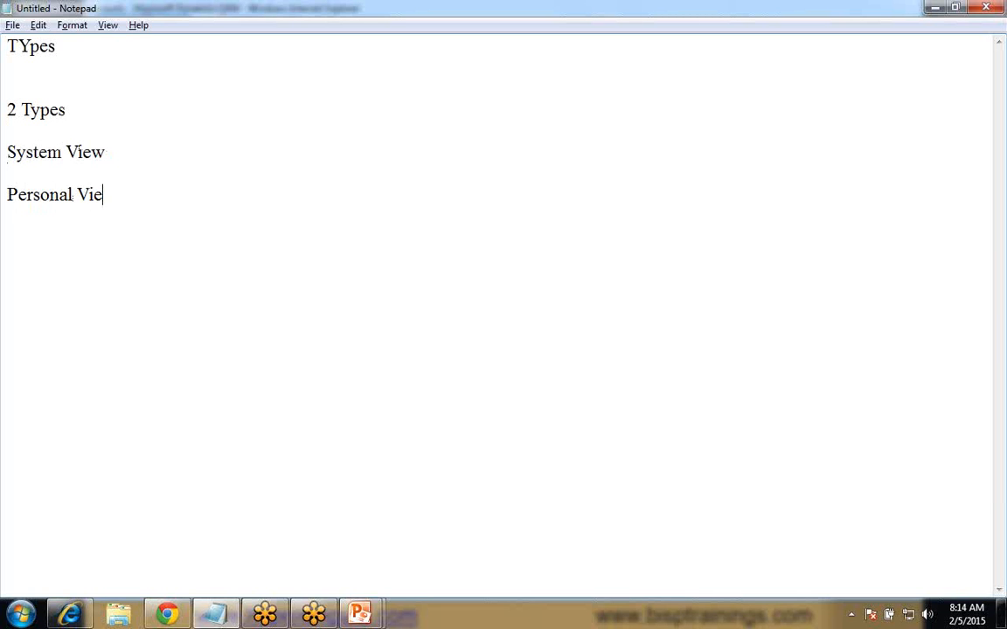
- Extend the "System View" line with the definition ":- Configured by the Administrator"
{"action": "key", "text": "Up"}
{"action": "key", "text": "Up"}
{"action": "key", "text": "End"}
{"action": "type", "text": ":- Configured b"}
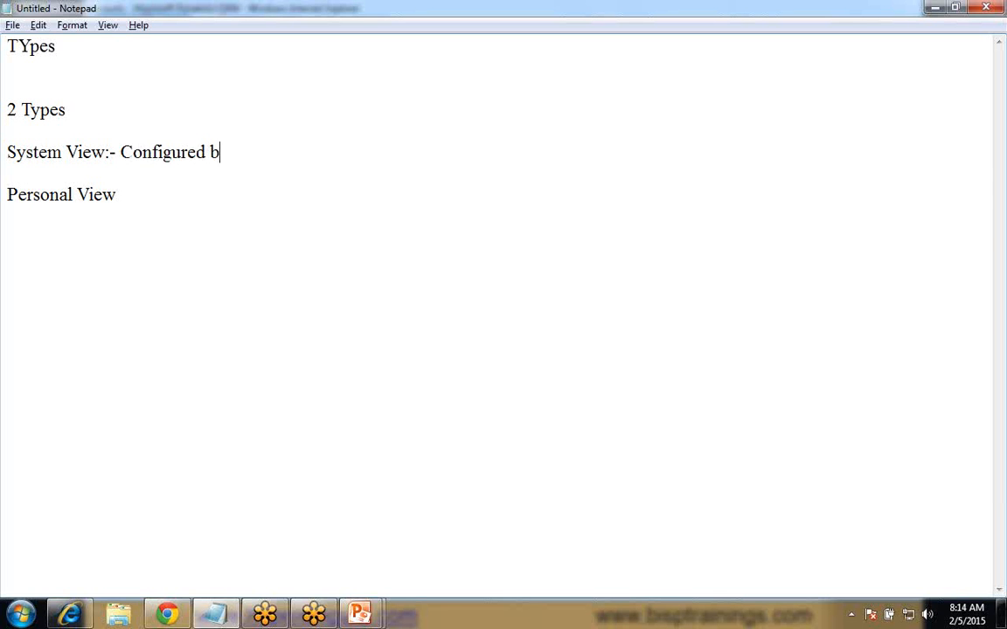
{"action": "type", "text": "y the Adminuis"}
{"action": "key", "text": "BackSpace"}
{"action": "key", "text": "BackSpace"}
{"action": "key", "text": "BackSpace"}
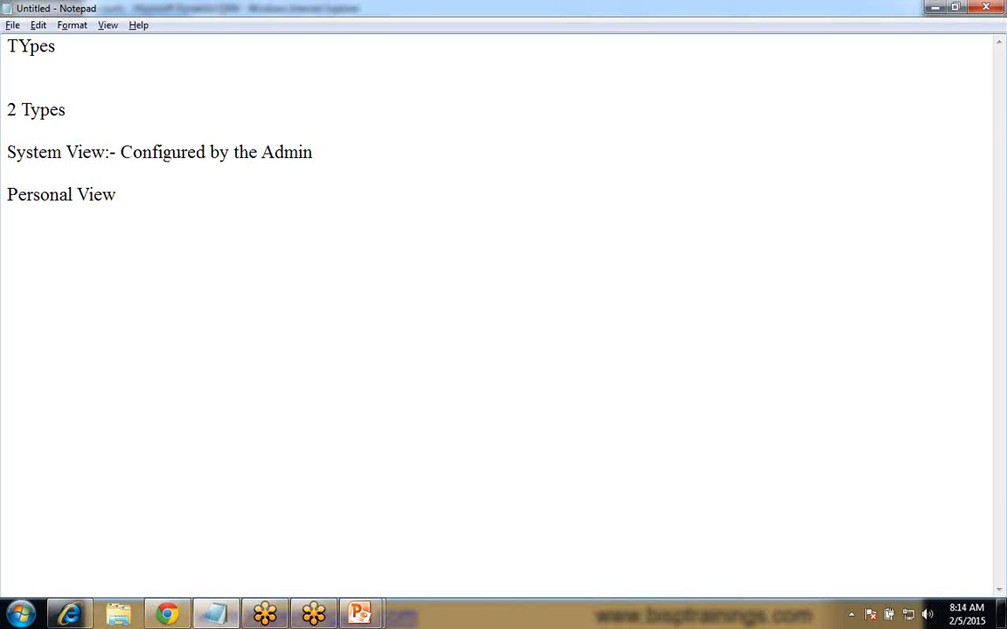
{"action": "type", "text": "istrator"}
- Extend the "Personal View" line with ": Configured by the user themselves and only available to them."
{"action": "left_click", "coordinate": [142, 197]}
{"action": "type", "text": ": Configured"}
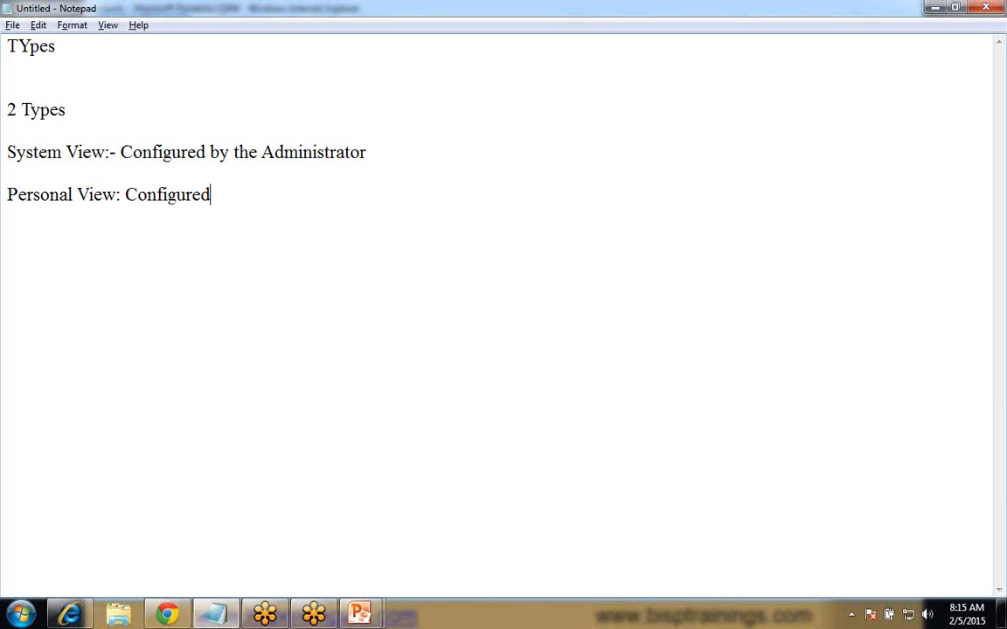
{"action": "type", "text": " by the user"}
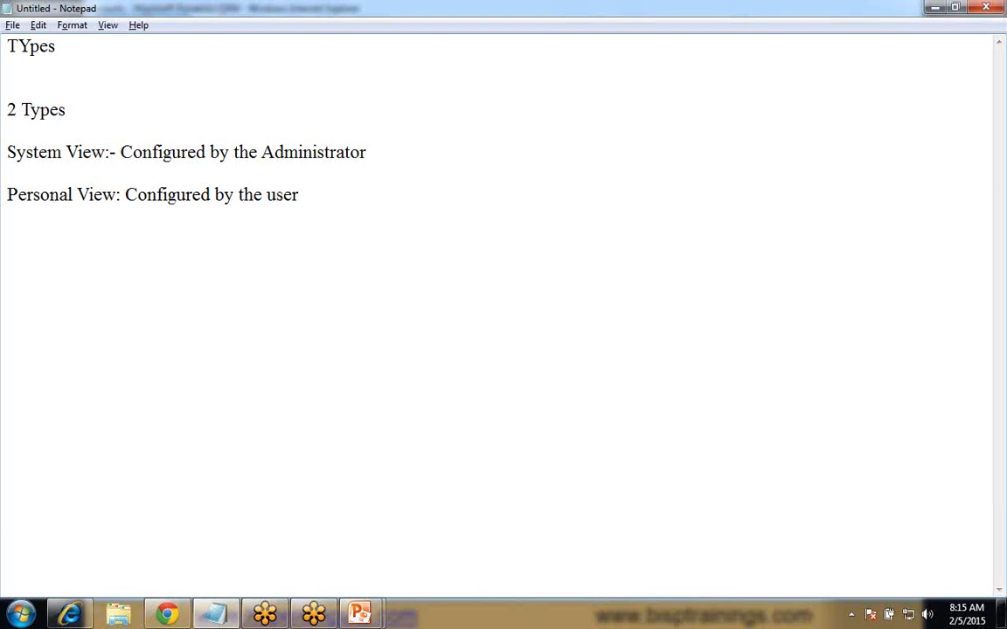
{"action": "type", "text": " themselves"}
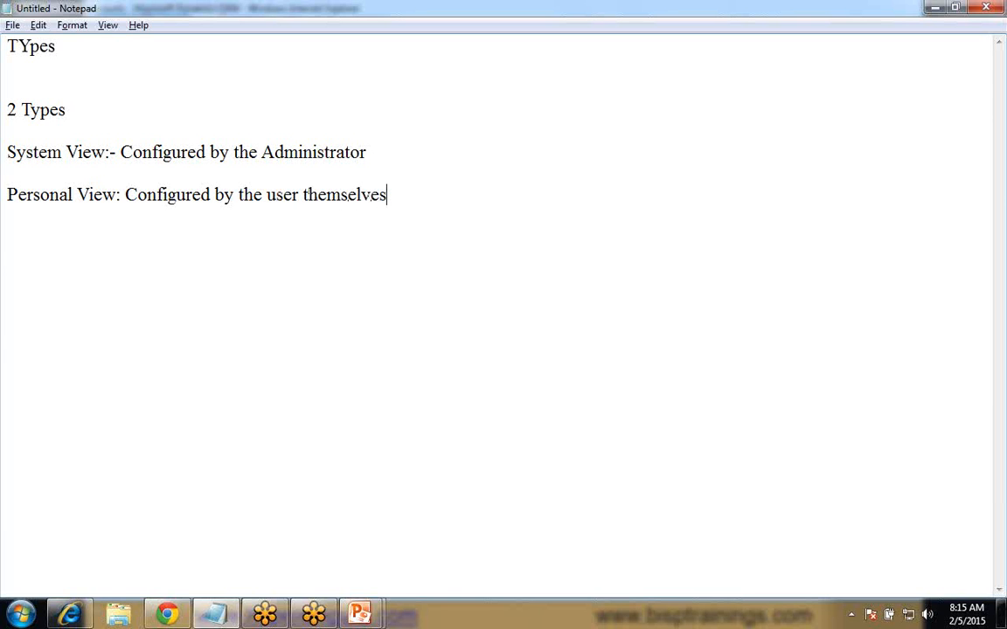
{"action": "type", "text": " and only"}
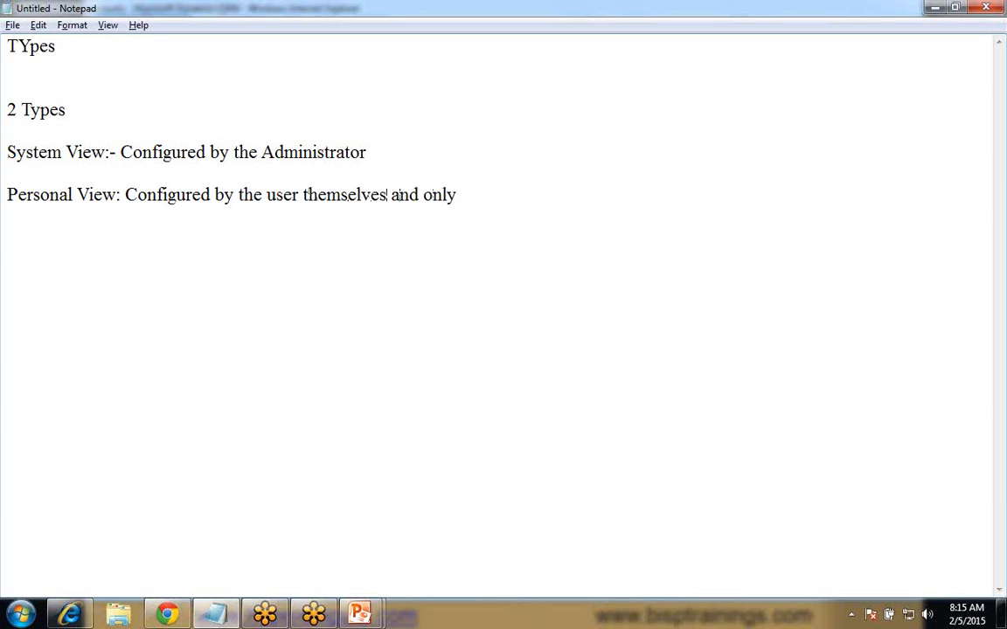
{"action": "type", "text": " available to "}
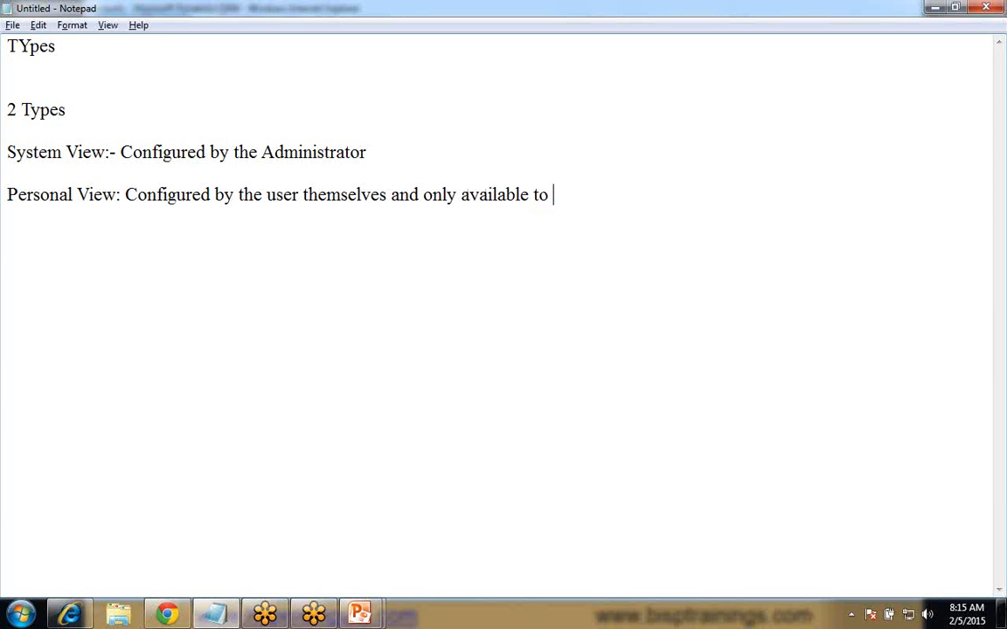
{"action": "type", "text": "them."}
- Switch to Dynamics CRM in Internet Explorer and examine the system and personal views offered for accounts
{"action": "left_click", "coordinate": [72, 616]}
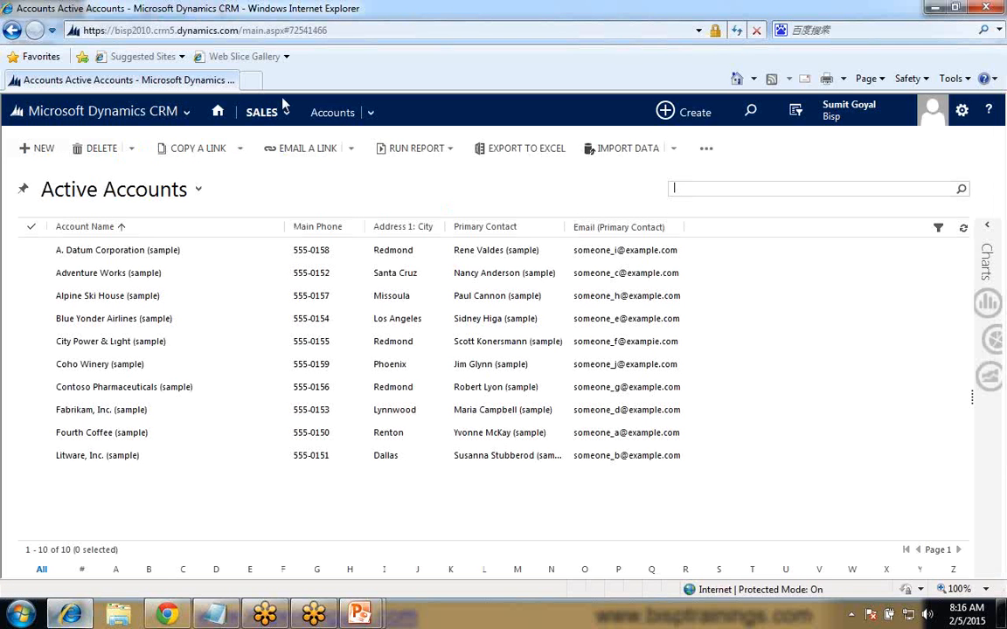
{"action": "left_click", "coordinate": [197, 189]}
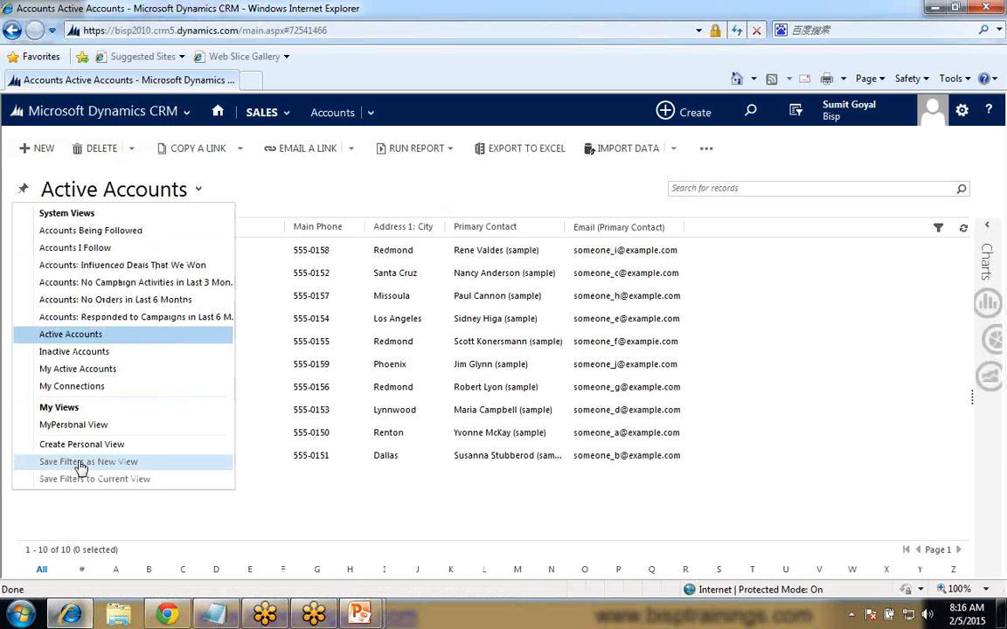
{"action": "left_click", "coordinate": [227, 202]}
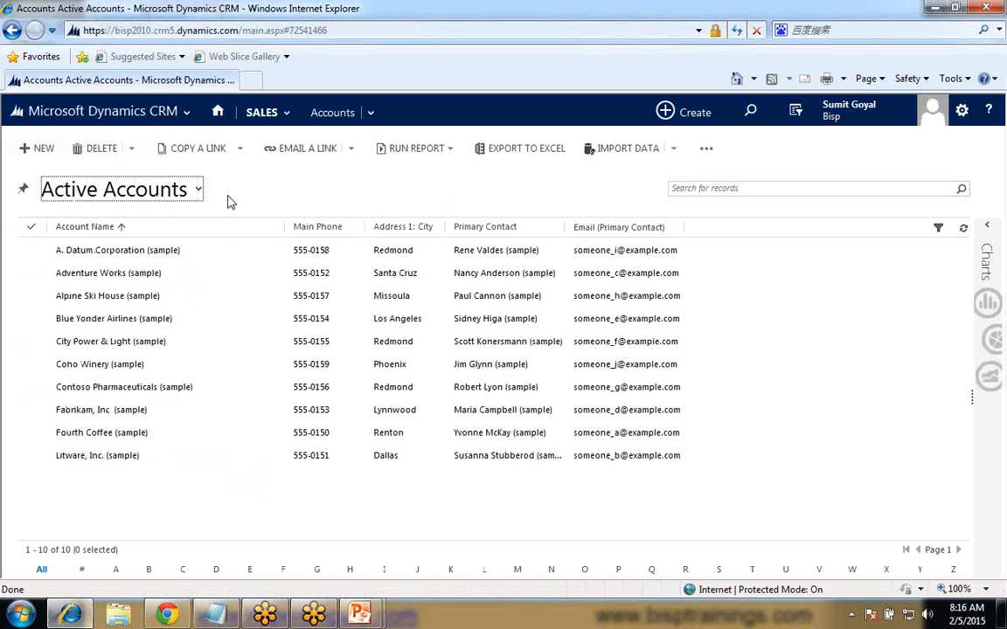
{"action": "left_click", "coordinate": [197, 190]}
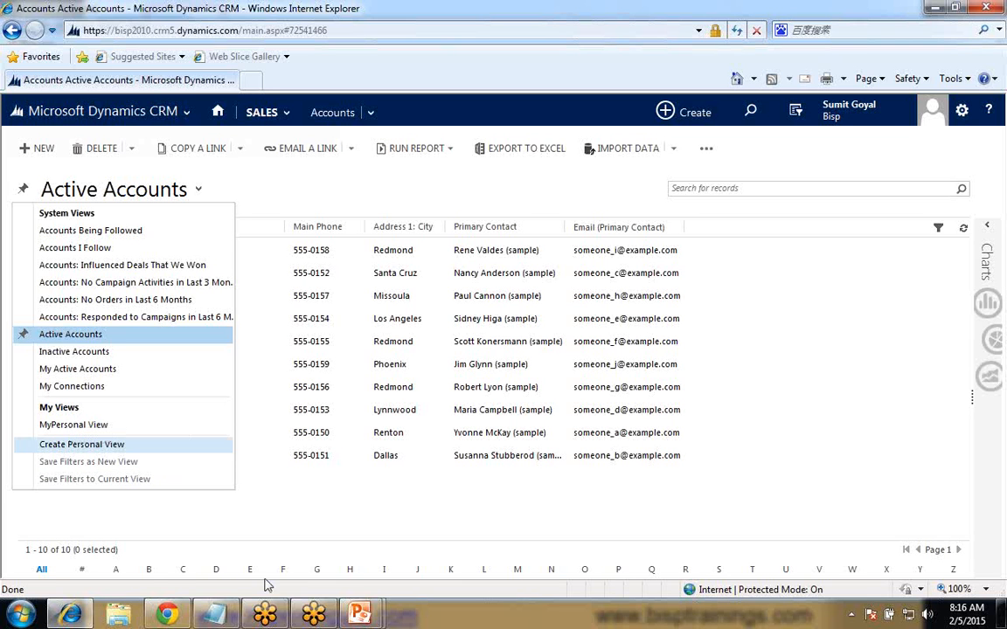
- Switch to Notepad and add "USer can share the view" at the end of the "Personal View" line
{"action": "left_click", "coordinate": [212, 619]}
{"action": "type", "text": "USe"}
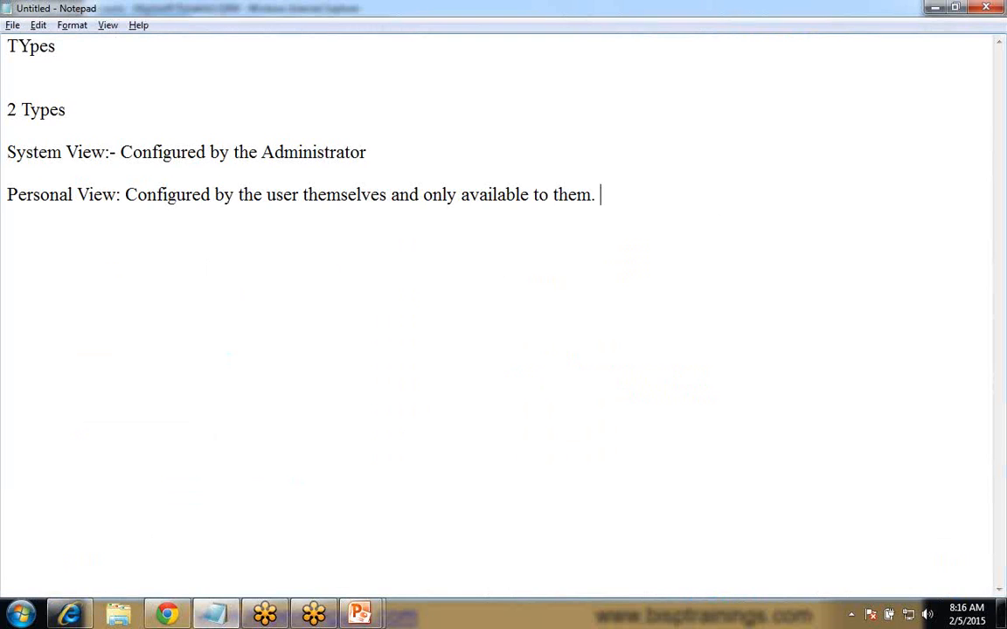
{"action": "type", "text": "r can"}
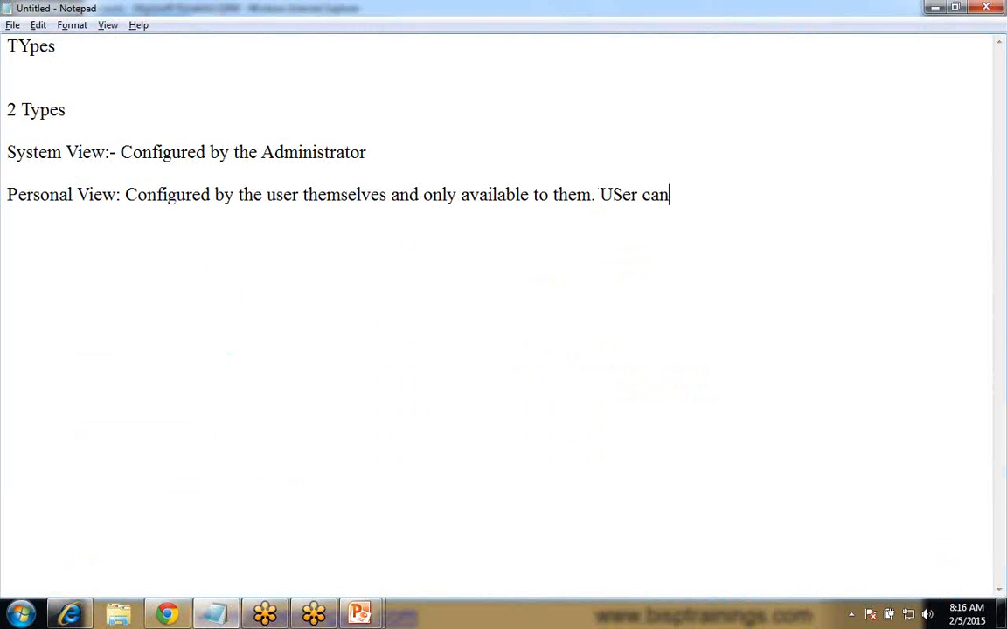
{"action": "type", "text": " share the v"}
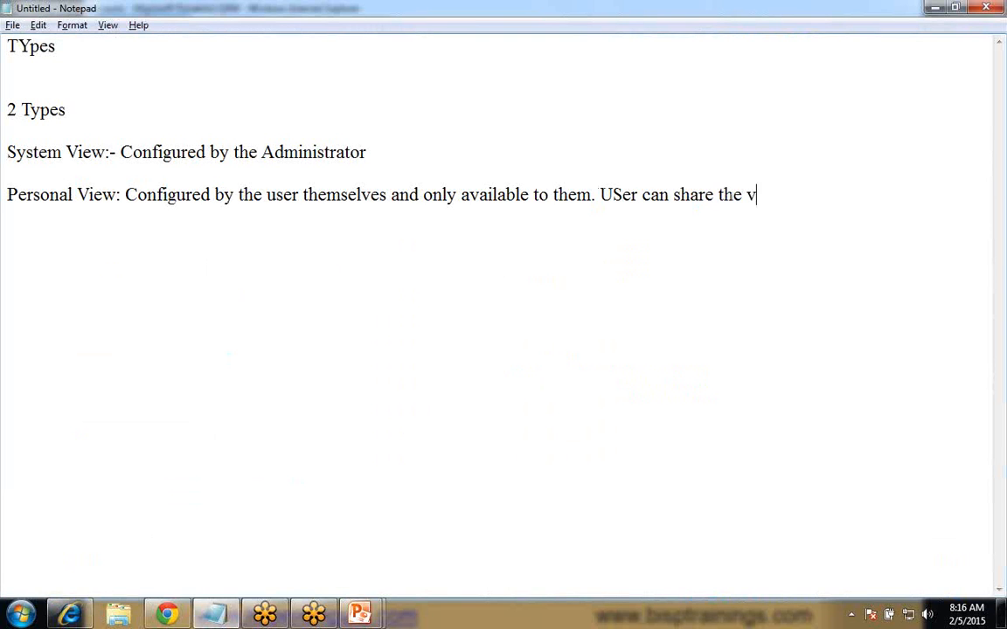
{"action": "type", "text": "iew"}
- Switch to Dynamics CRM, display the "Accounts: Influenced Deals That We Won" view, and return to Active Accounts
{"action": "left_click", "coordinate": [70, 615]}
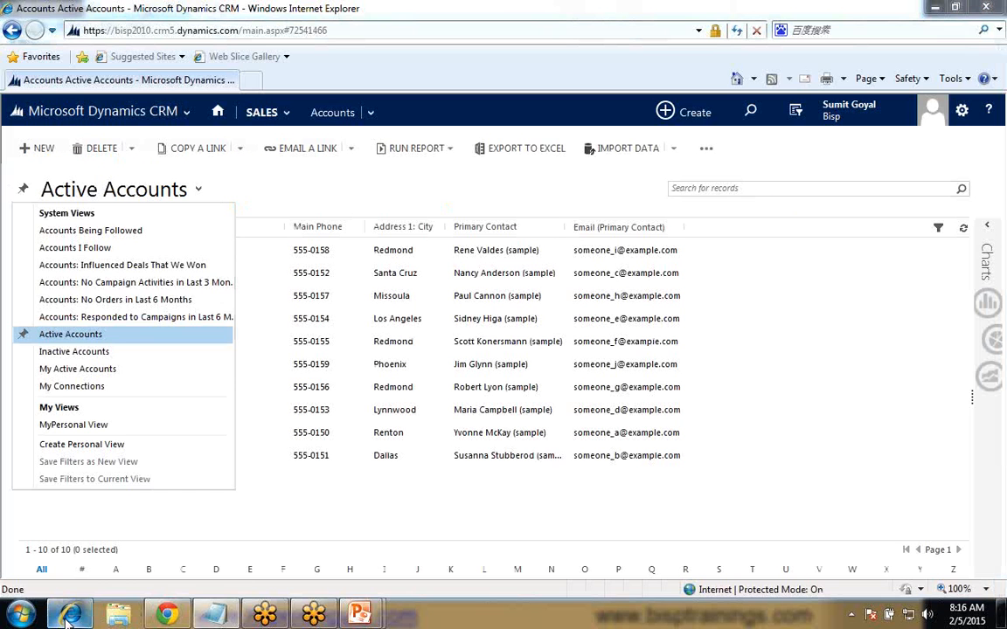
{"action": "left_click", "coordinate": [198, 193]}
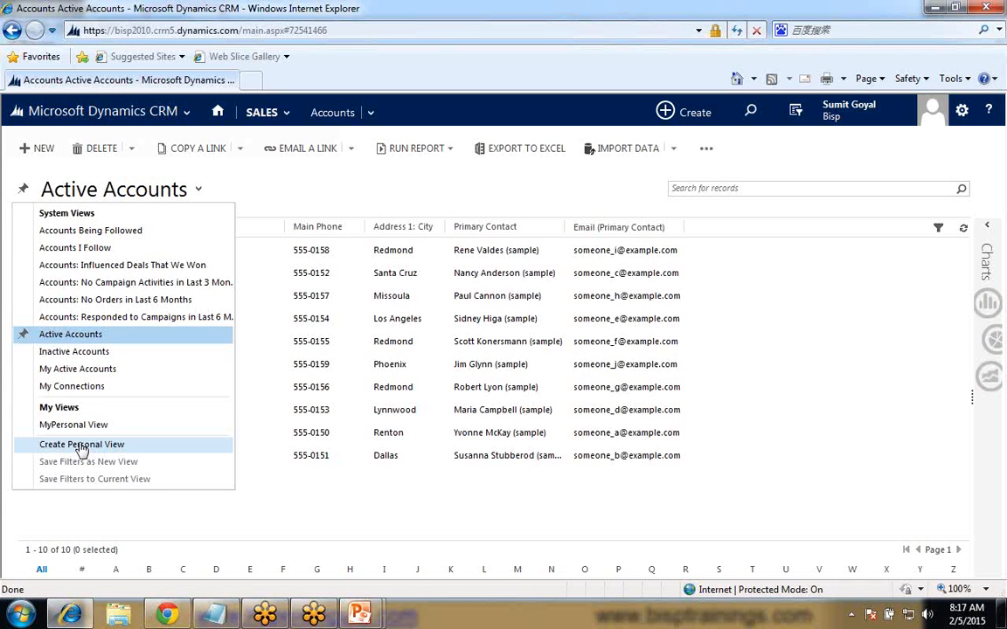
{"action": "left_click", "coordinate": [99, 273]}
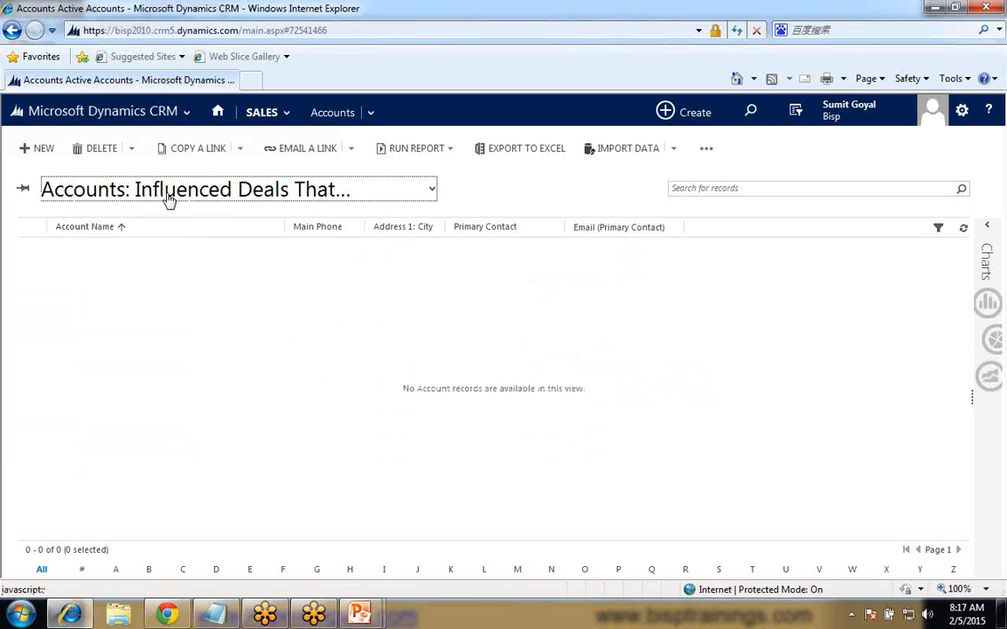
{"action": "left_click", "coordinate": [428, 194]}
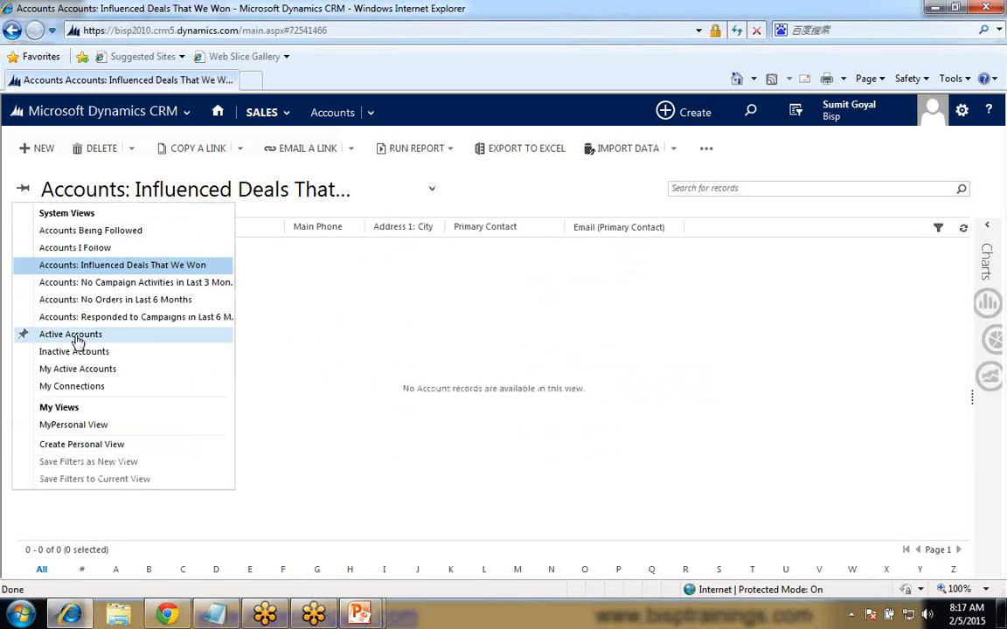
{"action": "left_click", "coordinate": [76, 338]}
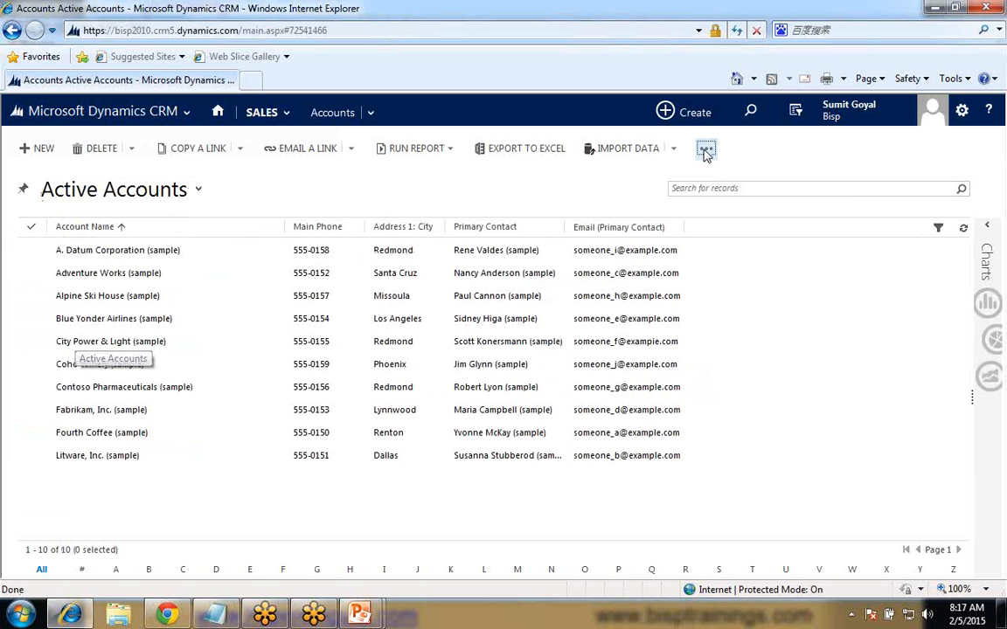
- Open the Active Accounts view in the view editor and review its name and description properties without changing them
{"action": "left_click", "coordinate": [706, 149]}
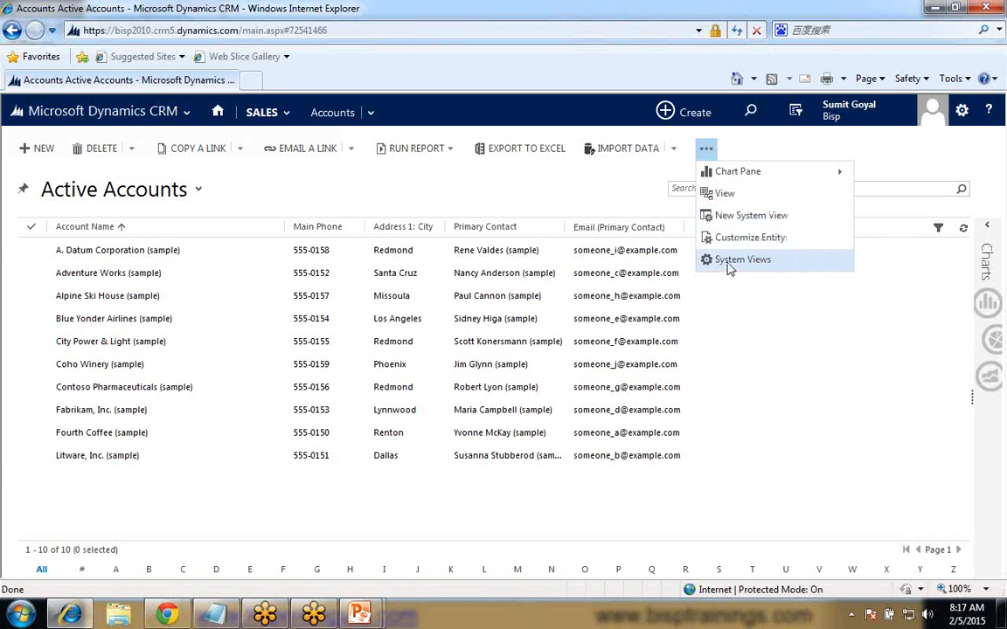
{"action": "left_click", "coordinate": [721, 200]}
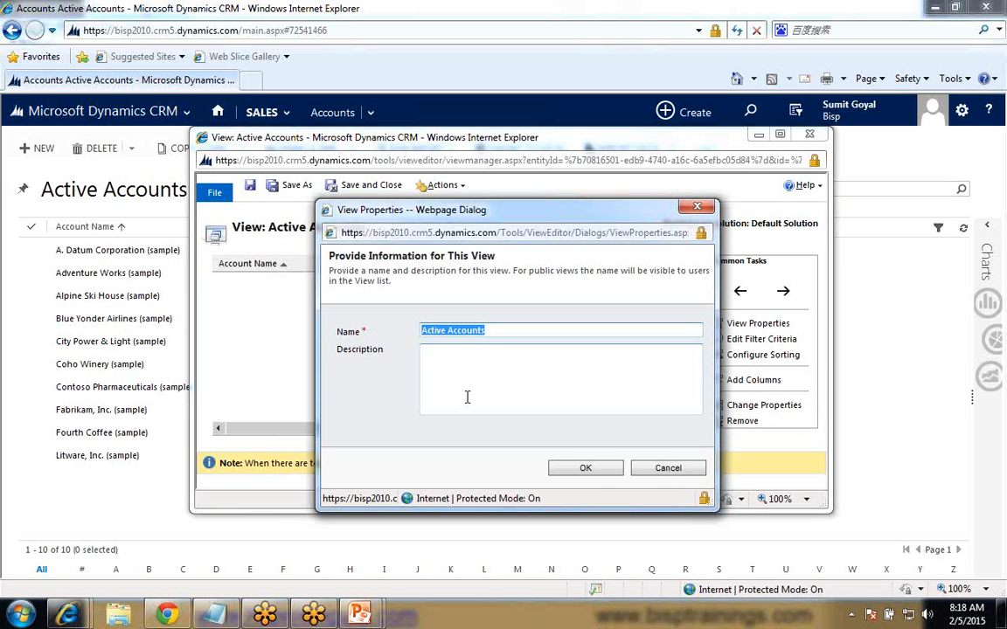
{"action": "left_click", "coordinate": [596, 471]}
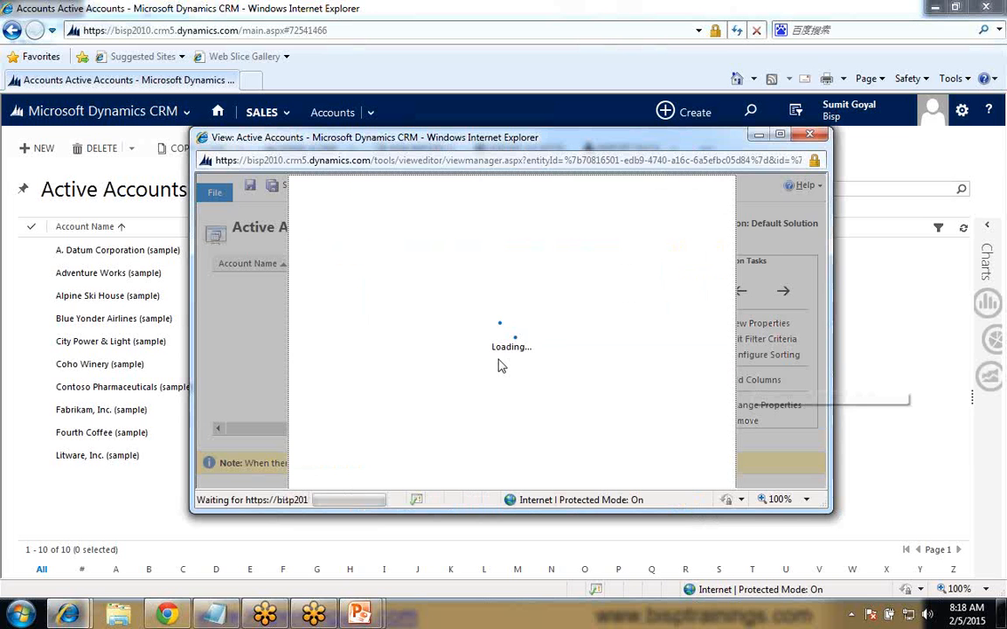
{"action": "left_click", "coordinate": [675, 469]}
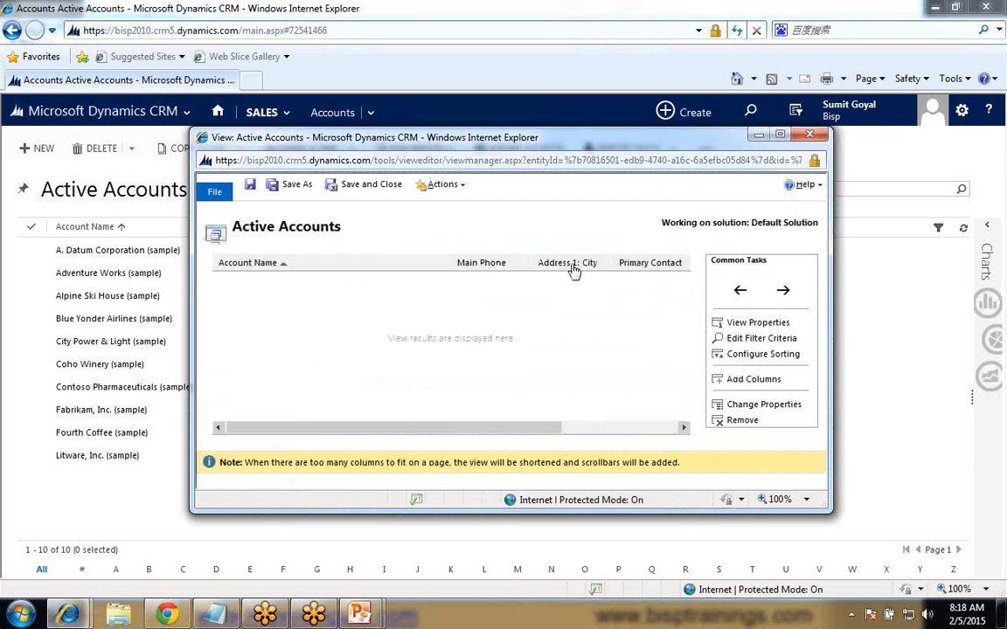
- Move the Primary Contact column ahead of Address 1: City and back again, then close the view editor without saving
{"action": "left_click", "coordinate": [482, 264]}
{"action": "left_click", "coordinate": [656, 268]}
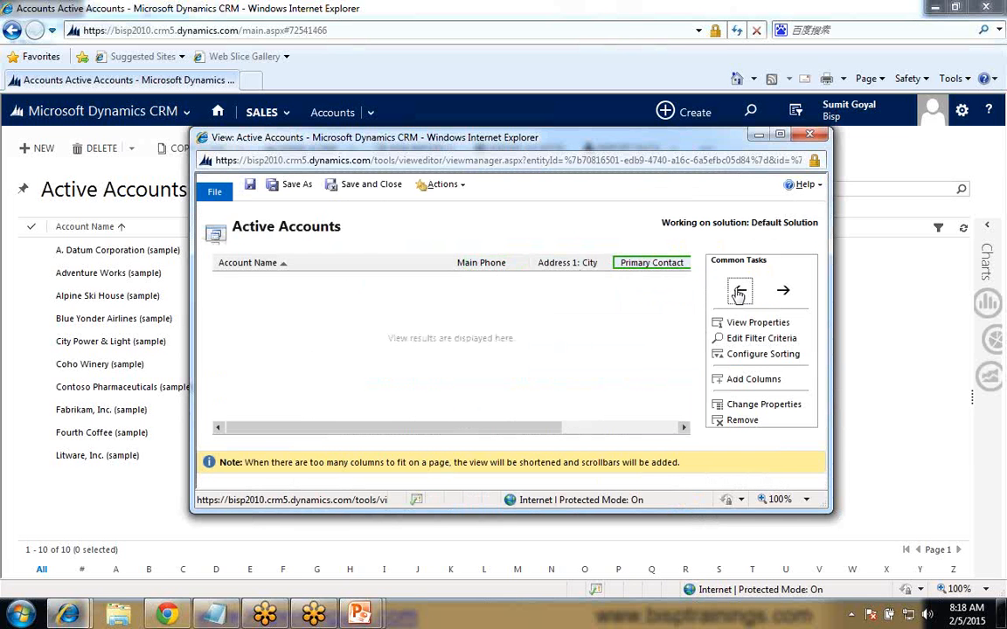
{"action": "left_click", "coordinate": [739, 293]}
{"action": "left_click", "coordinate": [738, 293]}
{"action": "left_click", "coordinate": [782, 294]}
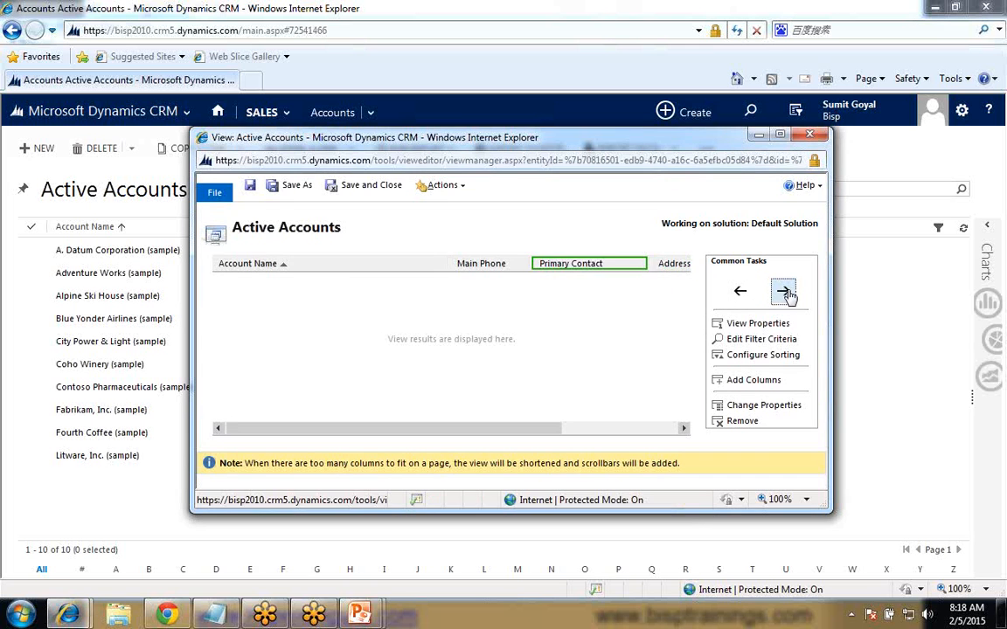
{"action": "left_click", "coordinate": [782, 293]}
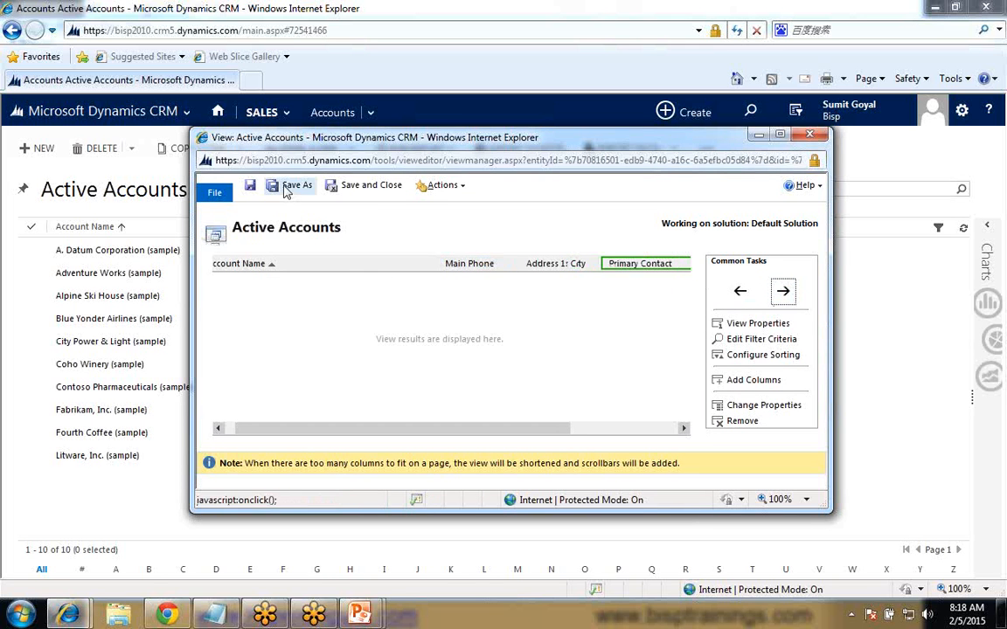
{"action": "left_click", "coordinate": [461, 187]}
{"action": "left_click", "coordinate": [812, 137]}
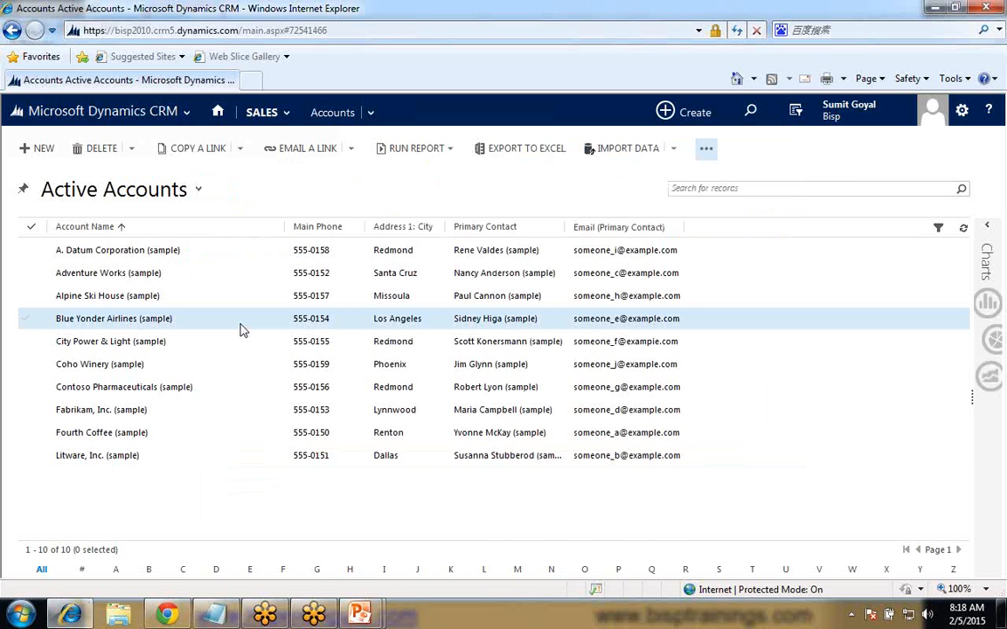
- Examine the available account views, the personal view creation option and the additional commands for creating system views
{"action": "left_click", "coordinate": [198, 192]}
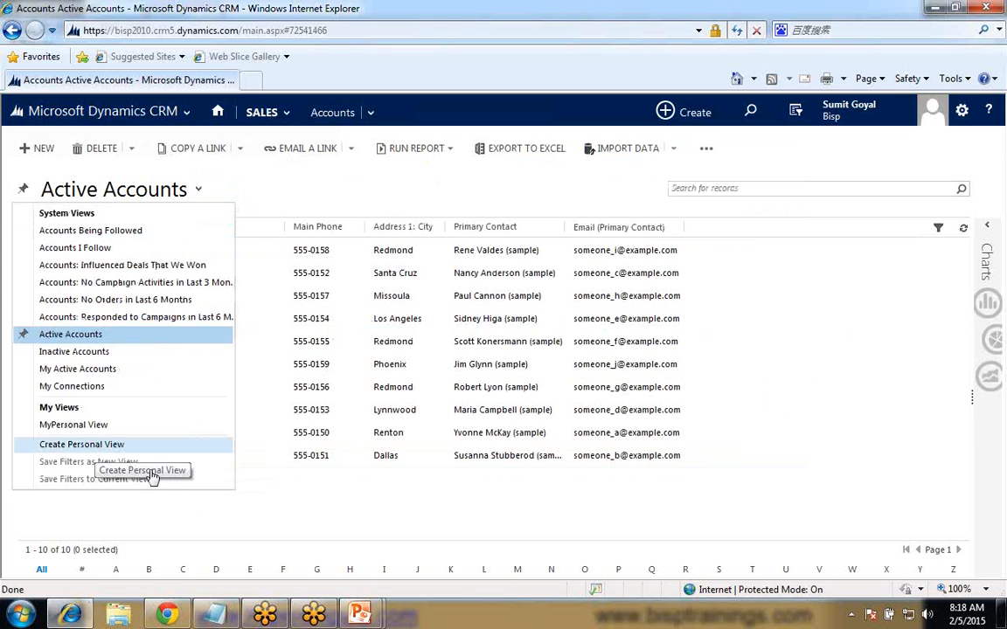
{"action": "left_click", "coordinate": [335, 509]}
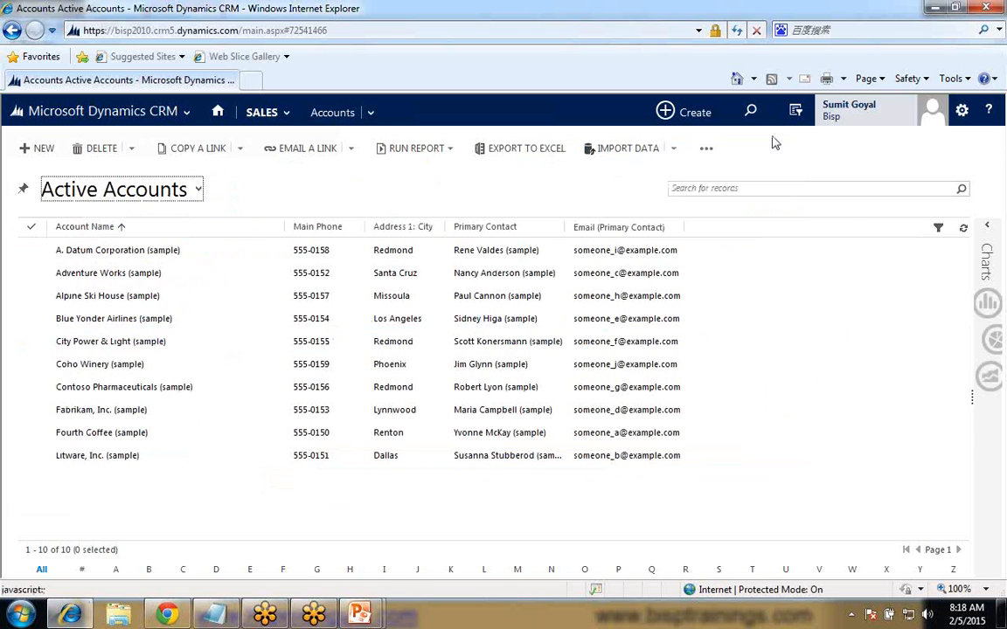
{"action": "left_click", "coordinate": [706, 149]}
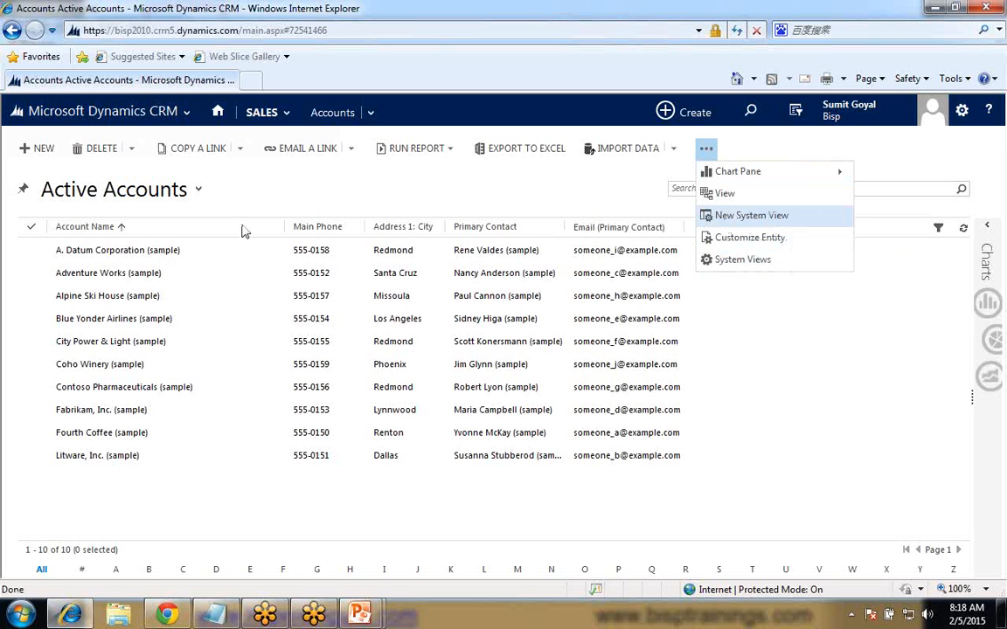
{"action": "left_click", "coordinate": [198, 190]}
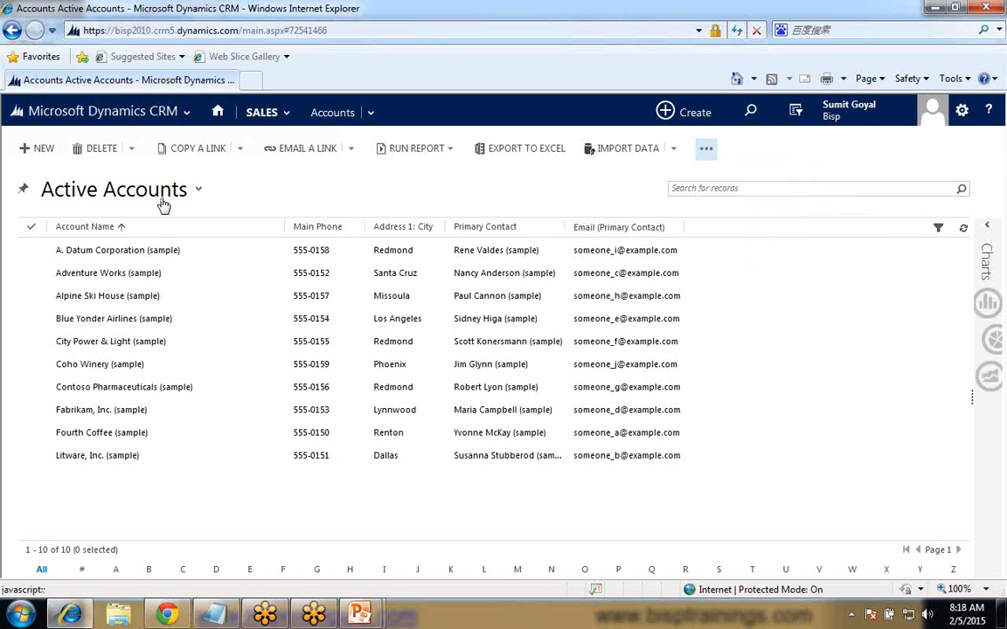
{"action": "left_click", "coordinate": [199, 189]}
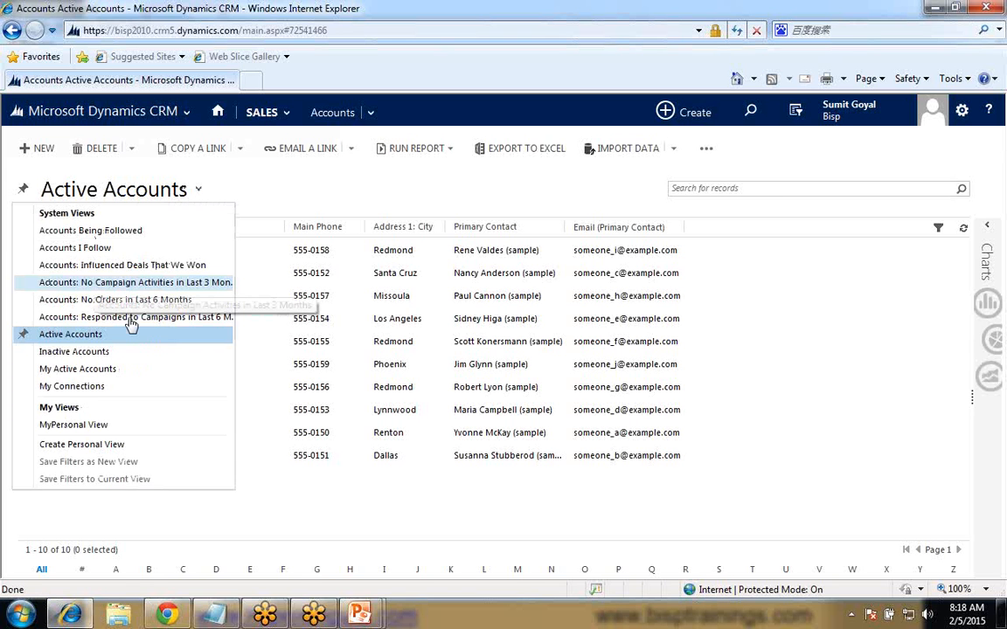
- Switch to Notepad, highlight the "System View:-" label in the notes, and return to Dynamics CRM
{"action": "key", "text": "alt+Tab"}
{"action": "left_click_drag", "start_coordinate": [116, 153], "coordinate": [16, 155]}
{"action": "mouse_move", "coordinate": [169, 616]}
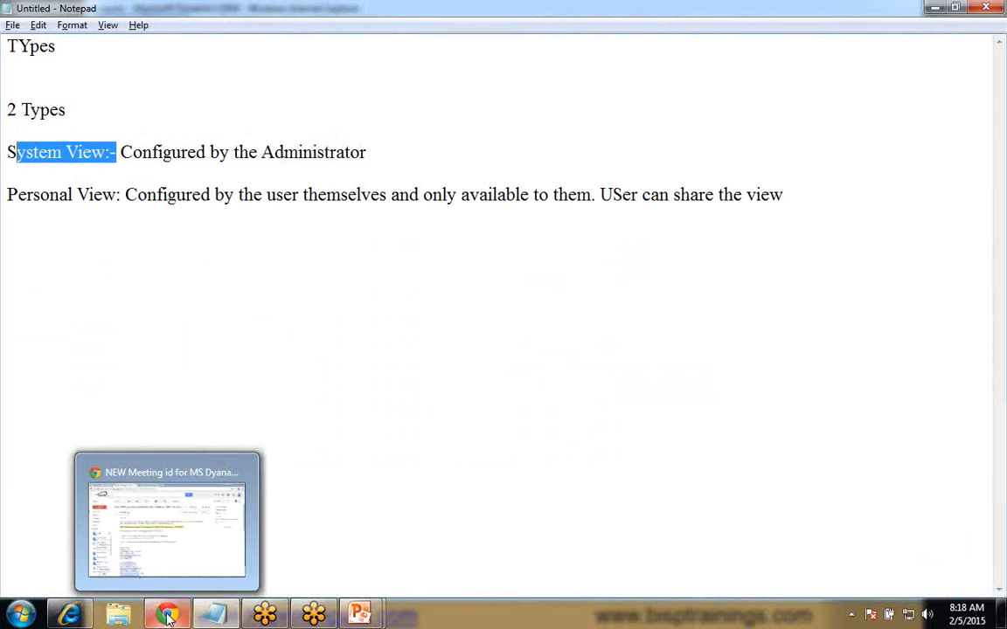
{"action": "key", "text": "alt+Tab"}
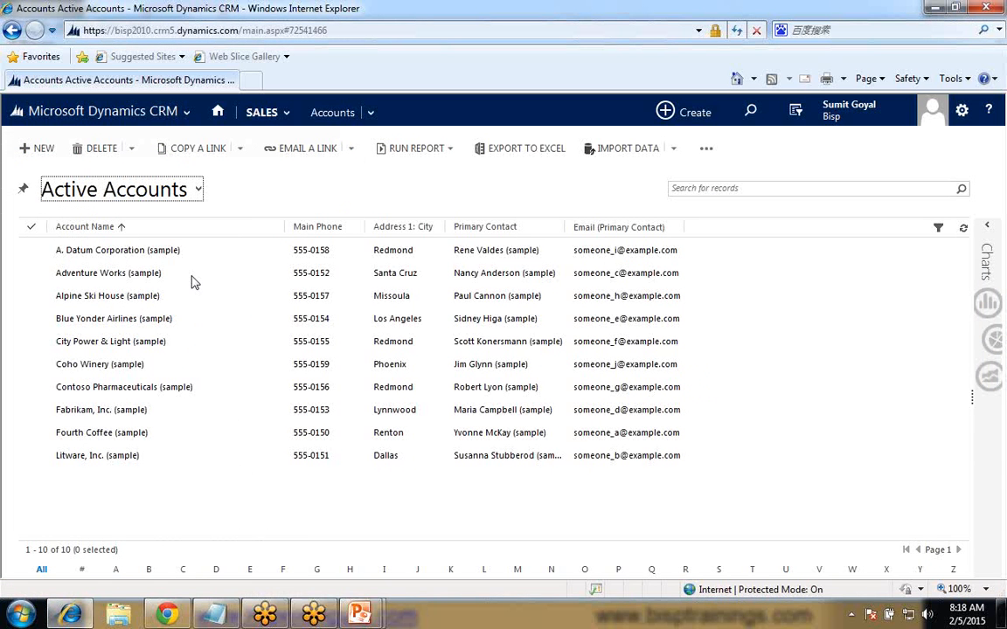
- Start creating a personal view from the Active Accounts list, with Accounts as the record type to look for
{"action": "left_click", "coordinate": [179, 194]}
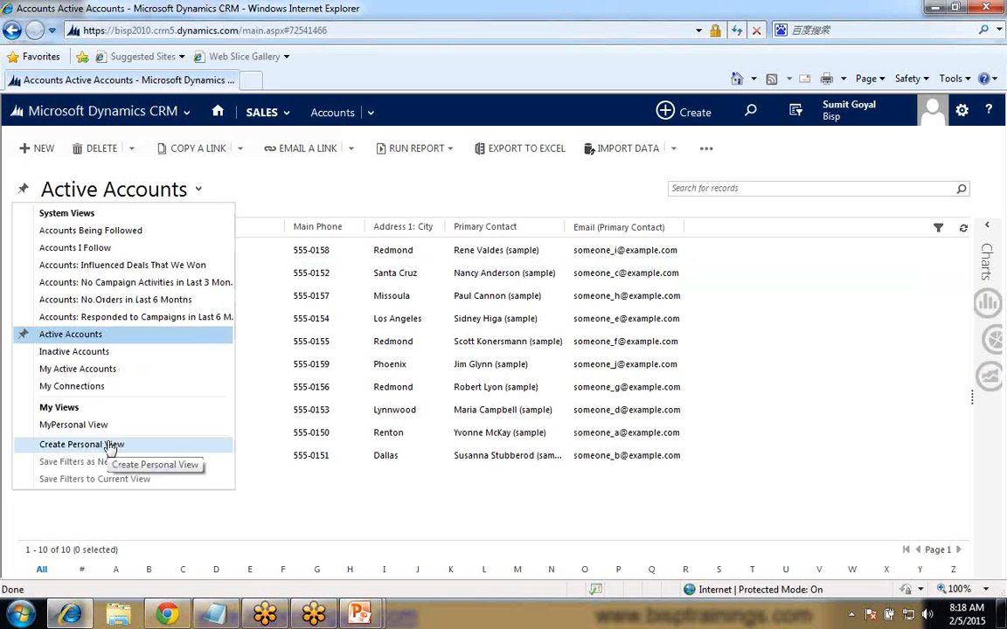
{"action": "left_click", "coordinate": [706, 149]}
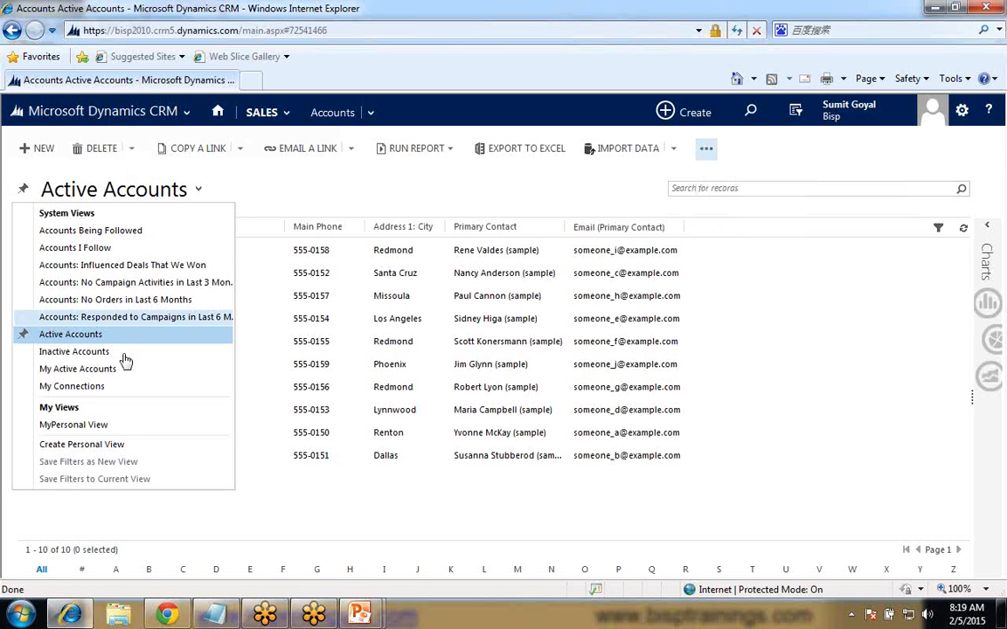
{"action": "left_click", "coordinate": [92, 445]}
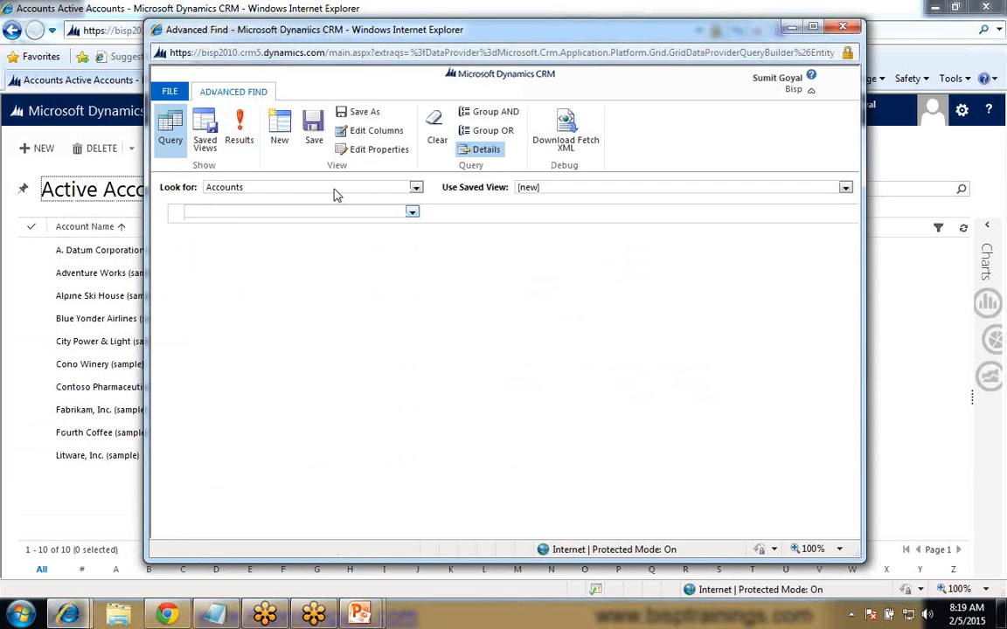
{"action": "left_click", "coordinate": [264, 193]}
{"action": "mouse_move", "coordinate": [420, 255]}
{"action": "left_mouse_down"}
{"action": "mouse_move", "coordinate": [420, 266]}
{"action": "mouse_move", "coordinate": [418, 250]}
{"action": "left_mouse_up"}
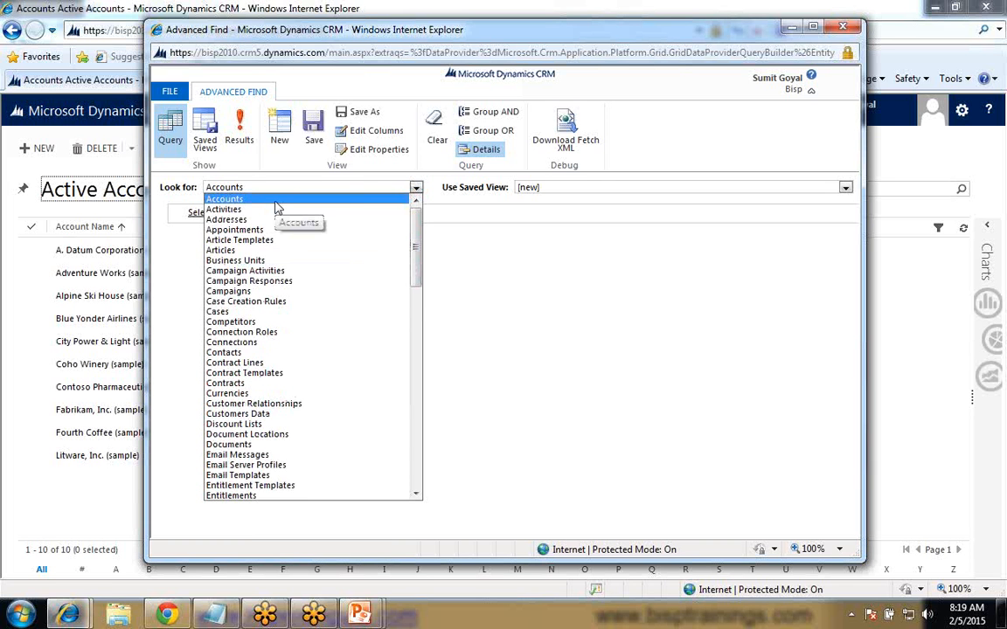
{"action": "left_click", "coordinate": [274, 201]}
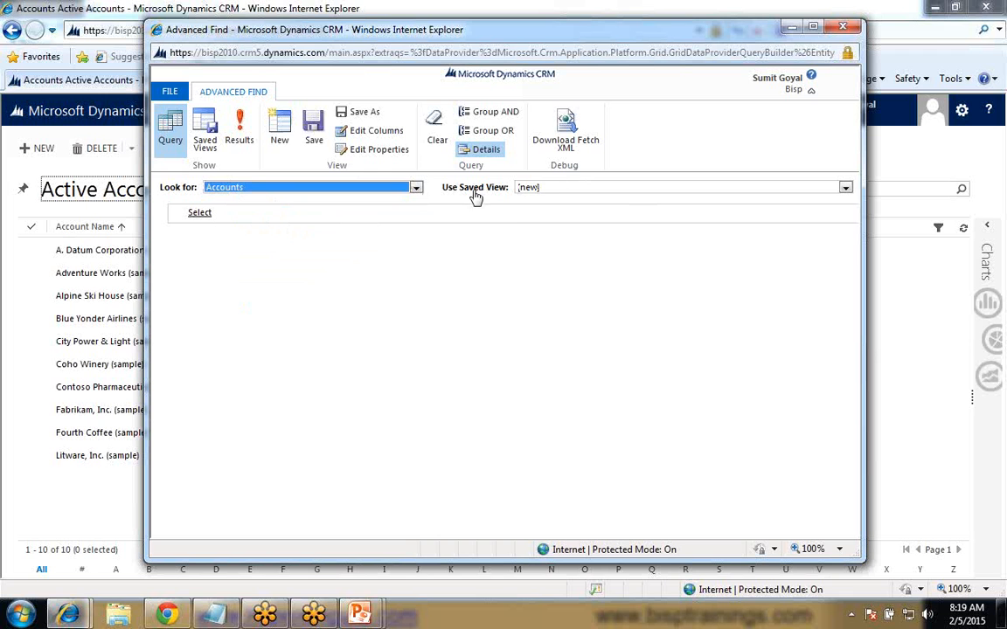
- Load the Active Accounts saved view to examine its status criteria, and return the query to [new]
{"action": "left_click", "coordinate": [562, 190]}
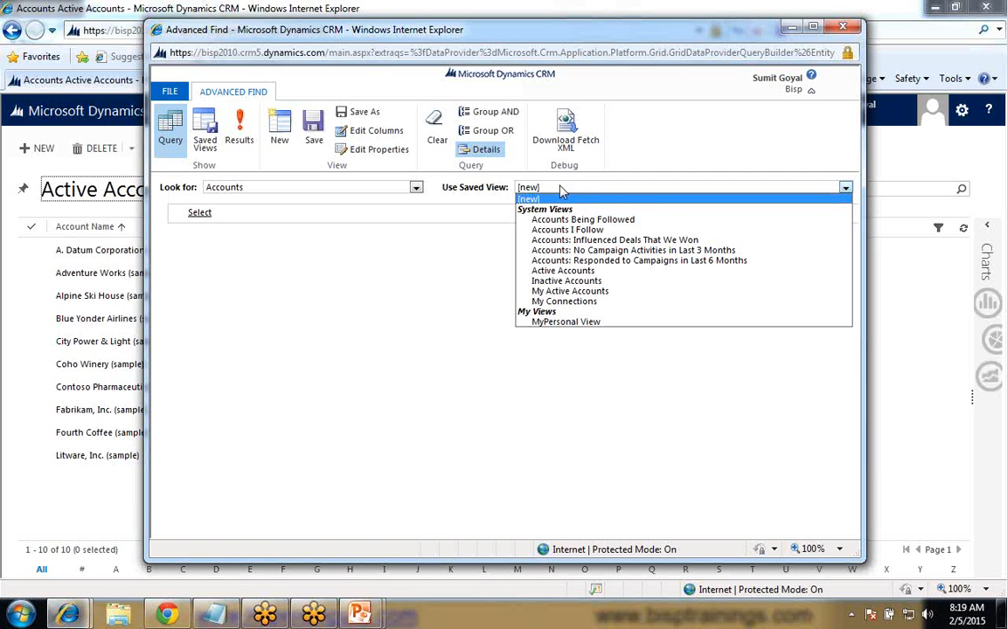
{"action": "left_click", "coordinate": [564, 271]}
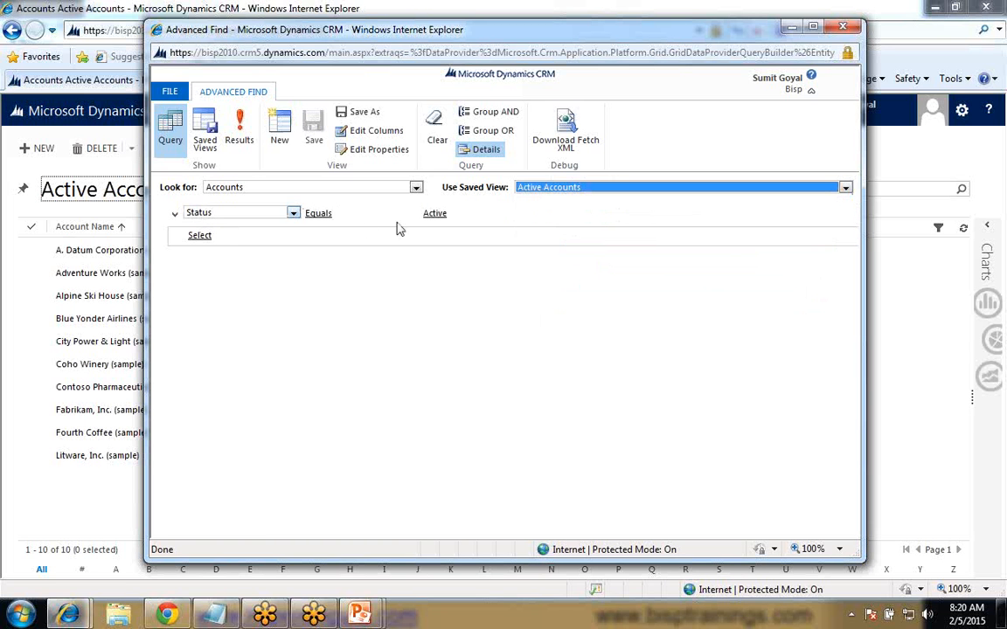
{"action": "mouse_move", "coordinate": [426, 218]}
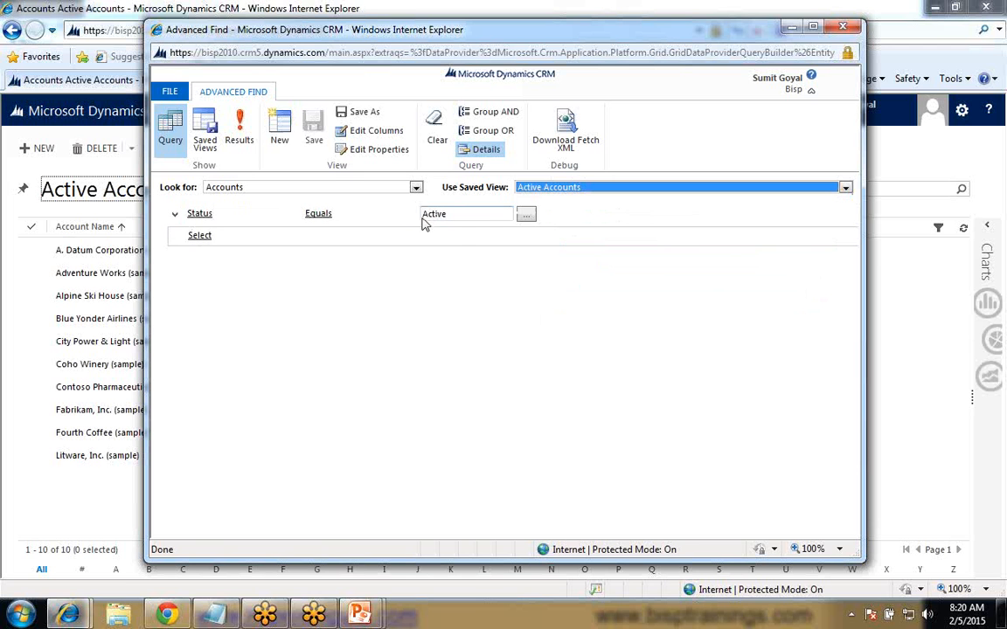
{"action": "left_click", "coordinate": [569, 192]}
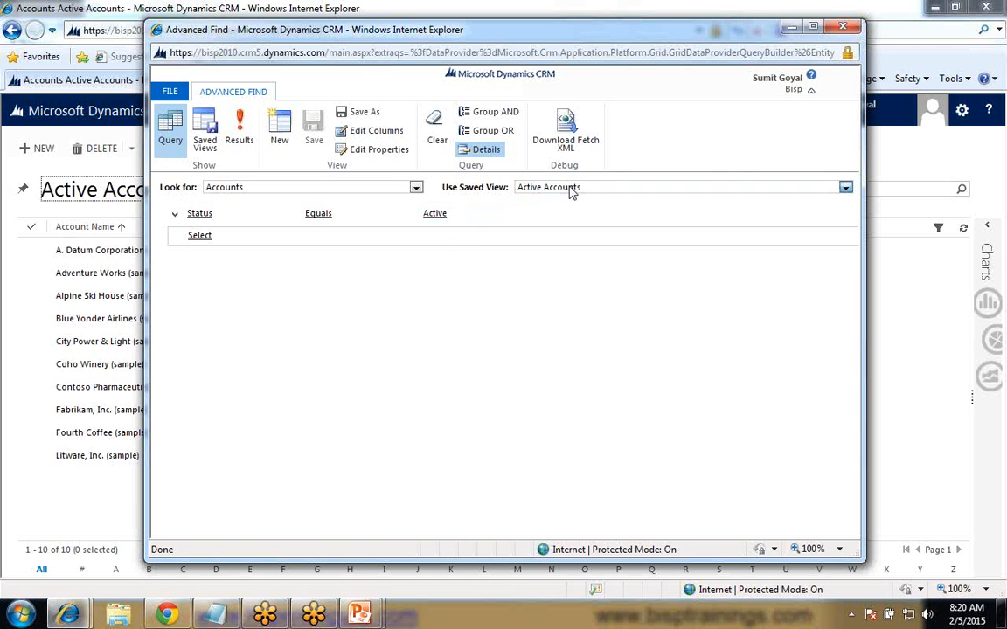
{"action": "left_click", "coordinate": [570, 191]}
{"action": "left_click", "coordinate": [382, 306]}
{"action": "mouse_move", "coordinate": [434, 215]}
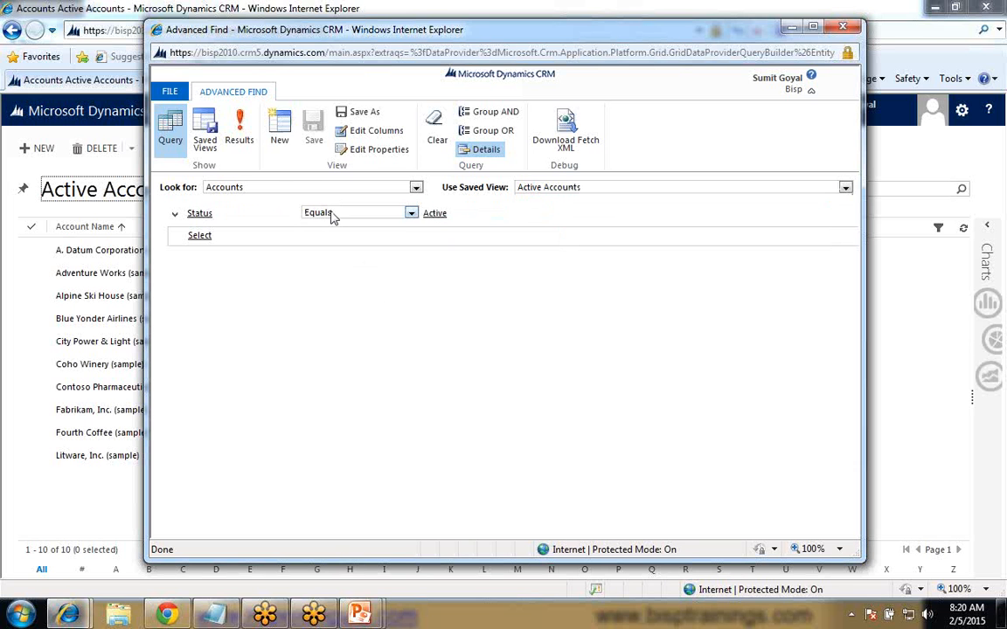
{"action": "left_click", "coordinate": [337, 213]}
{"action": "left_click", "coordinate": [542, 187]}
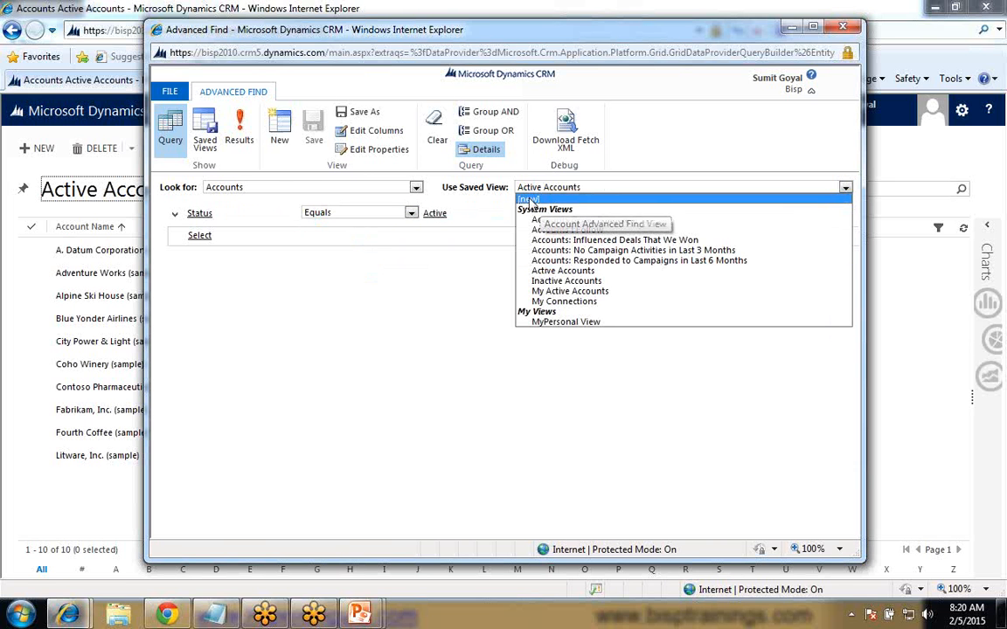
{"action": "left_click", "coordinate": [529, 200]}
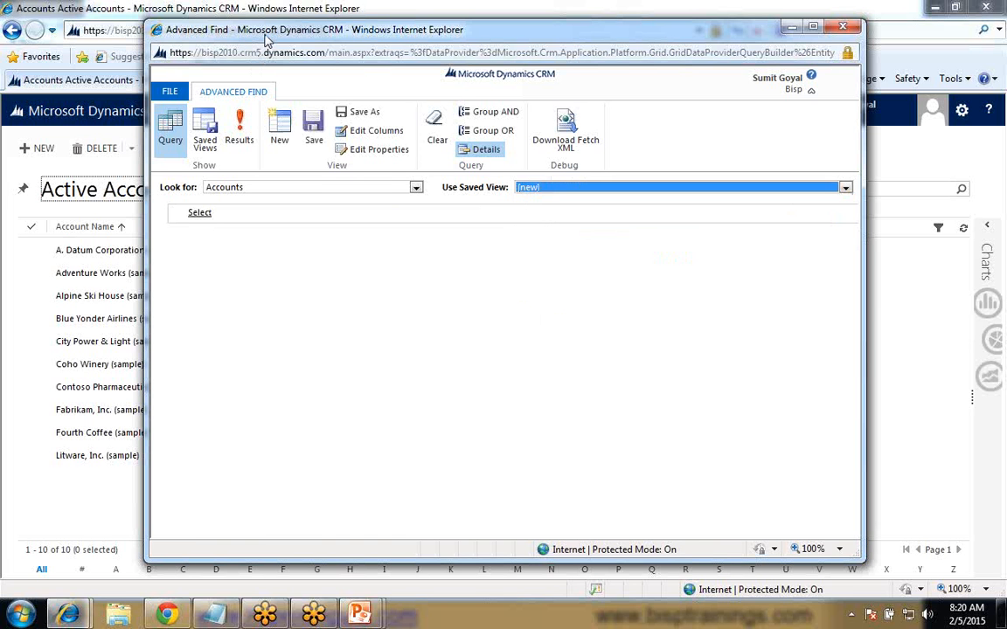
{"action": "left_click_drag", "start_coordinate": [267, 40], "coordinate": [325, 35]}
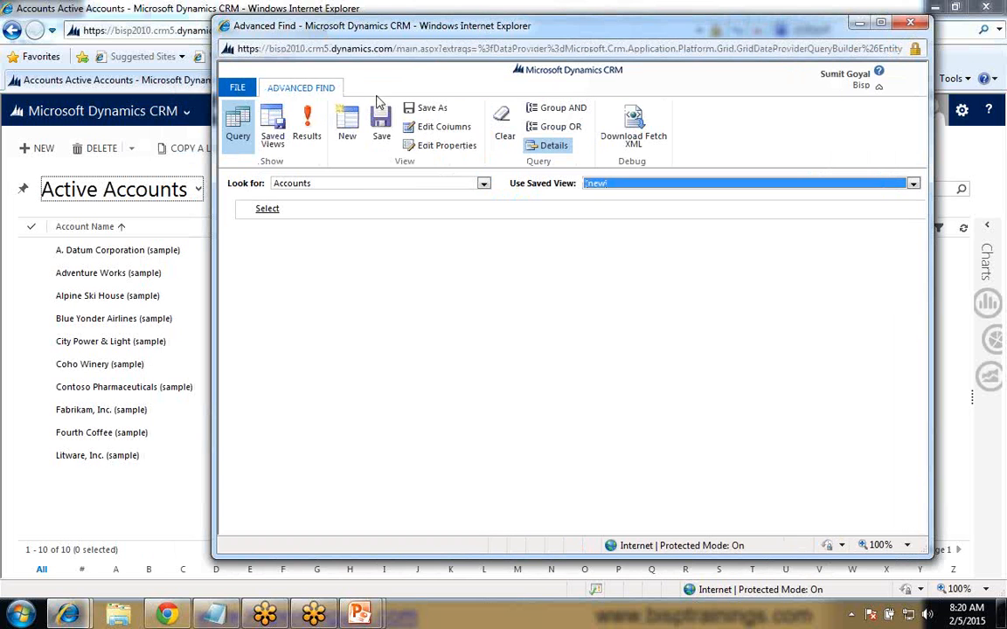
{"action": "left_click", "coordinate": [352, 183]}
{"action": "left_click", "coordinate": [352, 184]}
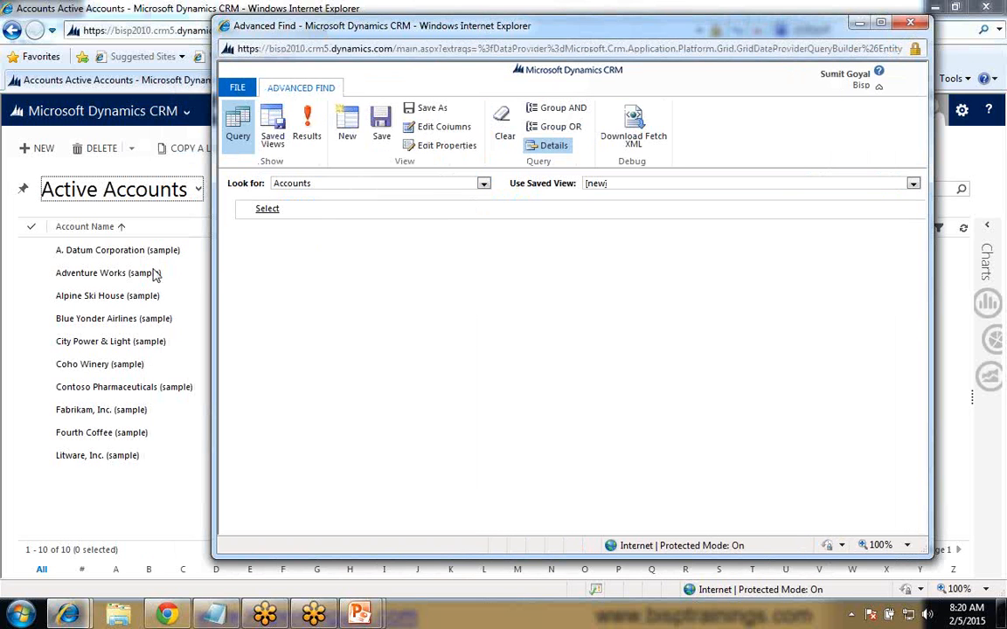
{"action": "left_click", "coordinate": [24, 207]}
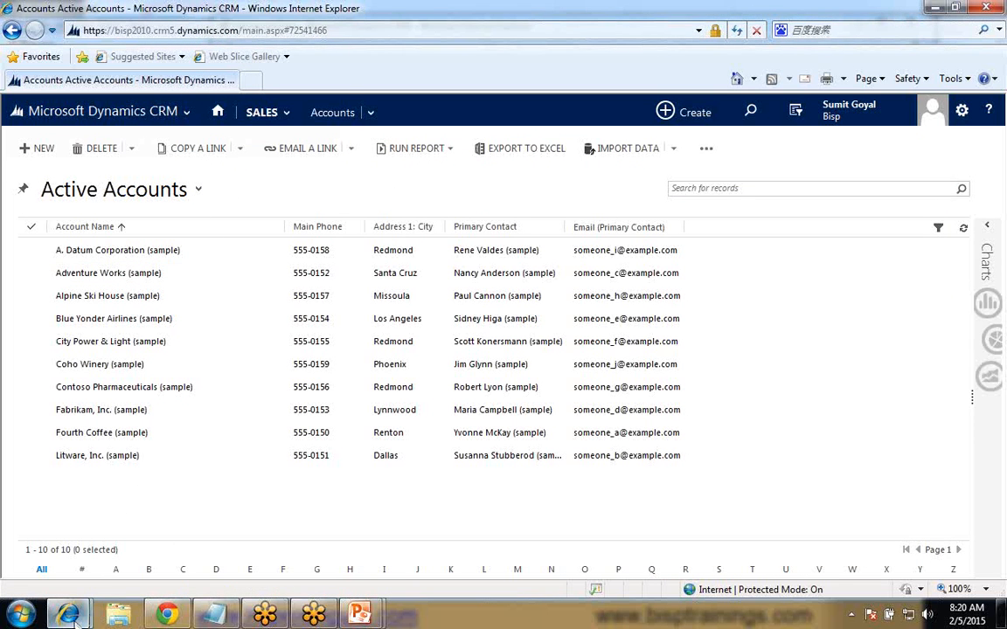
{"action": "mouse_move", "coordinate": [69, 615]}
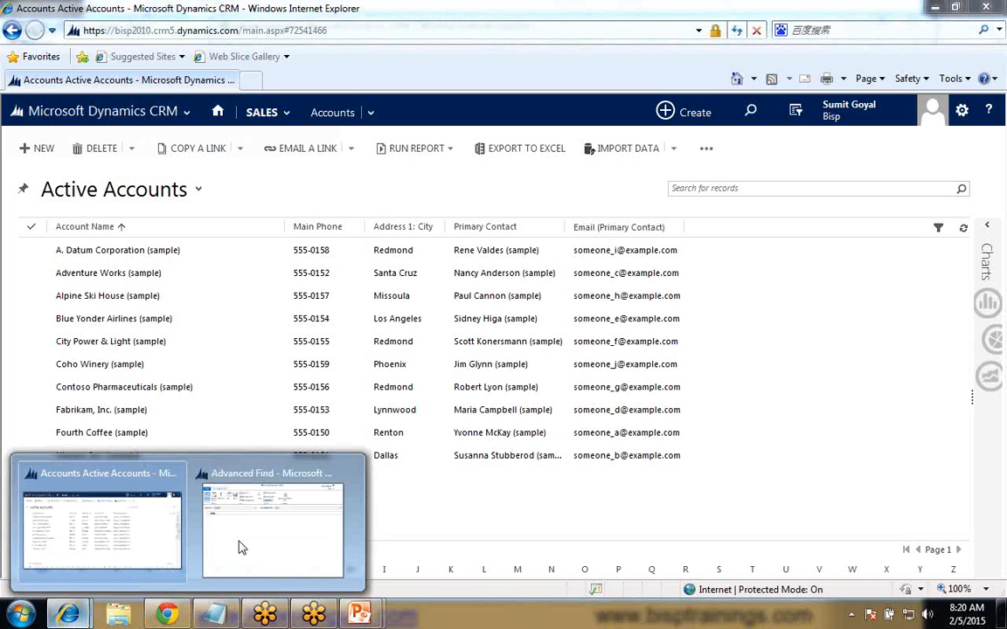
{"action": "left_click", "coordinate": [241, 544]}
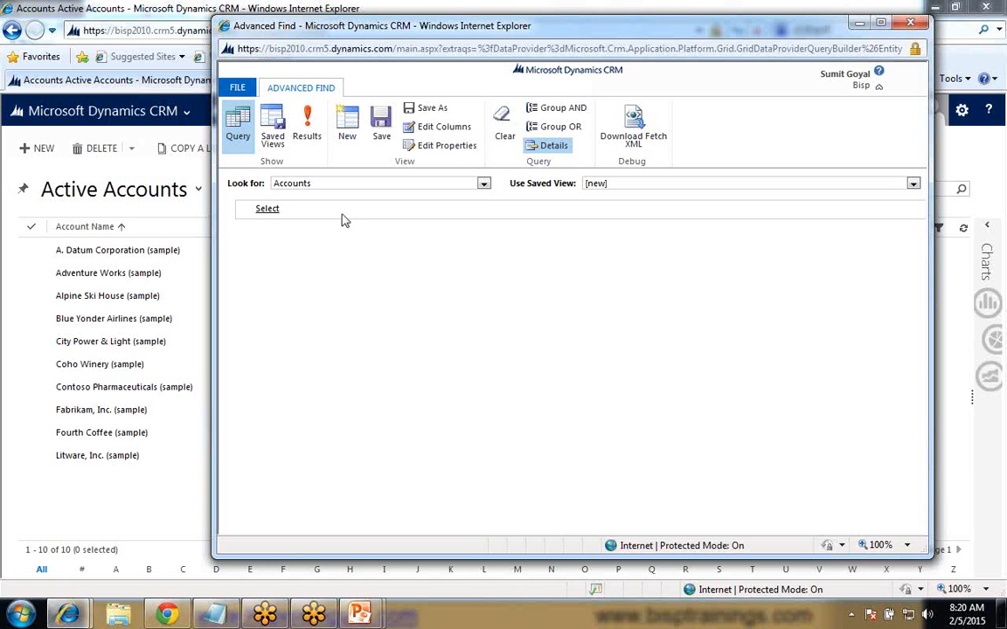
- Add a filter condition on the Modified On field to the new accounts view
{"action": "left_click", "coordinate": [272, 211]}
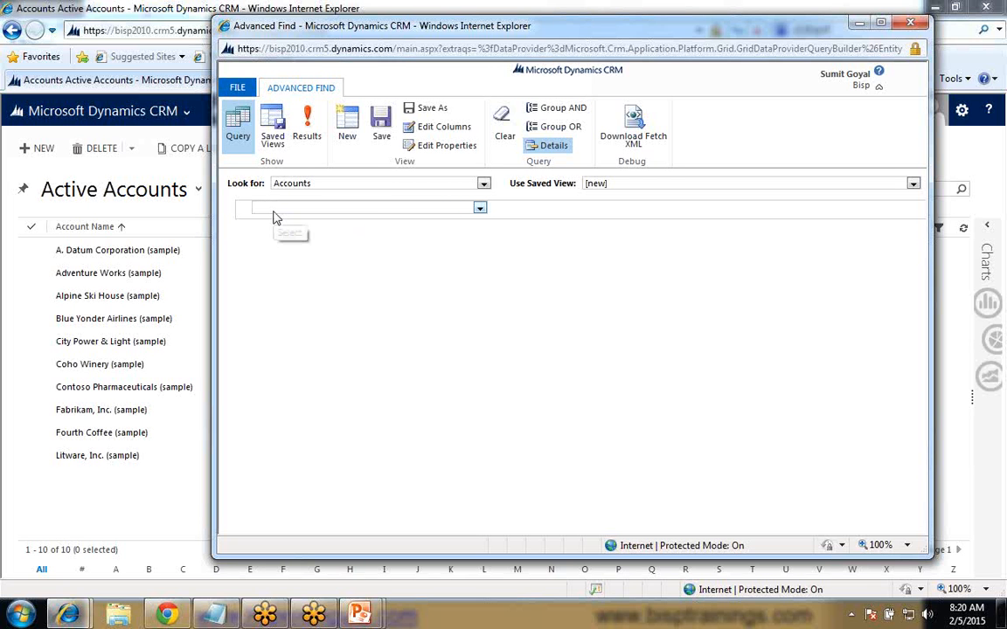
{"action": "left_click", "coordinate": [275, 209]}
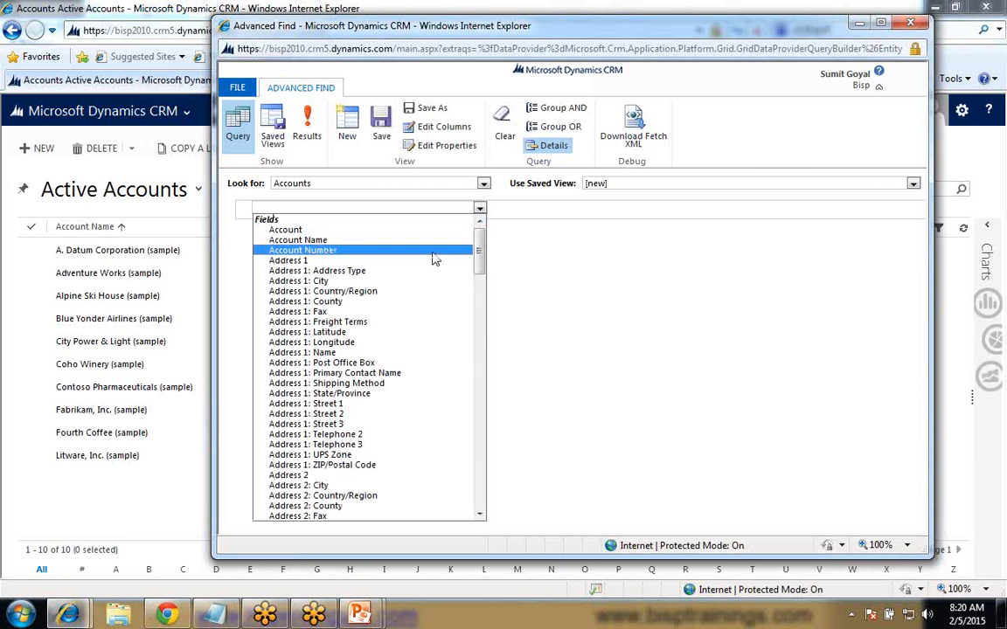
{"action": "left_click_drag", "start_coordinate": [480, 255], "coordinate": [482, 476]}
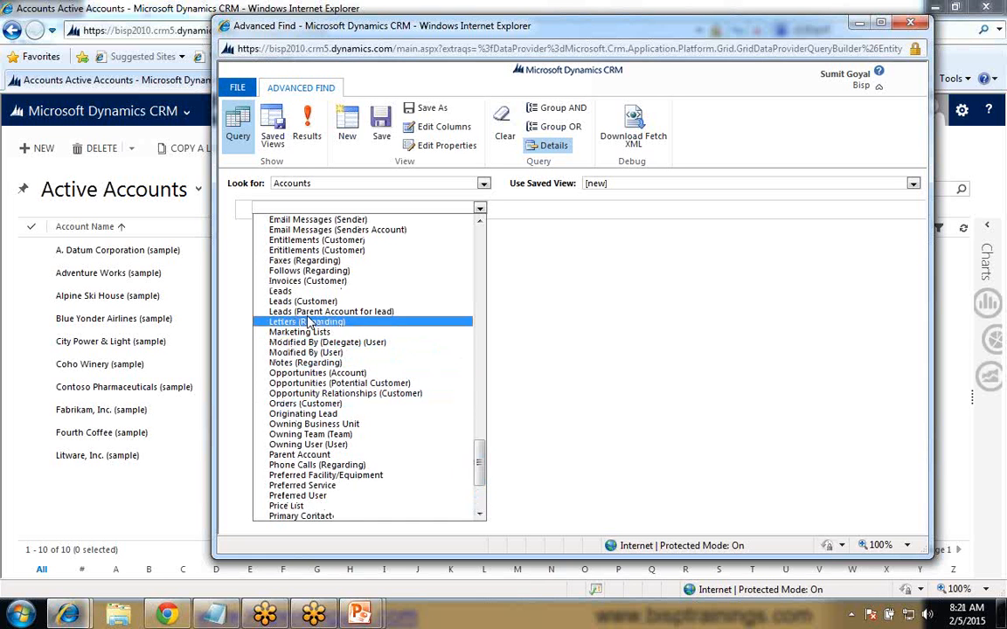
{"action": "left_click_drag", "start_coordinate": [479, 458], "coordinate": [478, 447]}
{"action": "left_click", "coordinate": [478, 208]}
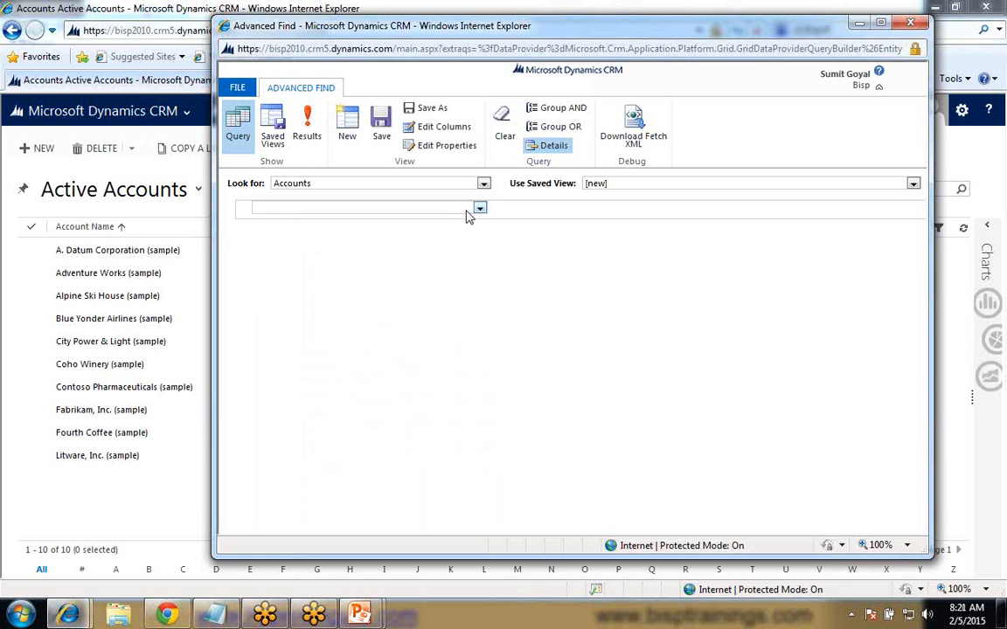
{"action": "left_click", "coordinate": [480, 208]}
{"action": "left_click_drag", "start_coordinate": [480, 245], "coordinate": [480, 371]}
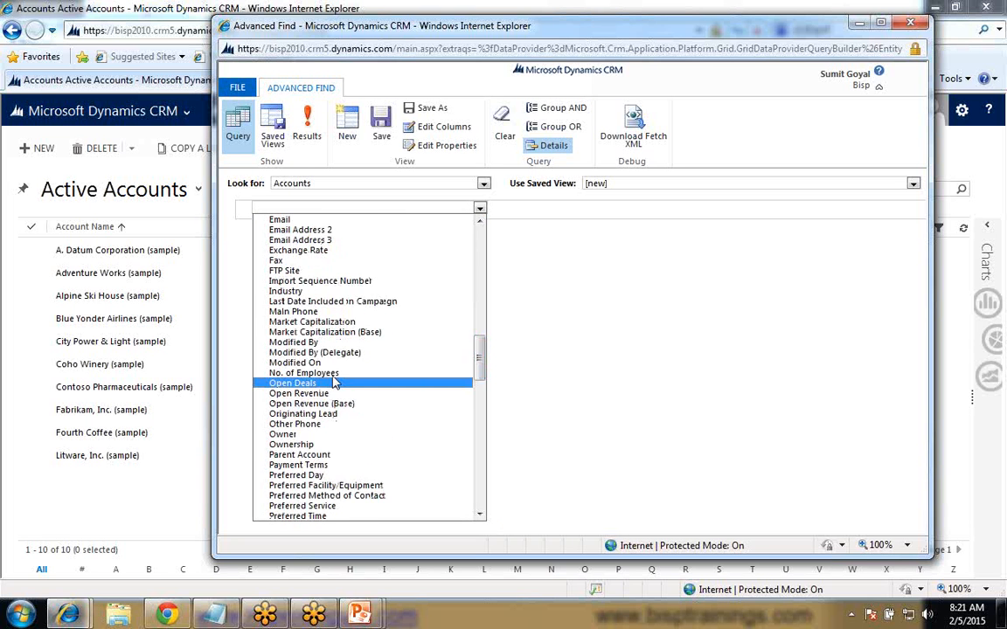
{"action": "left_click", "coordinate": [337, 358]}
- Set the operator of the Modified On condition to Last Month
{"action": "left_click", "coordinate": [379, 209]}
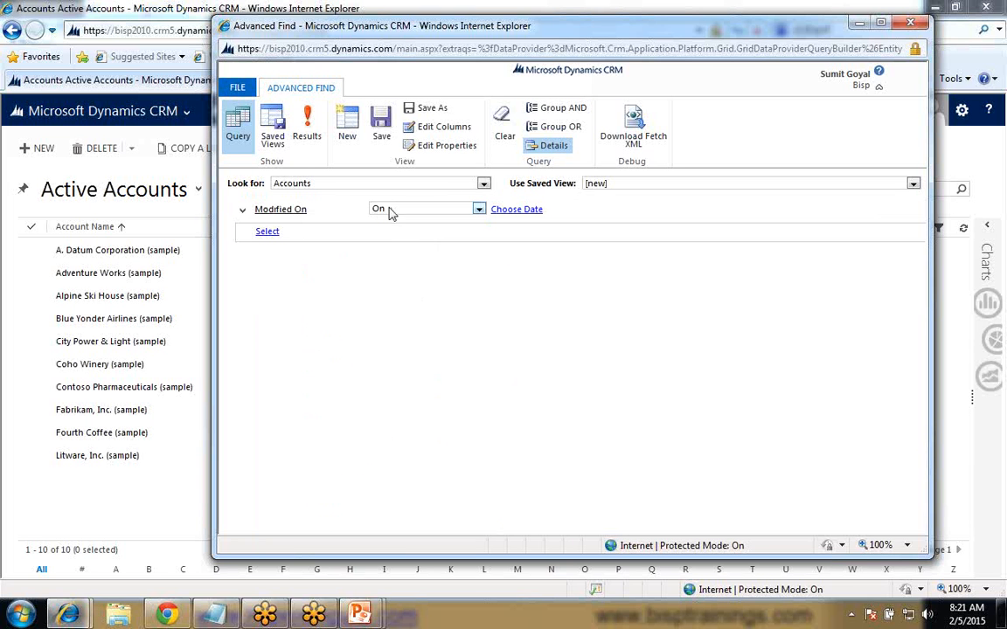
{"action": "left_click", "coordinate": [391, 210]}
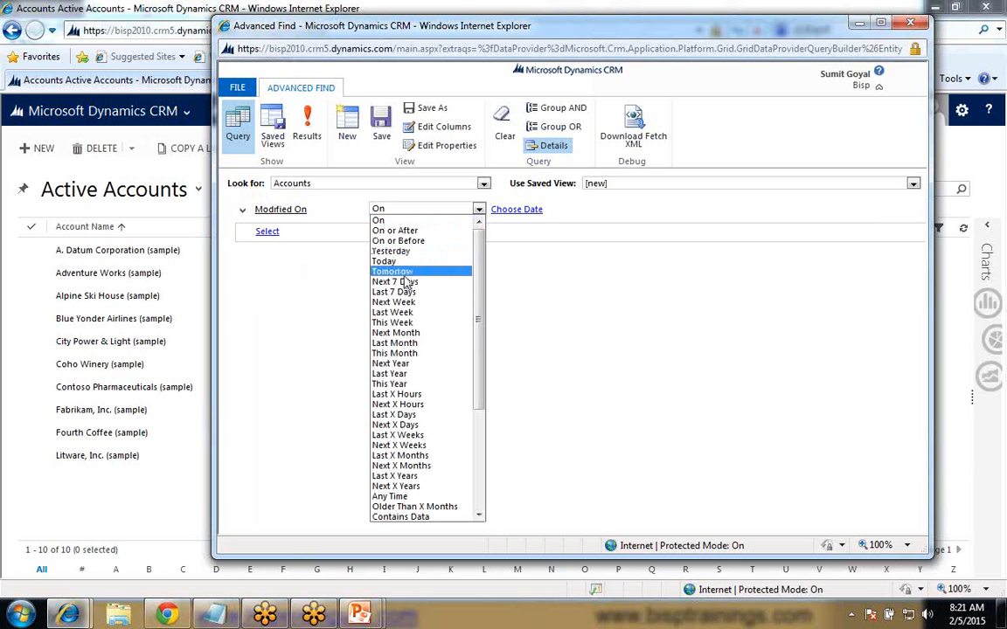
{"action": "left_click", "coordinate": [397, 345]}
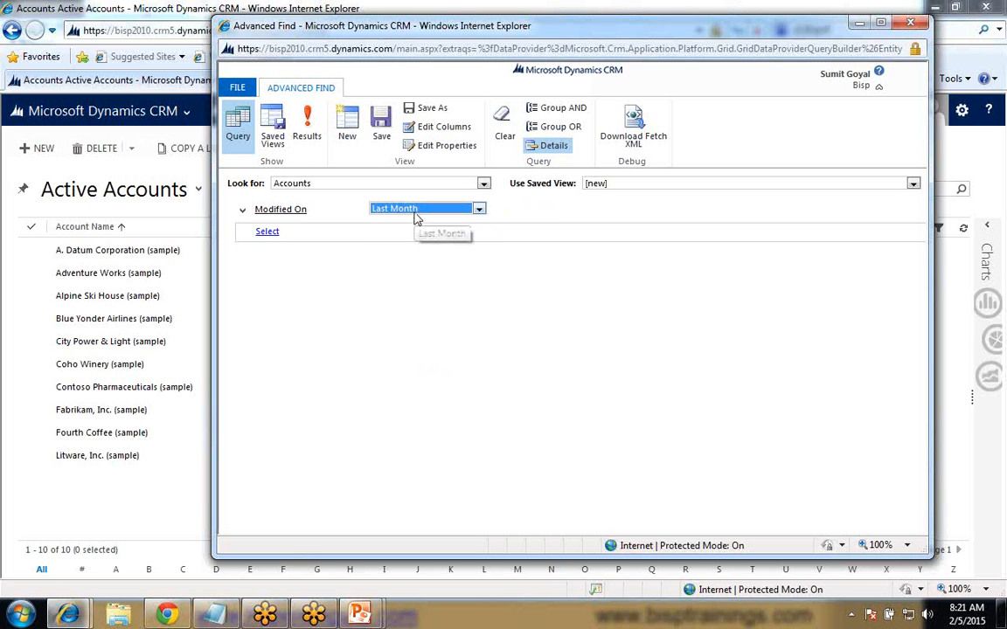
- Add a second filter condition on the Owner field with the operator Equals Current User
{"action": "left_click", "coordinate": [266, 231]}
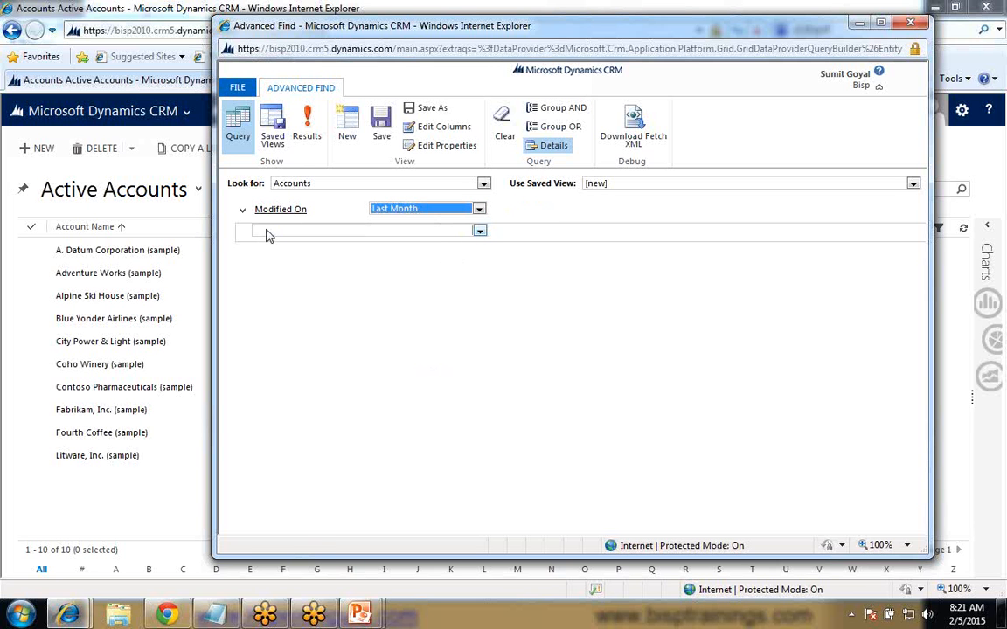
{"action": "left_click", "coordinate": [270, 234]}
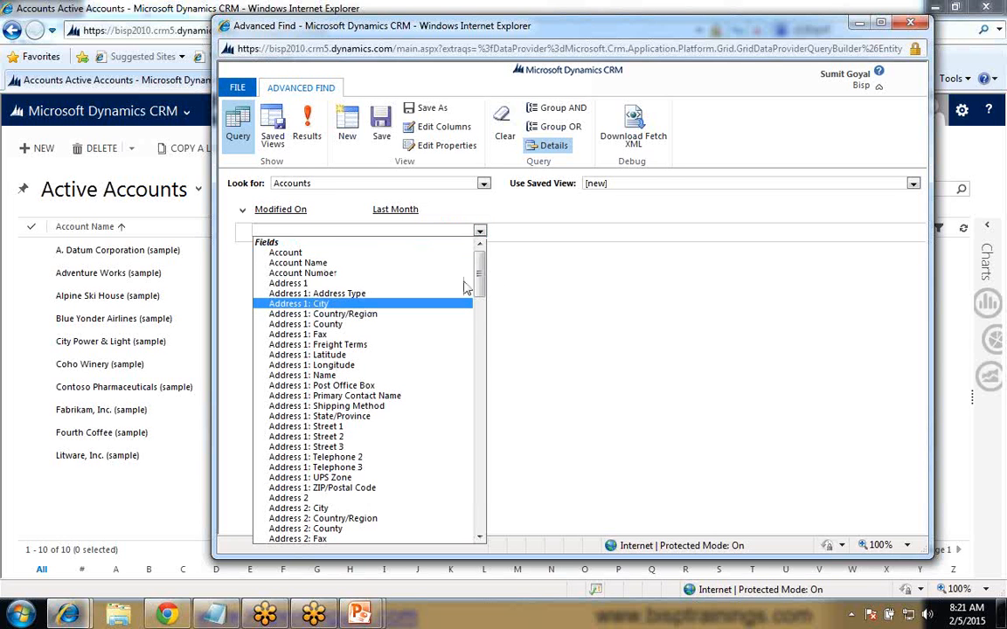
{"action": "left_click_drag", "start_coordinate": [488, 292], "coordinate": [494, 417]}
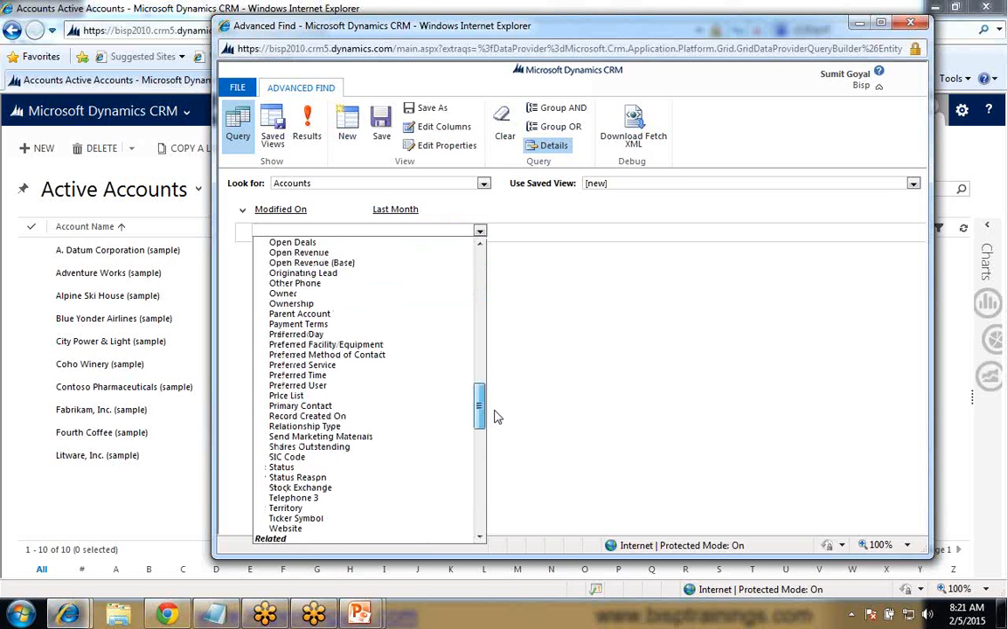
{"action": "left_click", "coordinate": [282, 294]}
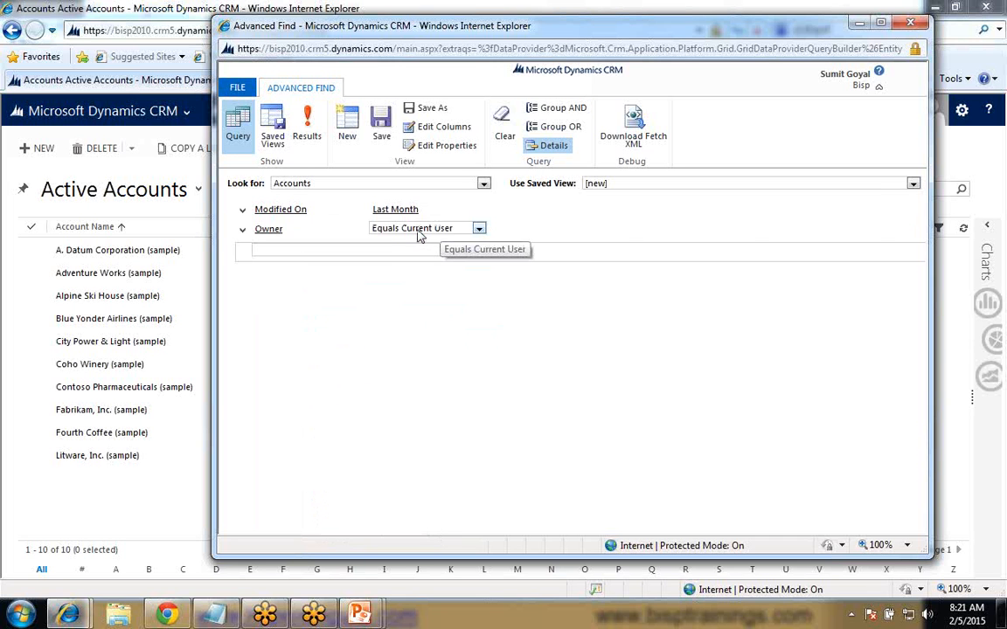
{"action": "left_click", "coordinate": [424, 231]}
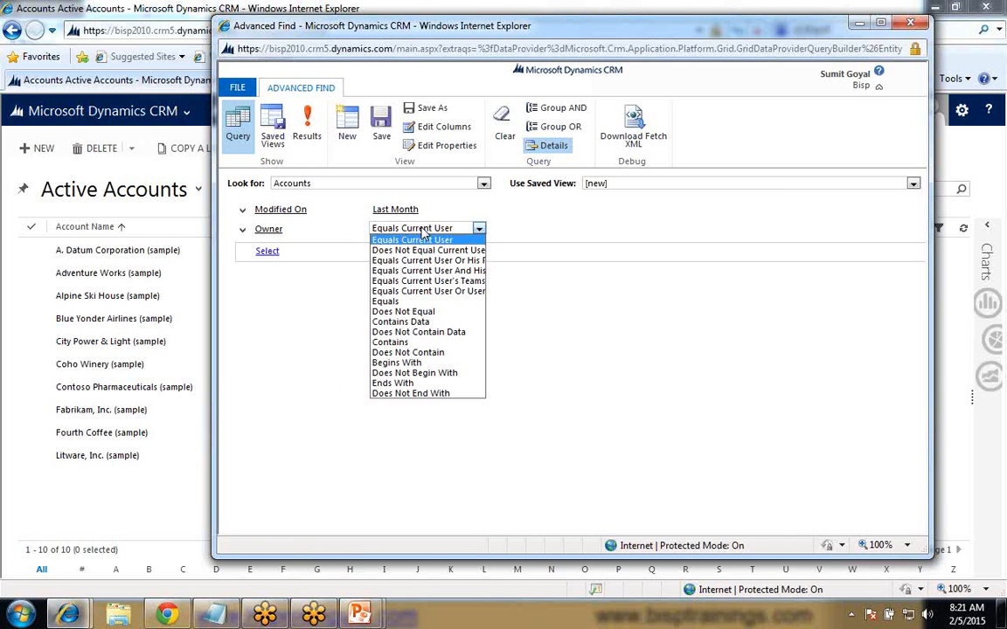
{"action": "left_click", "coordinate": [422, 232]}
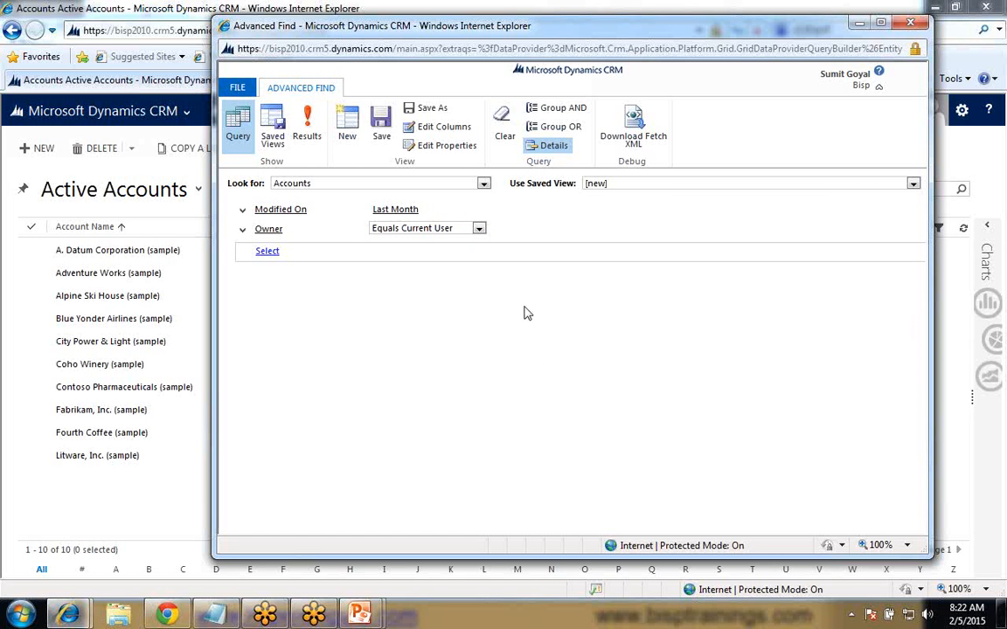
{"action": "mouse_move", "coordinate": [443, 265]}
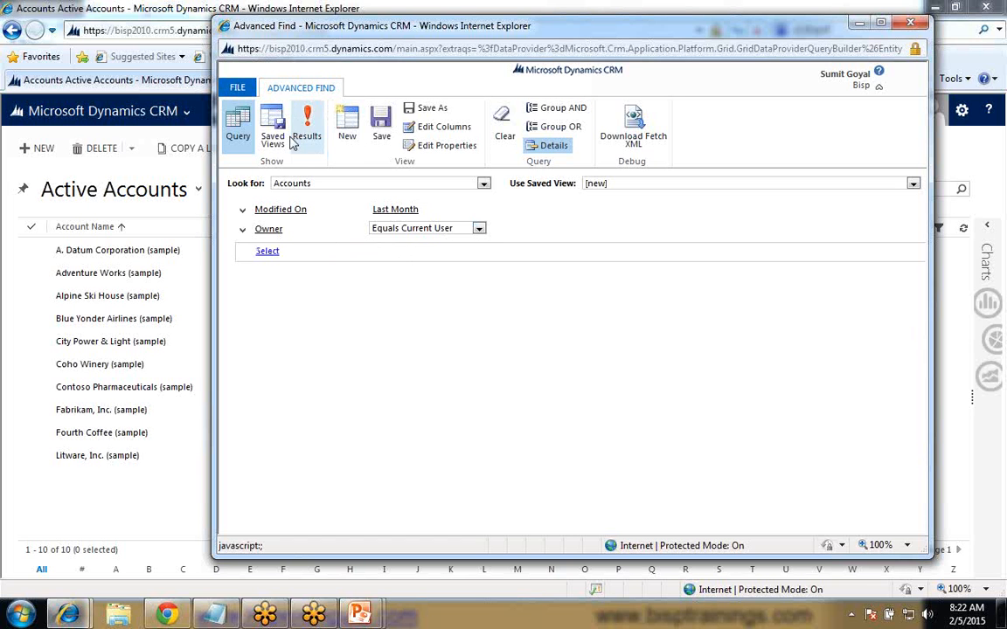
- Save the query as a new view named "Record Modified Last Month By Current User"
{"action": "left_click", "coordinate": [382, 127]}
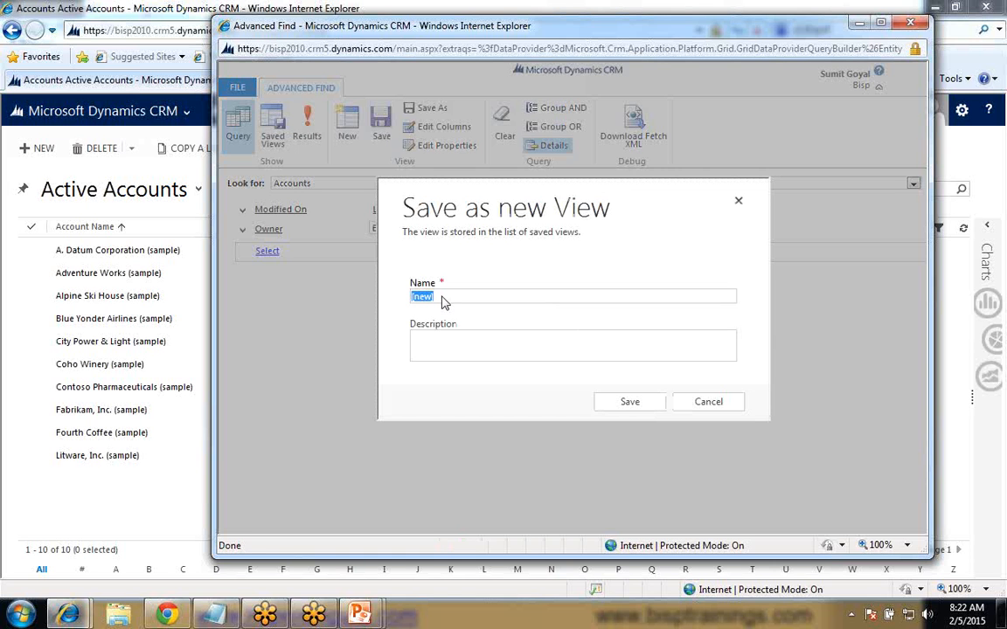
{"action": "type", "text": "Record Modified Last Month By Current User"}
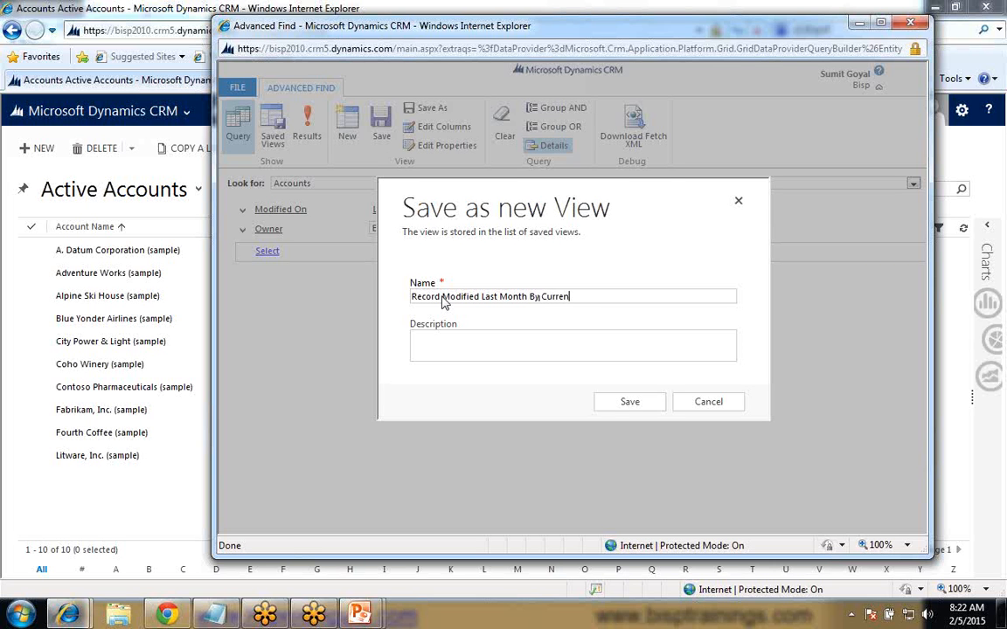
{"action": "left_click", "coordinate": [636, 407]}
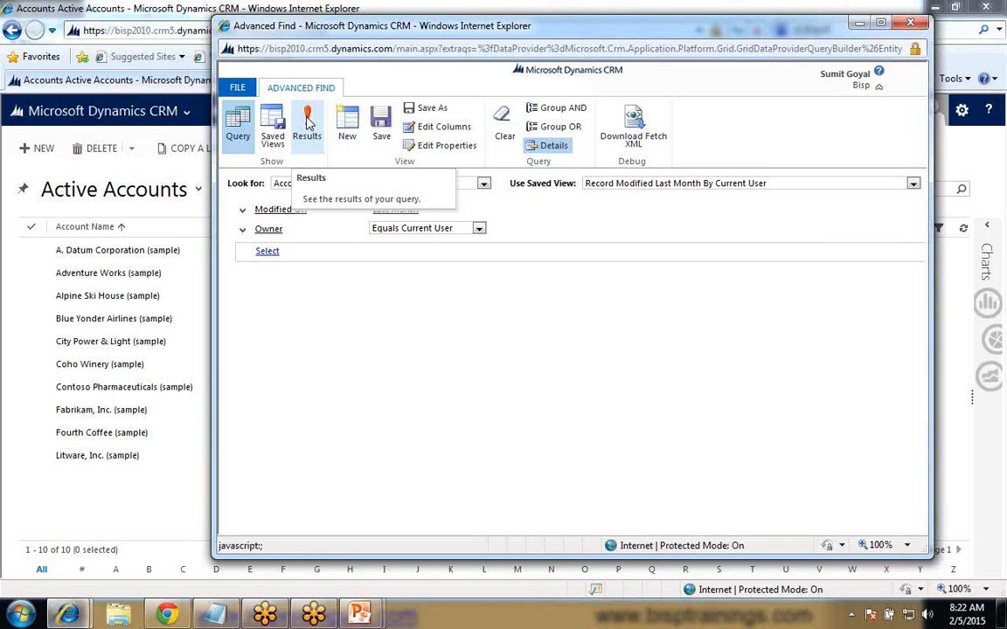
- Preview the view's results, and preview them again with the Modified On operator set to This Month
{"action": "left_click", "coordinate": [309, 123]}
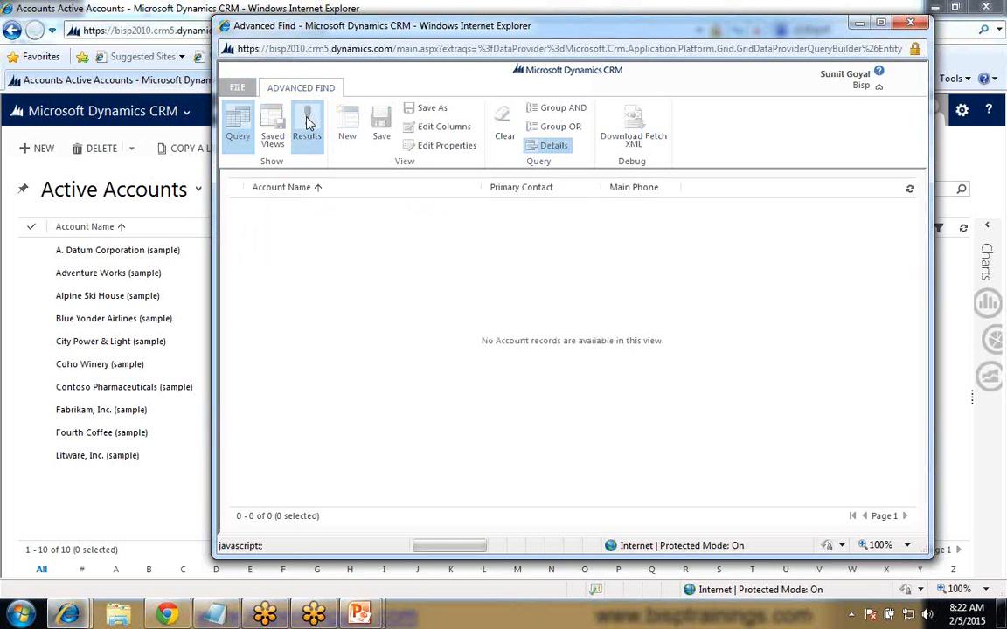
{"action": "left_click", "coordinate": [288, 89]}
{"action": "left_click", "coordinate": [479, 209]}
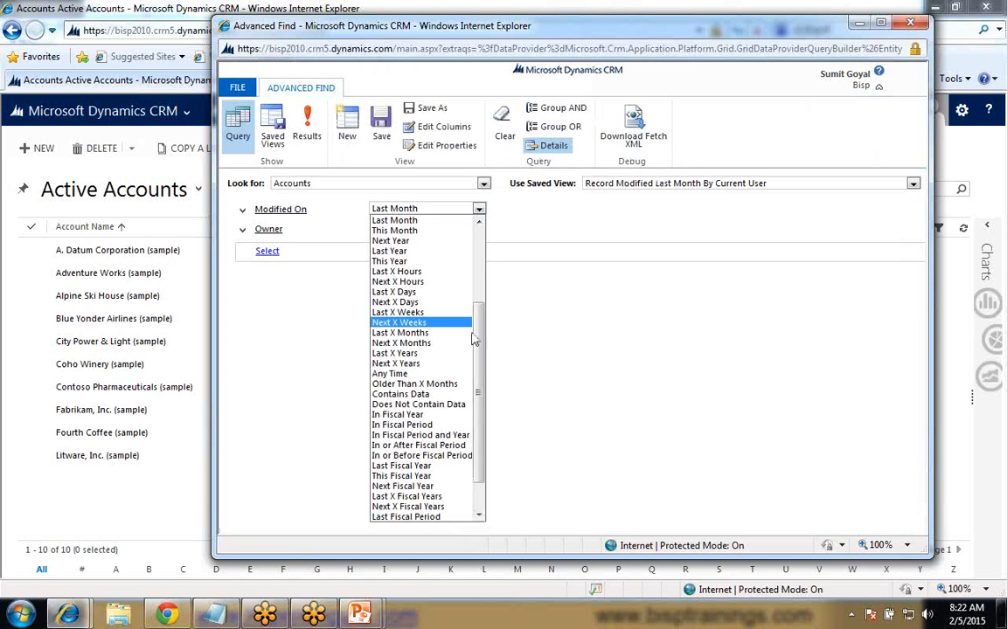
{"action": "left_click", "coordinate": [398, 231]}
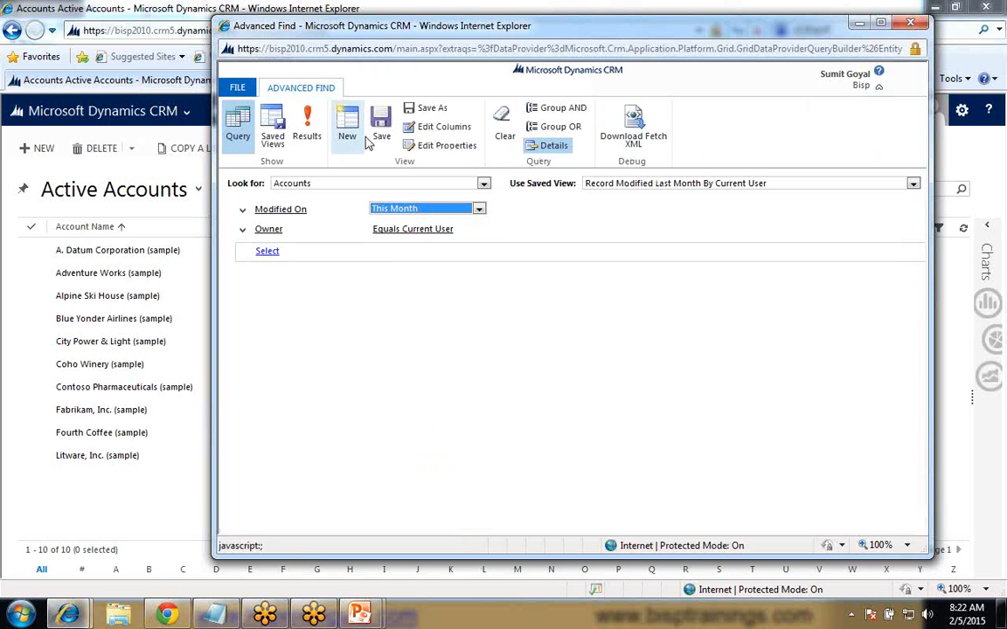
{"action": "left_click", "coordinate": [308, 131]}
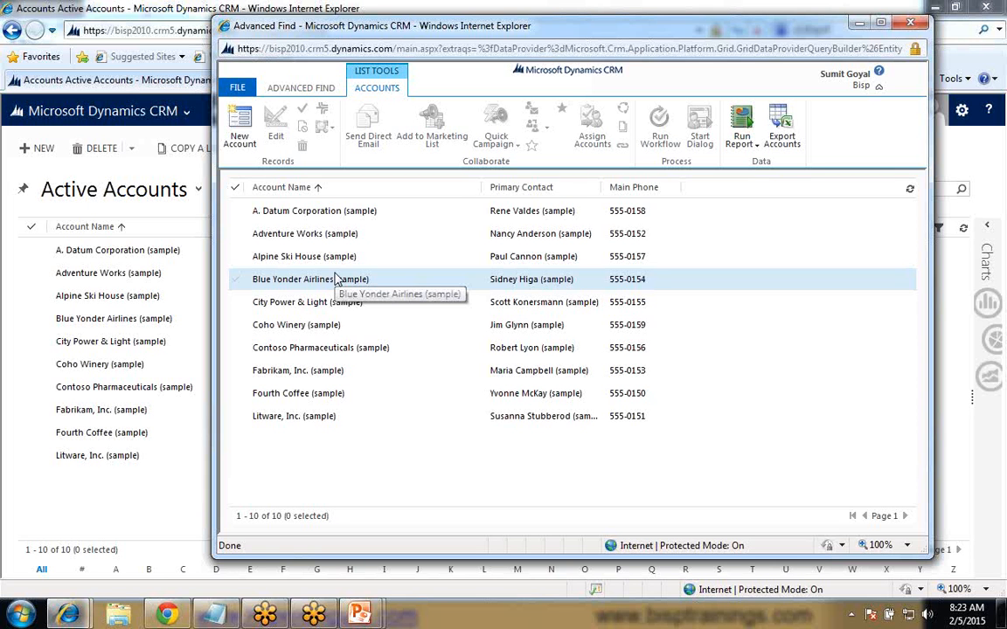
- Set the operator of the Modified On condition to Last Month and save the view
{"action": "left_click", "coordinate": [308, 91]}
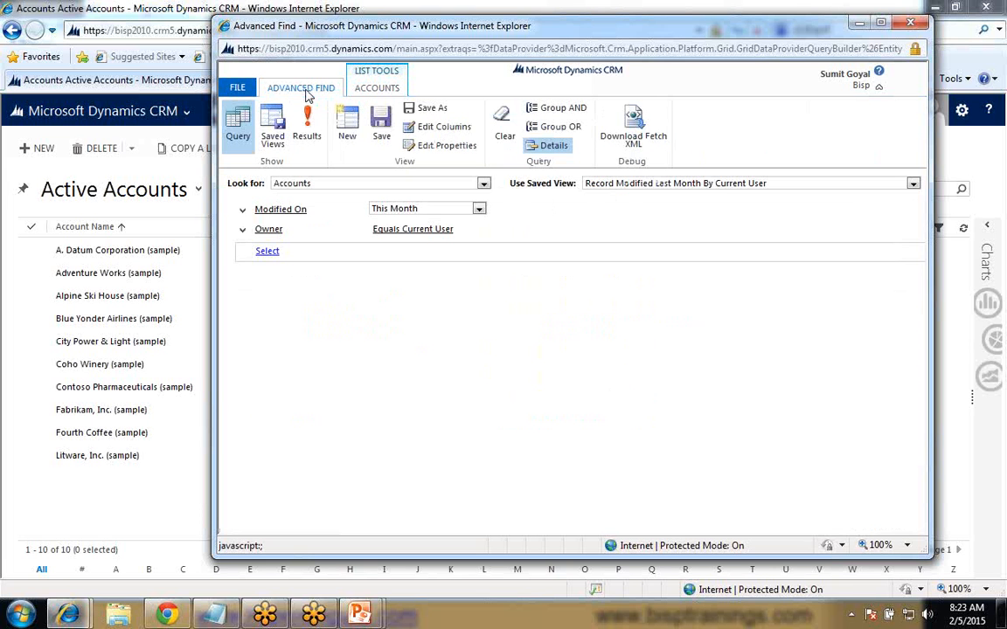
{"action": "left_click", "coordinate": [417, 212]}
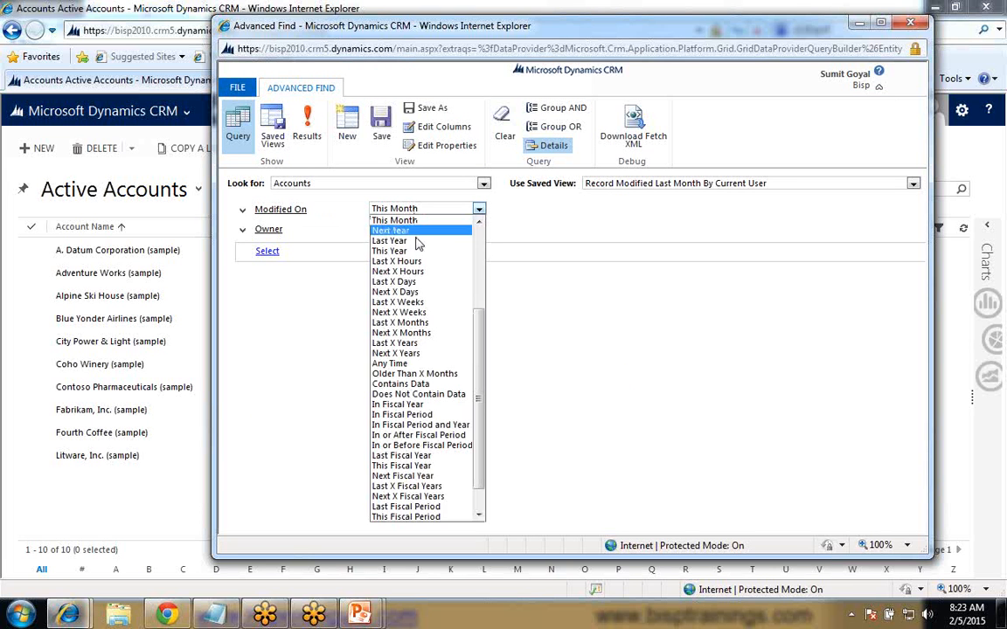
{"action": "left_click", "coordinate": [414, 234]}
{"action": "left_click", "coordinate": [417, 212]}
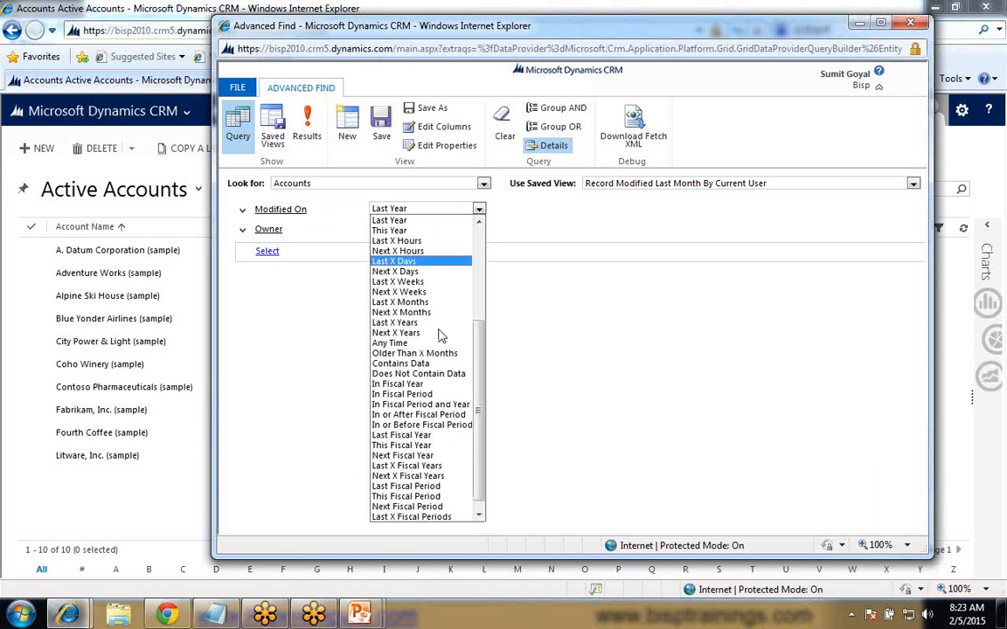
{"action": "left_click_drag", "start_coordinate": [481, 387], "coordinate": [476, 349]}
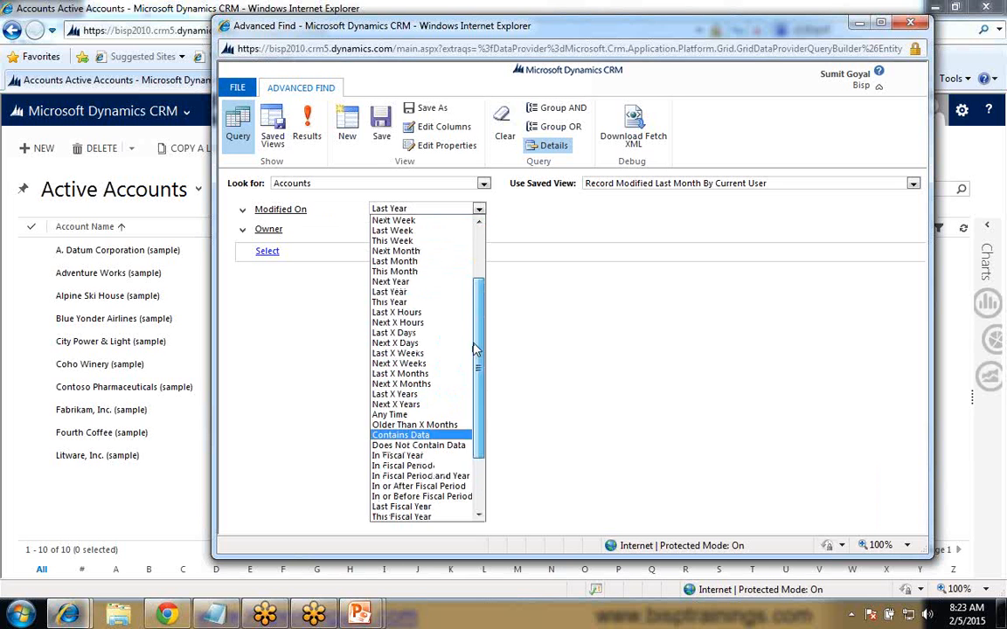
{"action": "left_click", "coordinate": [394, 261]}
{"action": "left_click", "coordinate": [388, 124]}
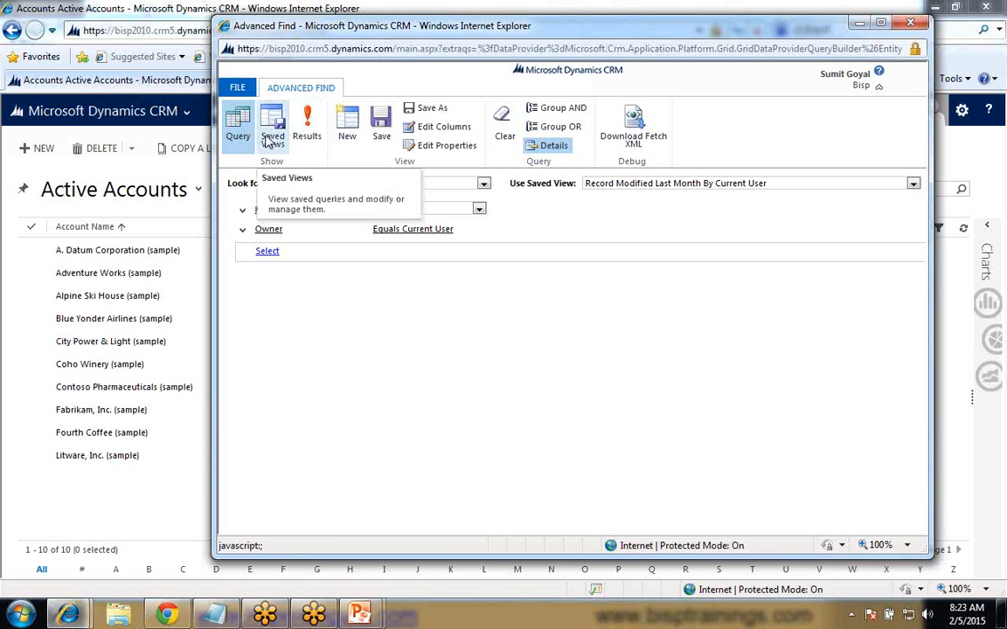
- Add the Account Number and Account Rating columns to the saved view
{"action": "left_click", "coordinate": [440, 131]}
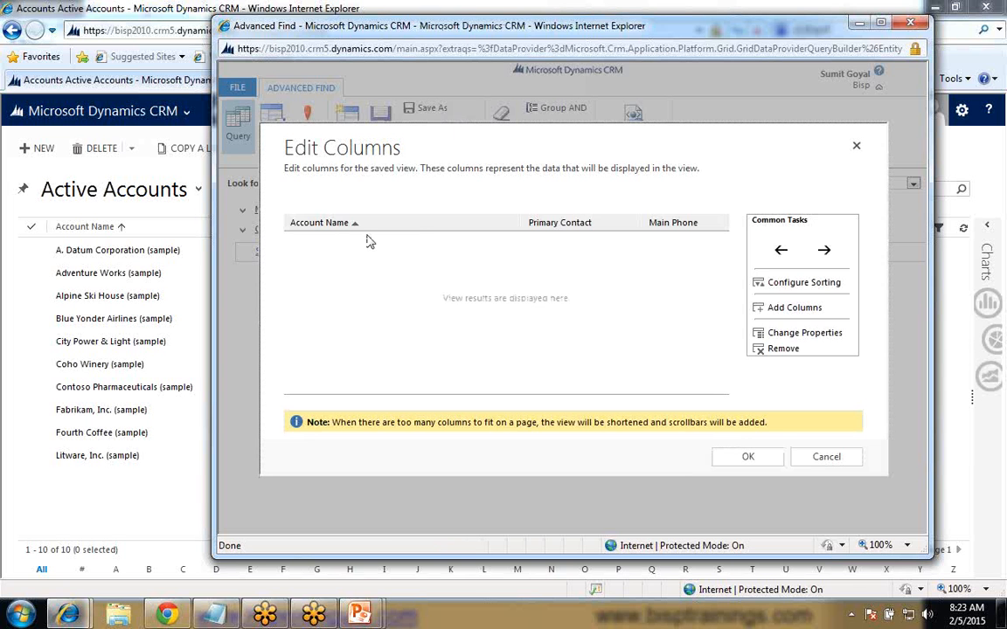
{"action": "left_click", "coordinate": [312, 230]}
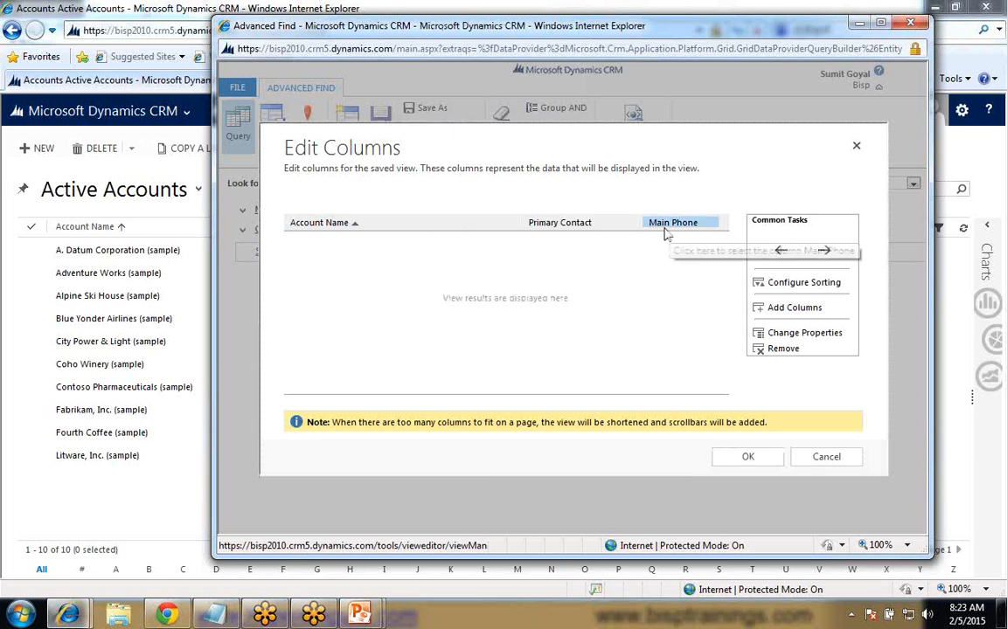
{"action": "left_click", "coordinate": [783, 312]}
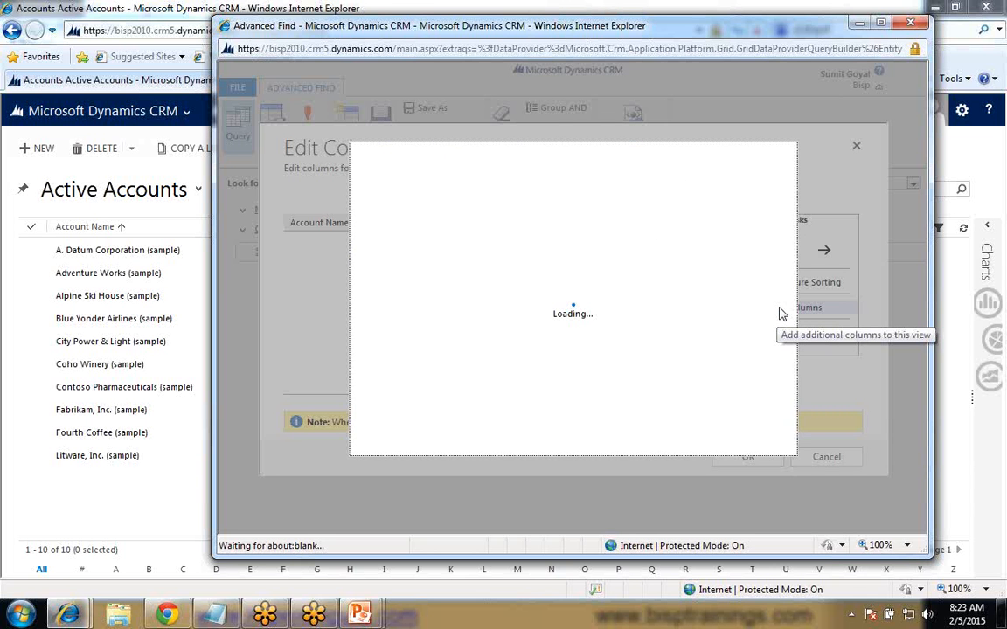
{"action": "left_click", "coordinate": [439, 305]}
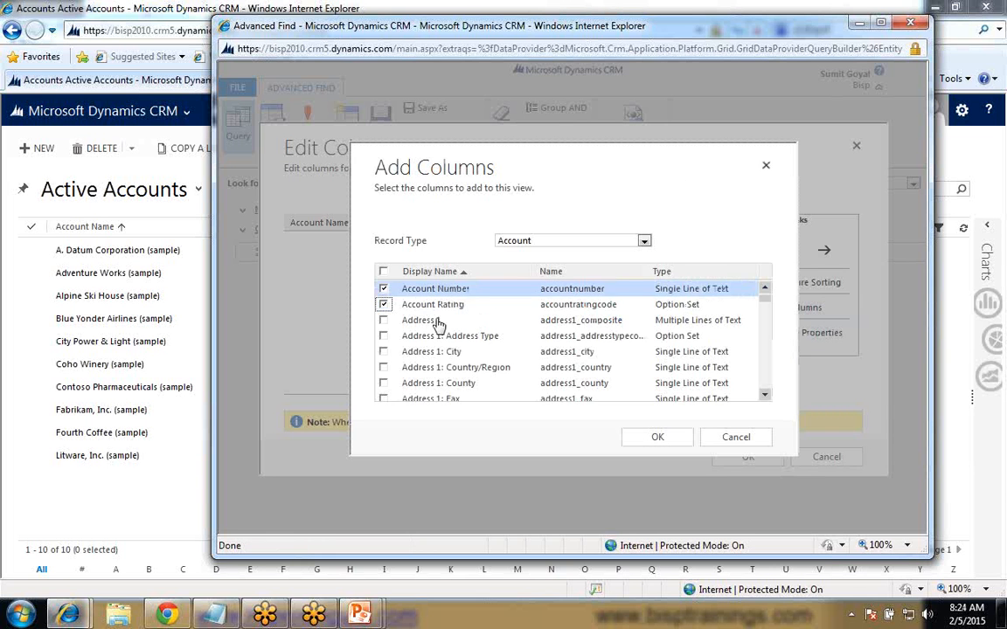
{"action": "left_click", "coordinate": [651, 439]}
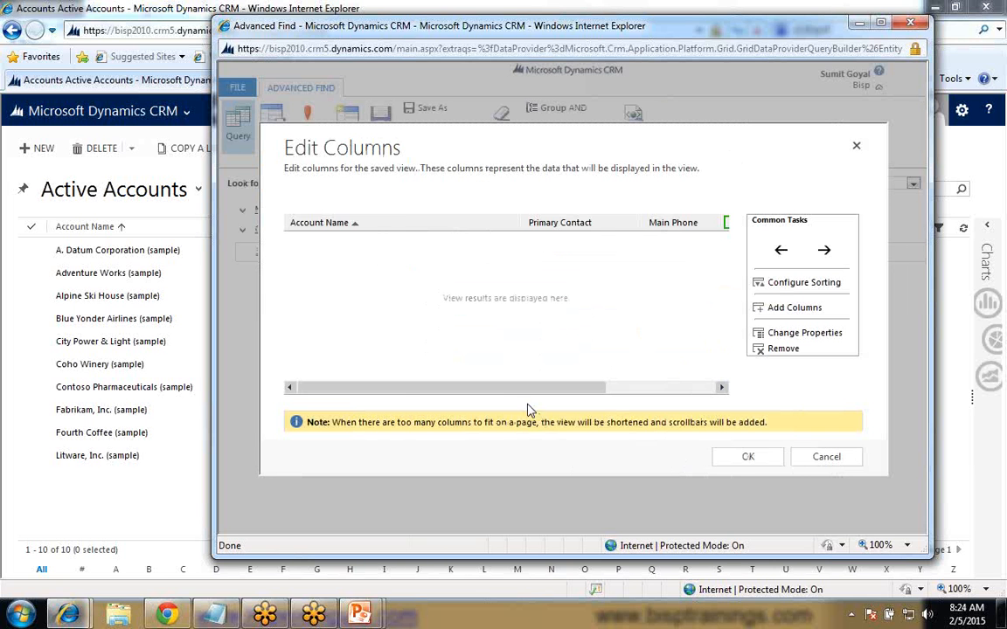
{"action": "left_click_drag", "start_coordinate": [528, 387], "coordinate": [683, 388]}
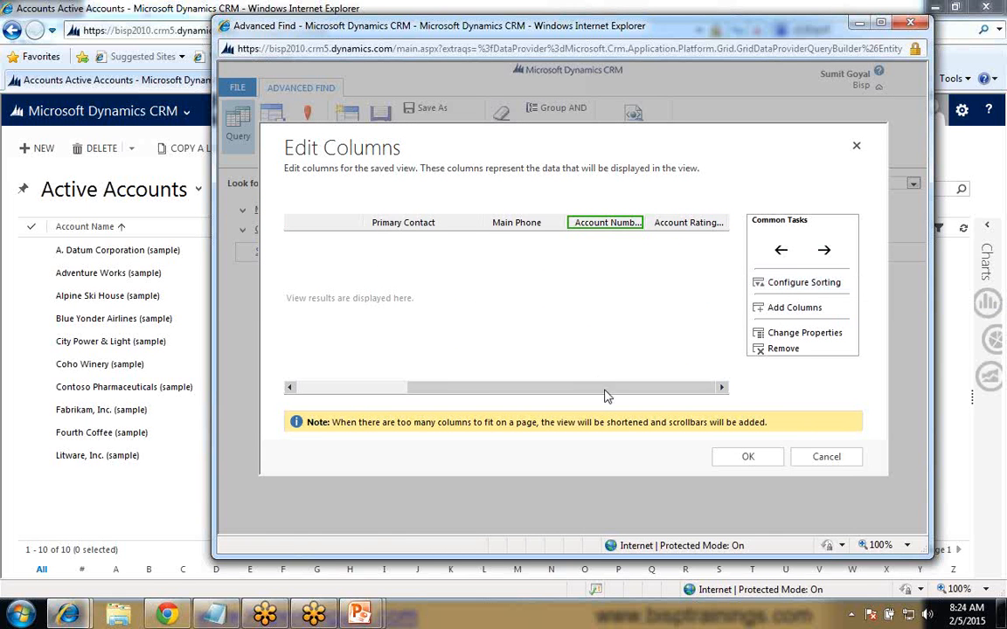
{"action": "left_click_drag", "start_coordinate": [603, 388], "coordinate": [398, 240]}
- Configure the view's default sorting by Account Name in ascending order, with no secondary sort column
{"action": "left_click", "coordinate": [340, 229]}
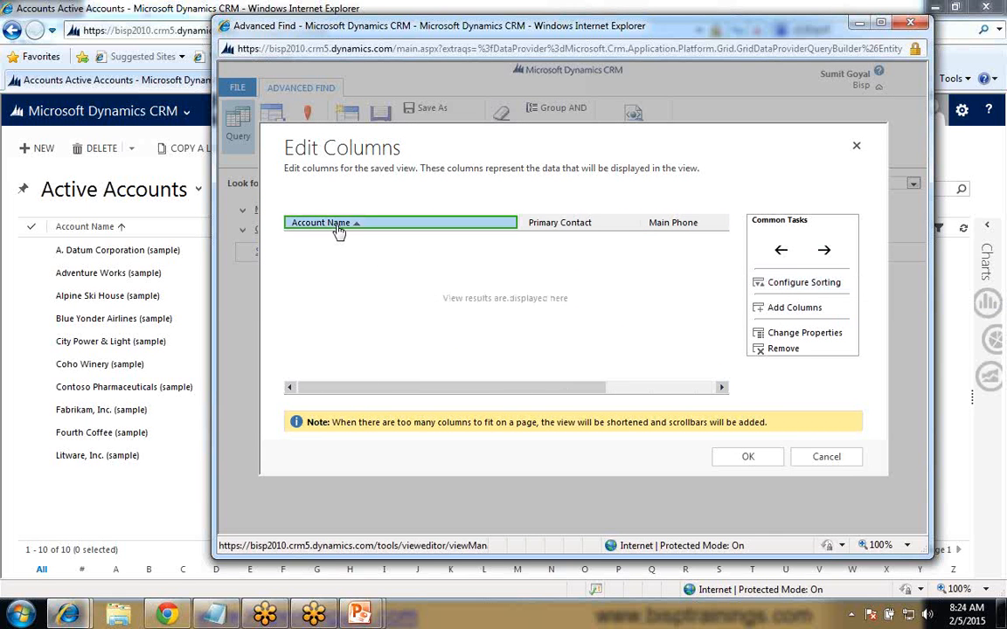
{"action": "left_click", "coordinate": [782, 285]}
{"action": "left_click", "coordinate": [573, 272]}
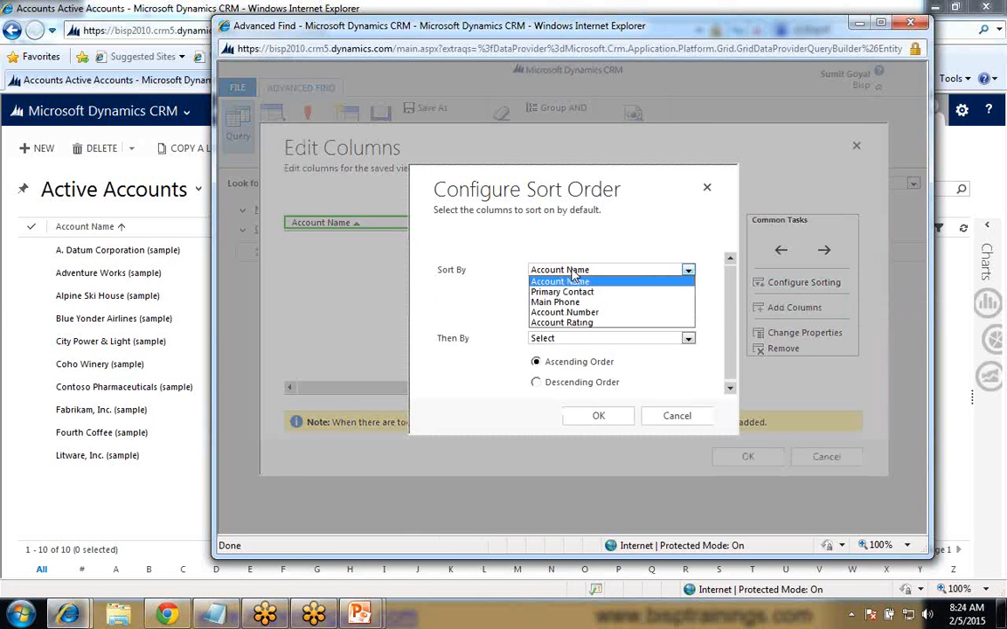
{"action": "left_click", "coordinate": [570, 281]}
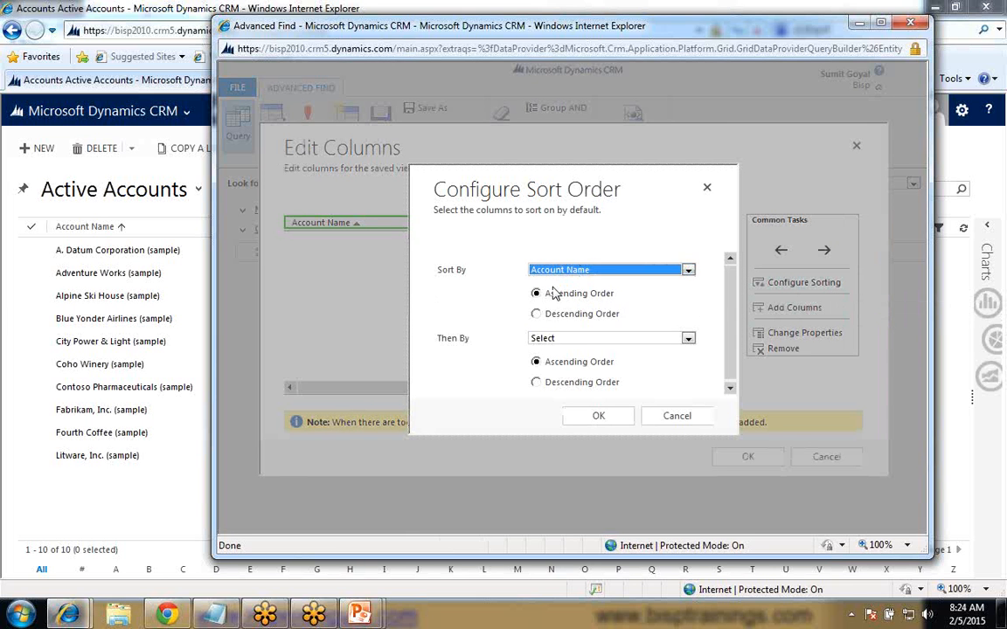
{"action": "left_click", "coordinate": [549, 339]}
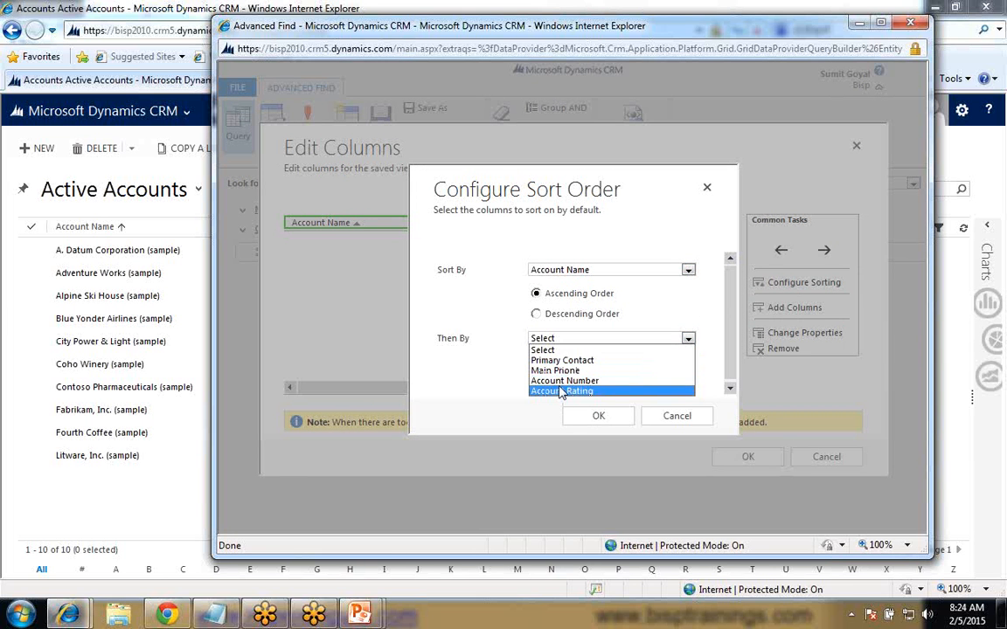
{"action": "left_click", "coordinate": [482, 387]}
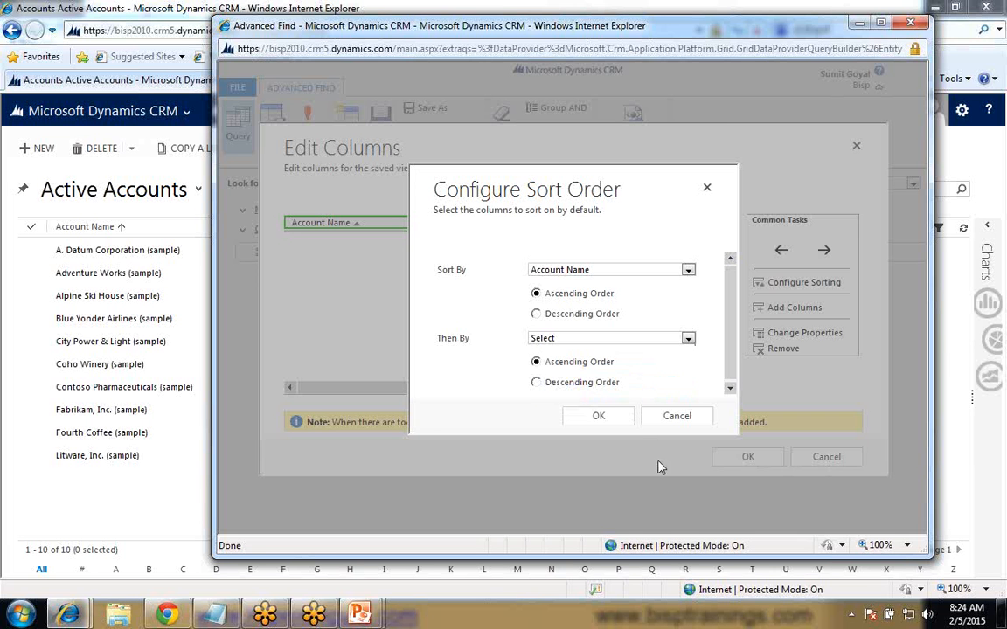
{"action": "left_click", "coordinate": [596, 417]}
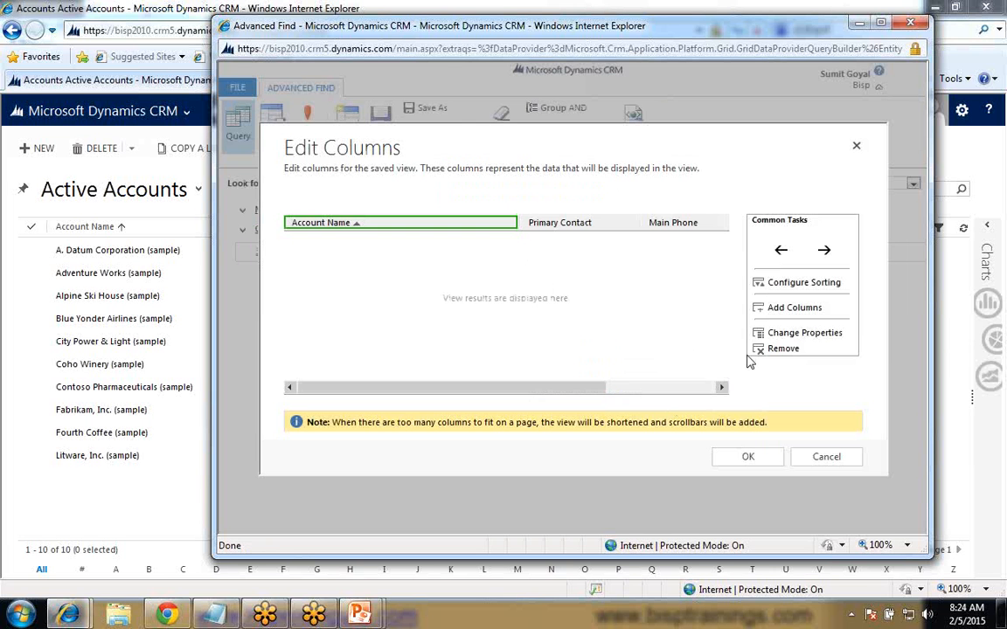
- Examine the width options of the Account Name column without changing them, and apply the column edits to the view
{"action": "left_click", "coordinate": [788, 335]}
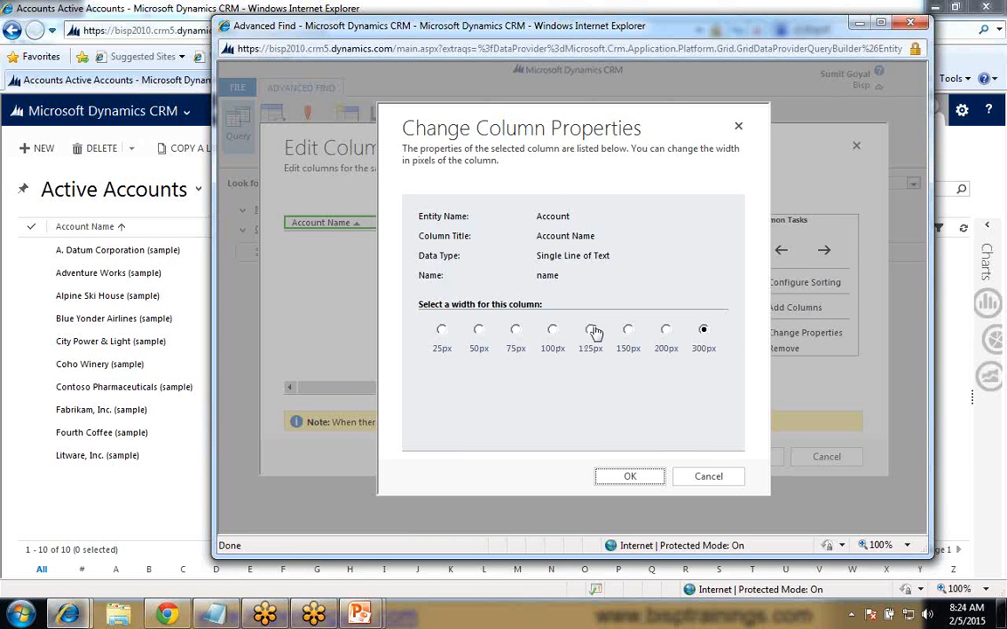
{"action": "left_click", "coordinate": [707, 473]}
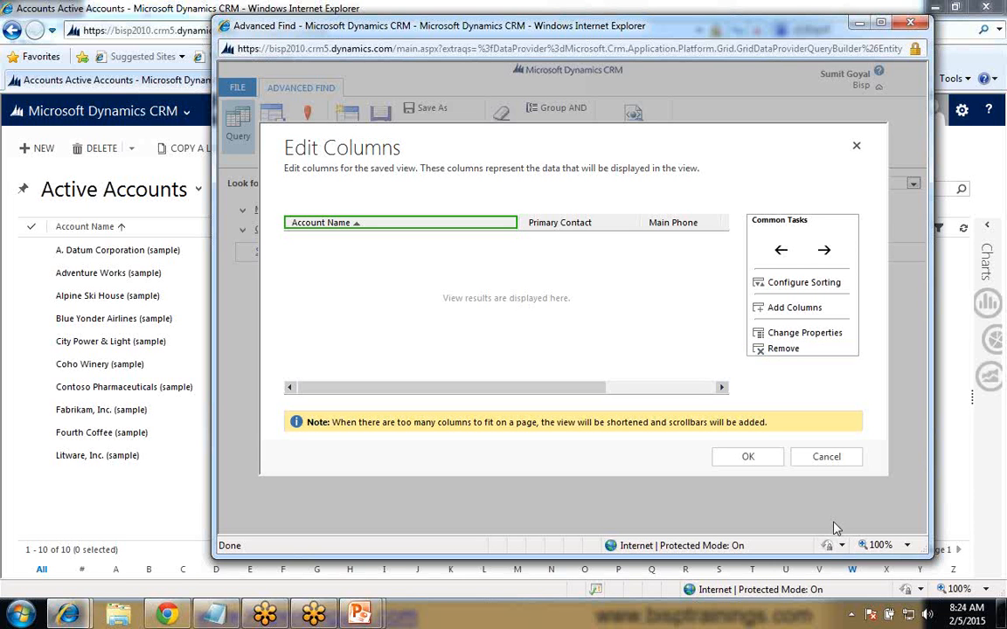
{"action": "left_click", "coordinate": [750, 457]}
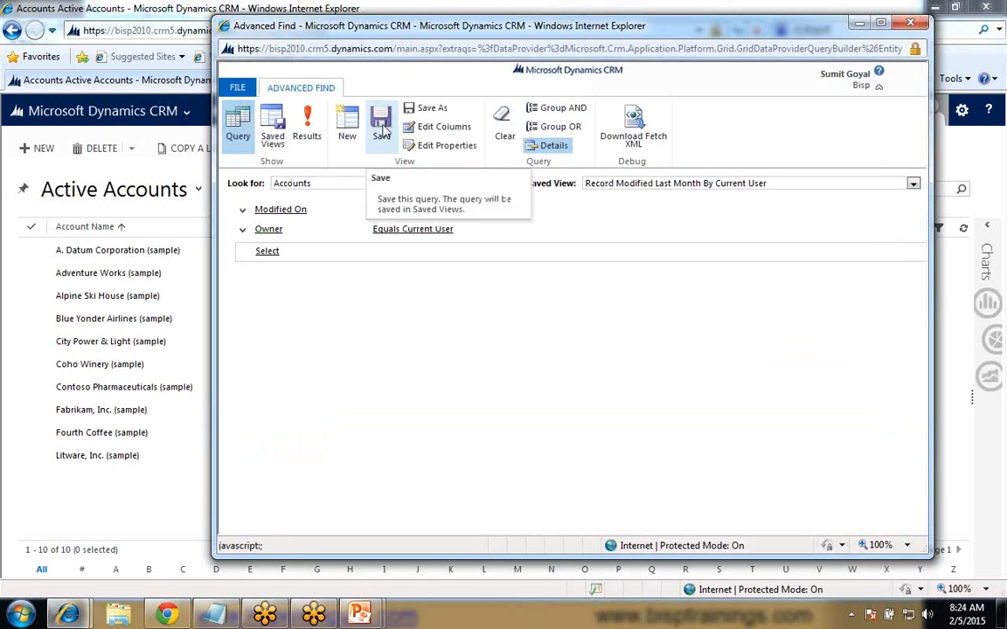
- Close the Advanced Find window and reload the Active Accounts page
{"action": "left_click", "coordinate": [910, 26]}
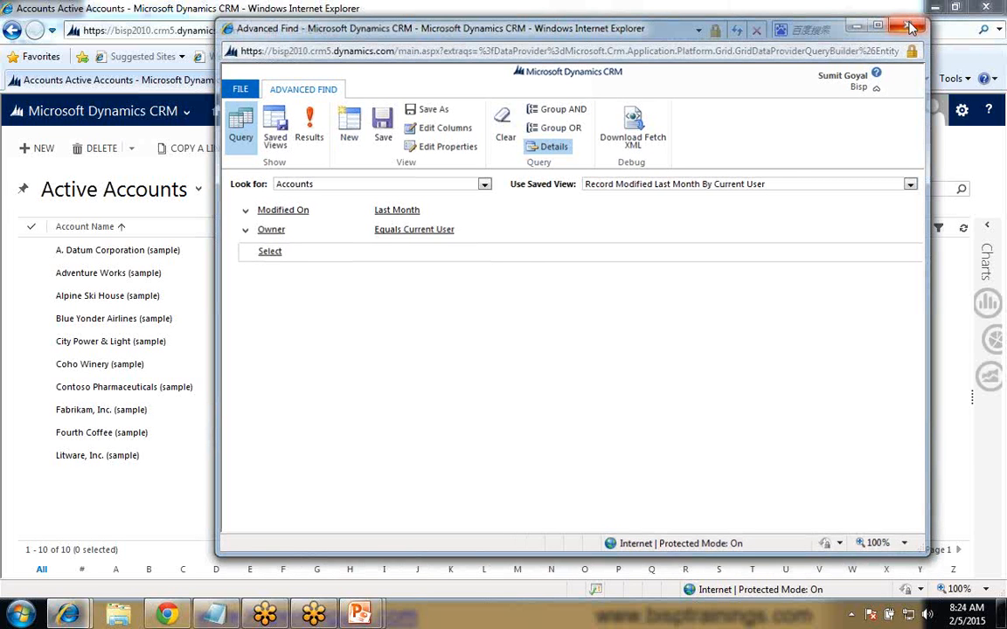
{"action": "left_click", "coordinate": [737, 31]}
{"action": "left_click", "coordinate": [564, 379]}
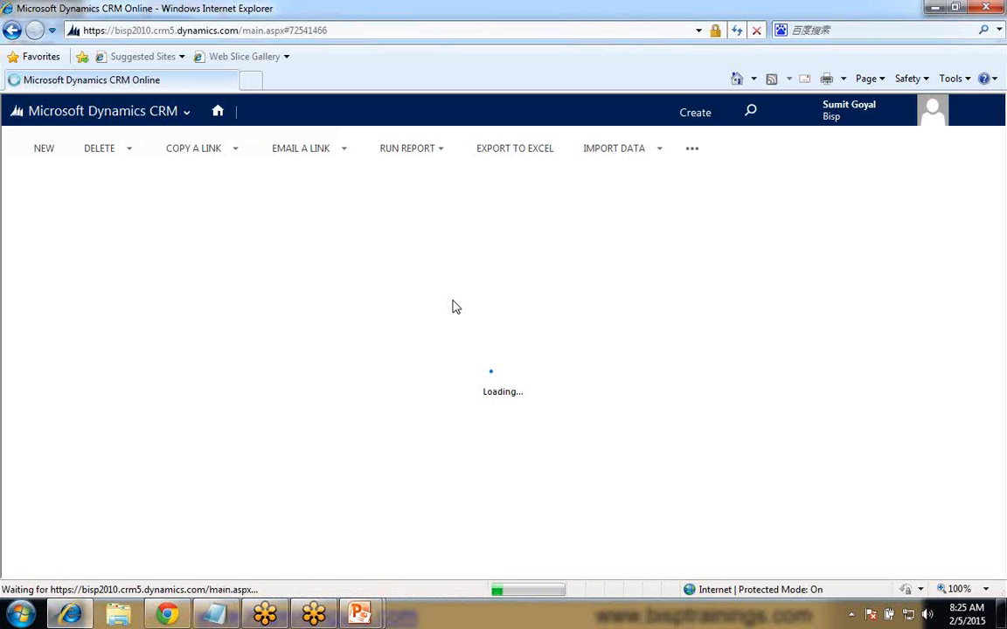
- Display the accounts in the Record Modified Last Month By Current User personal view, and switch back to the Active Accounts view
{"action": "left_click", "coordinate": [199, 194]}
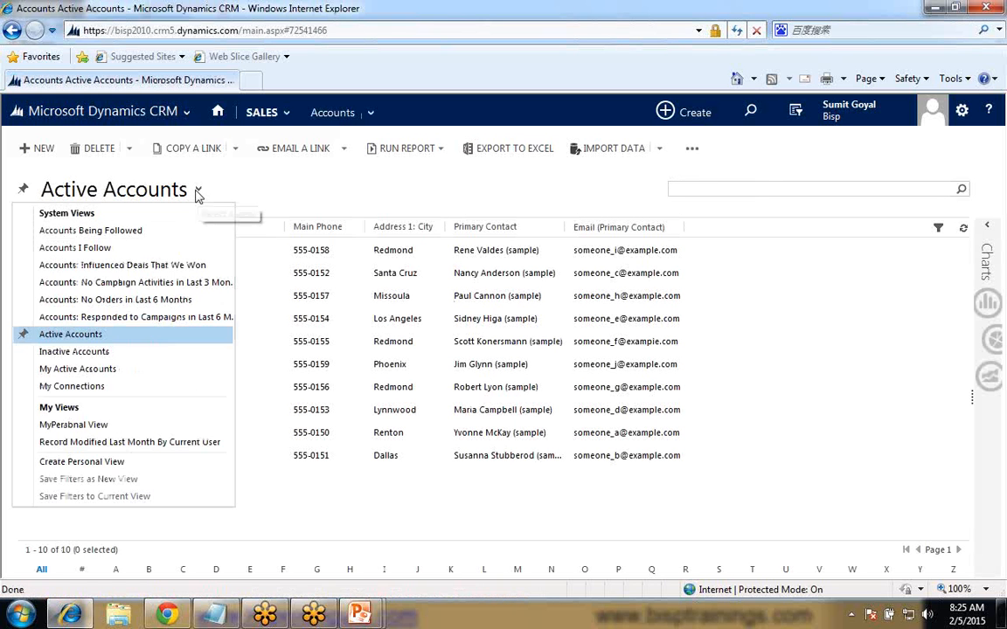
{"action": "left_click", "coordinate": [154, 445]}
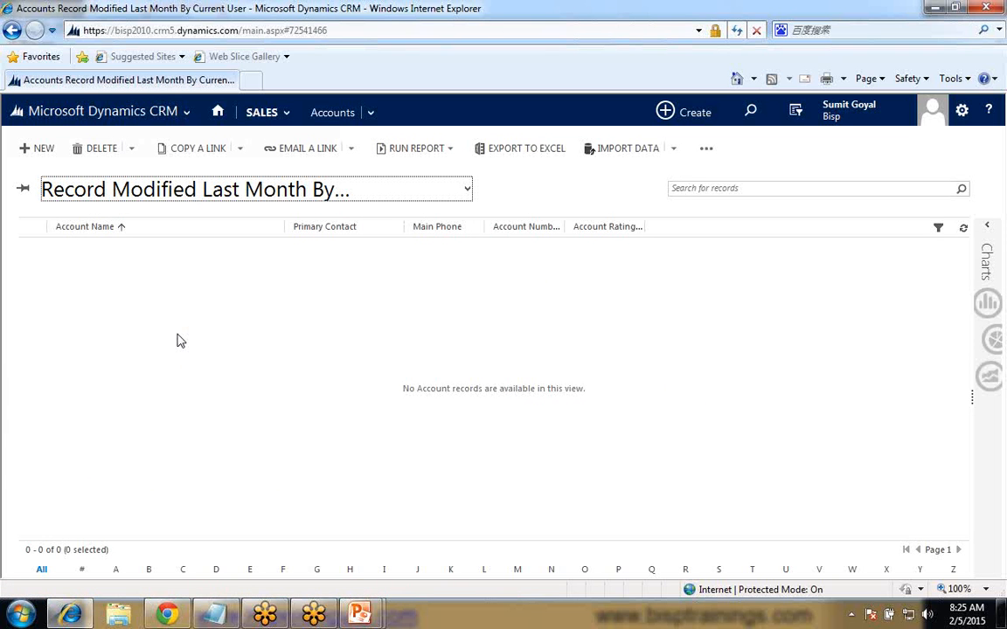
{"action": "left_click", "coordinate": [465, 199]}
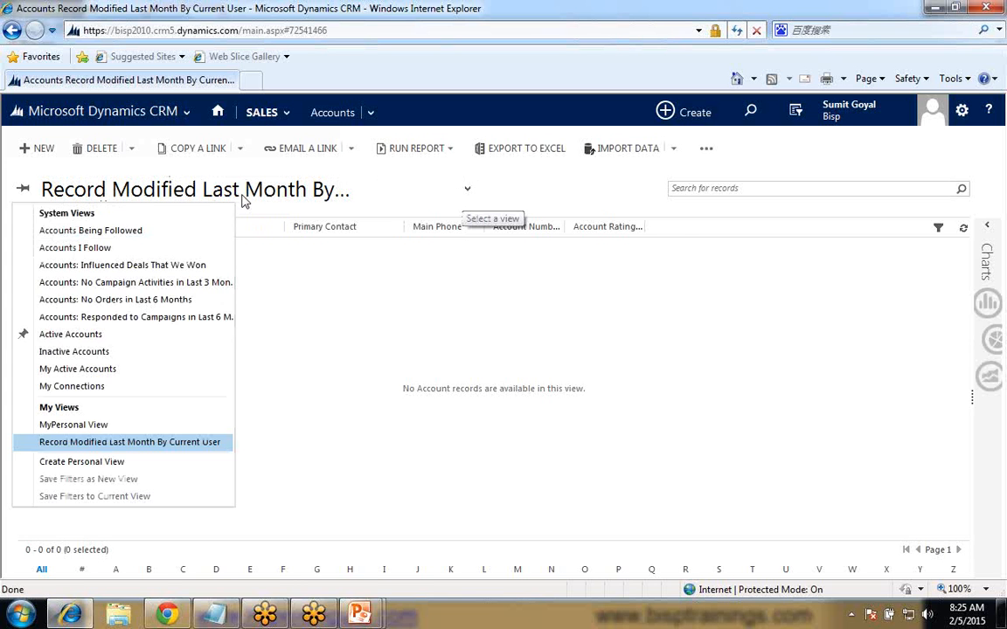
{"action": "left_click", "coordinate": [88, 338]}
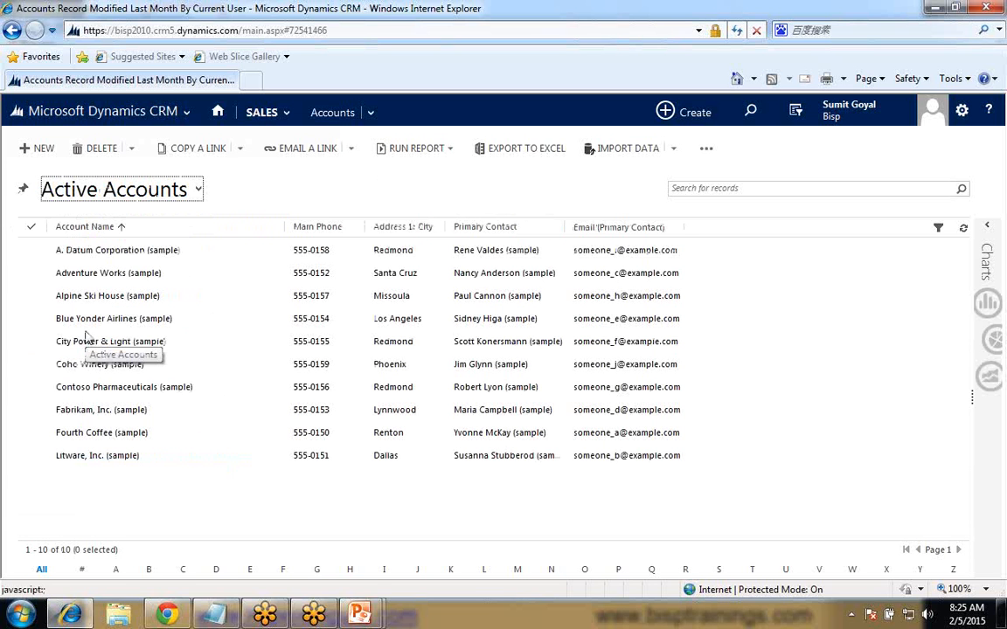
- Open the A. Datum Corporation (sample) account record to view its details, and return to the accounts list
{"action": "left_click", "coordinate": [103, 253]}
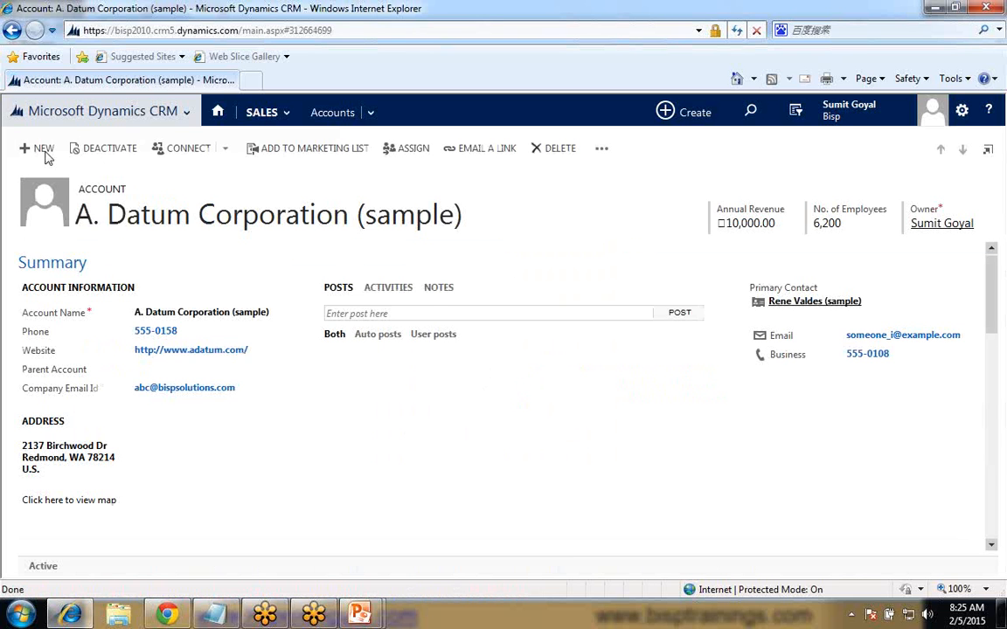
{"action": "left_click", "coordinate": [103, 112]}
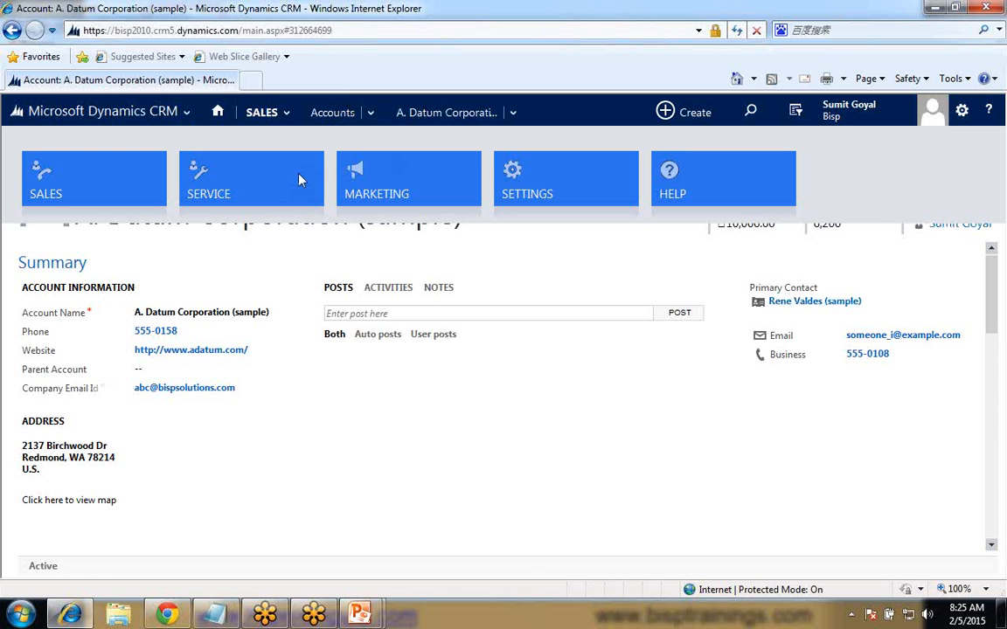
{"action": "left_click", "coordinate": [330, 120]}
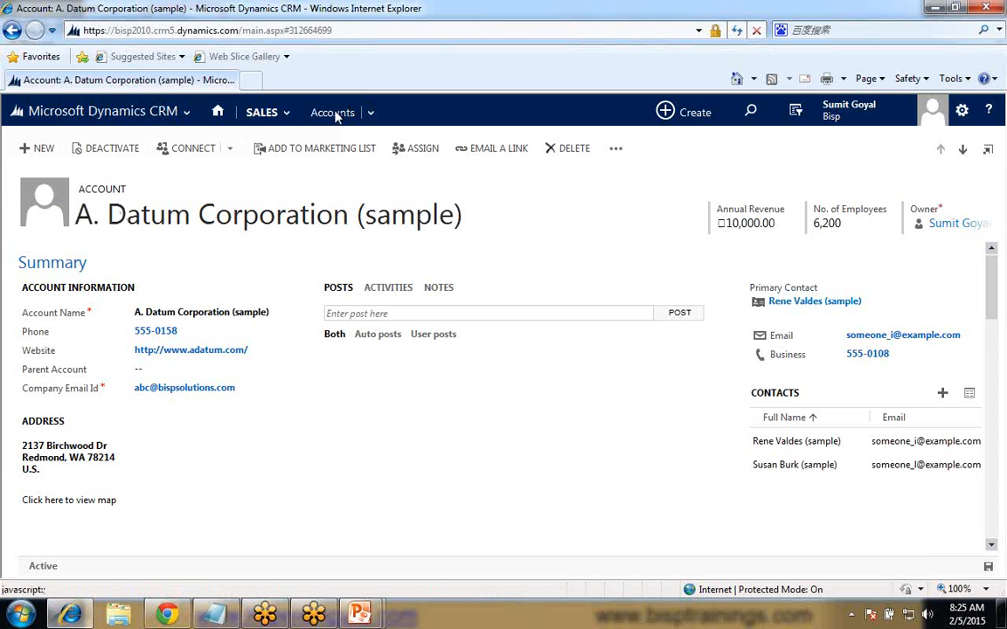
{"action": "left_click", "coordinate": [333, 114]}
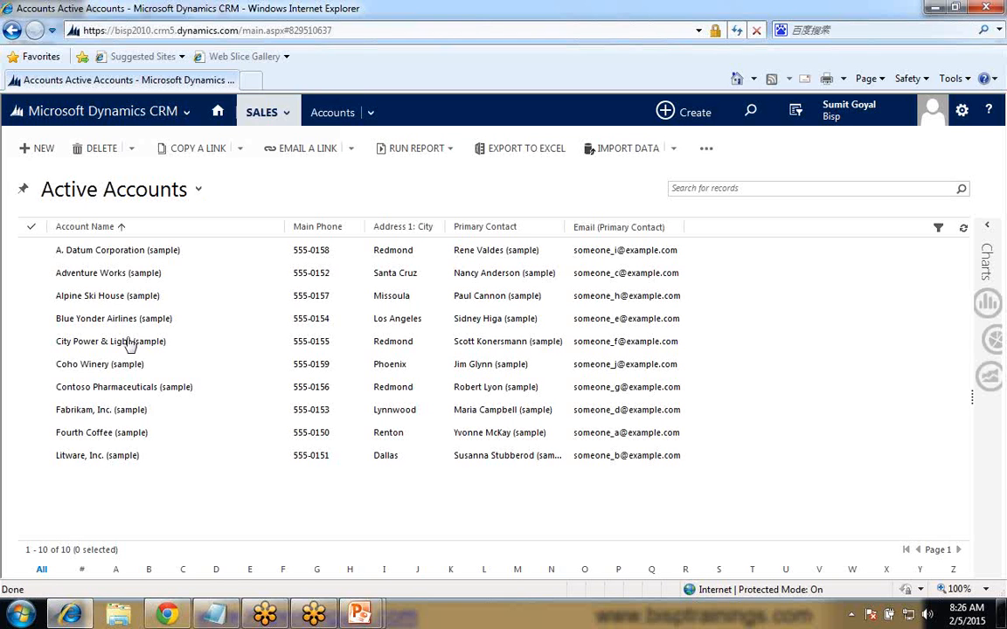
- Look over the available system and personal account views, and switch to the PowerPoint slide show at the Requirement slide
{"action": "left_click", "coordinate": [198, 189]}
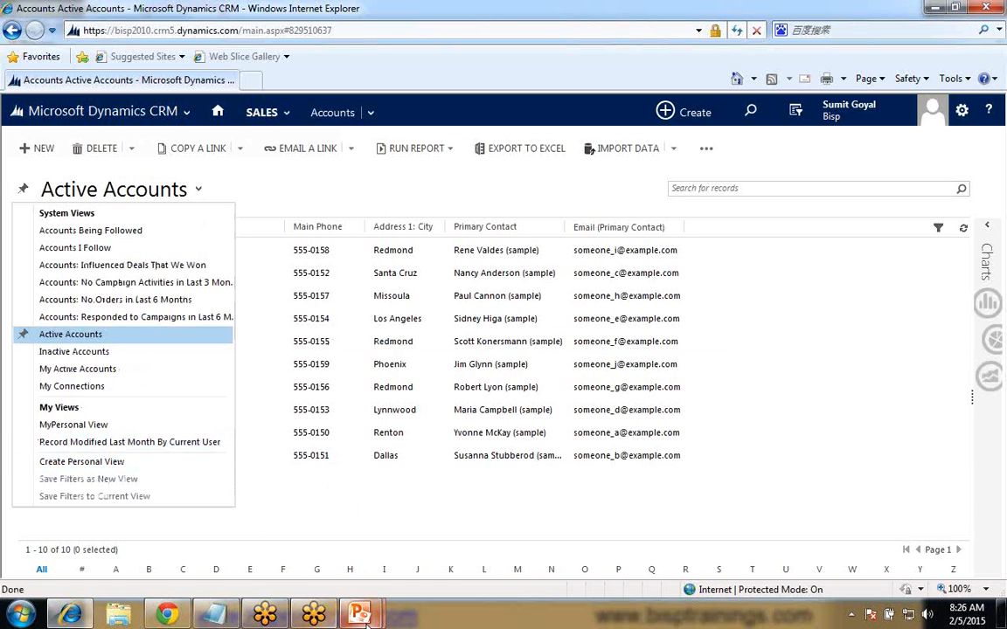
{"action": "mouse_move", "coordinate": [367, 617]}
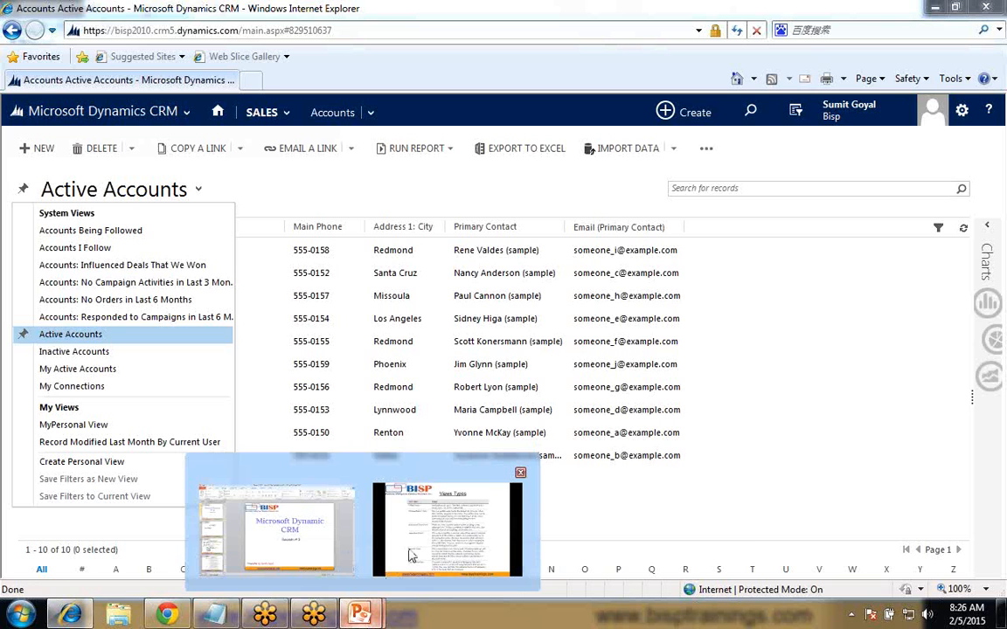
{"action": "left_click", "coordinate": [411, 556]}
{"action": "key", "text": "Right"}
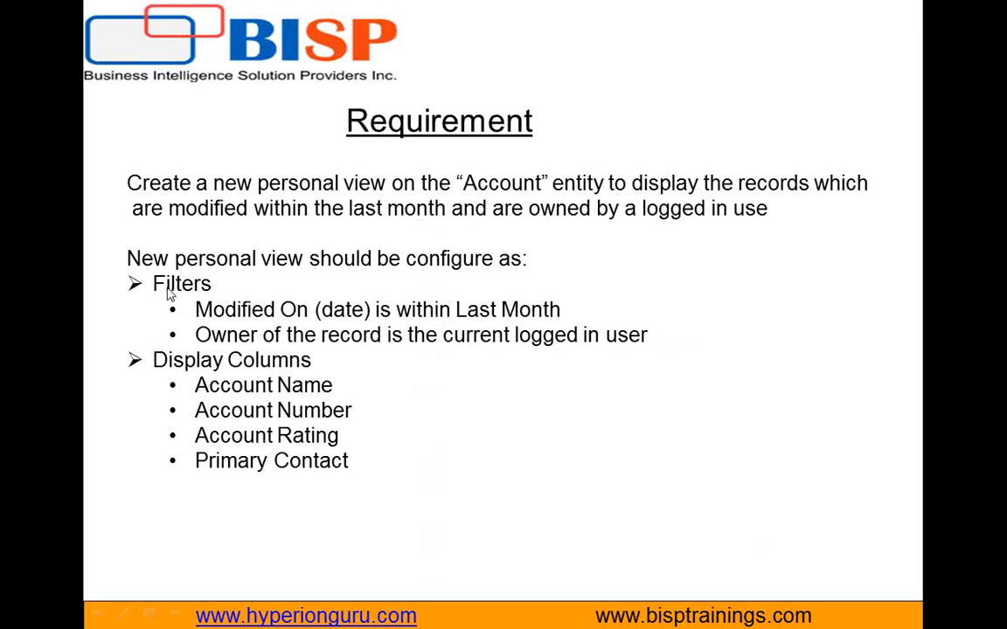
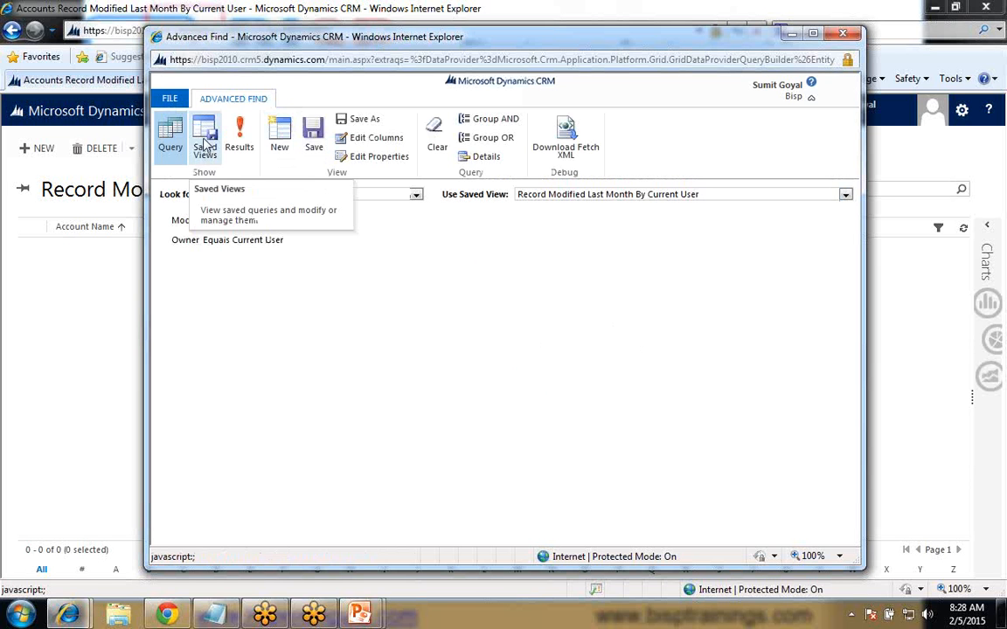
- Open the list of saved account views in the Advanced Find window
{"action": "left_click", "coordinate": [206, 147]}
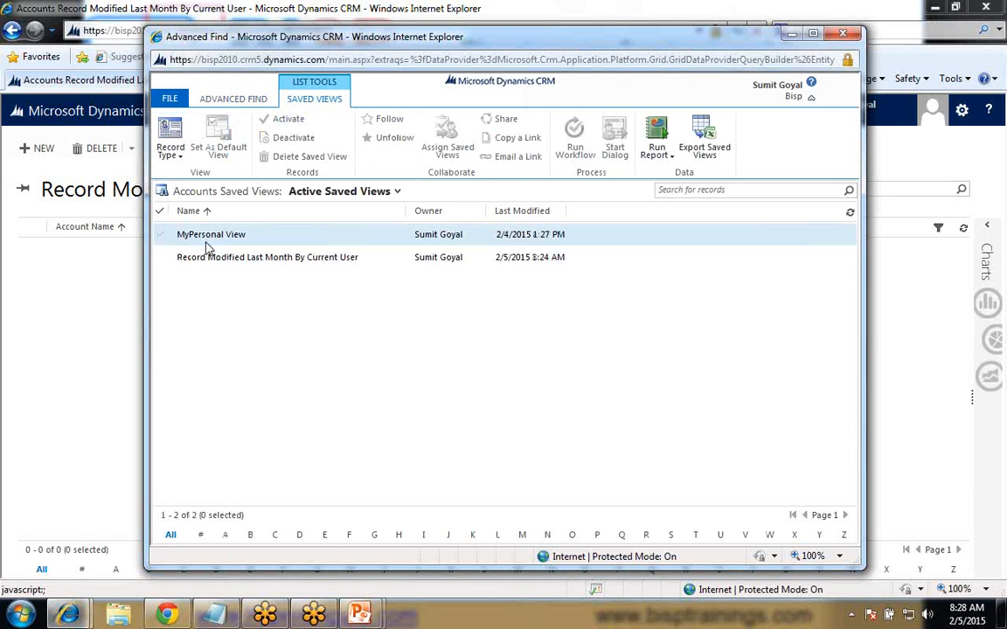
{"action": "left_click", "coordinate": [161, 239]}
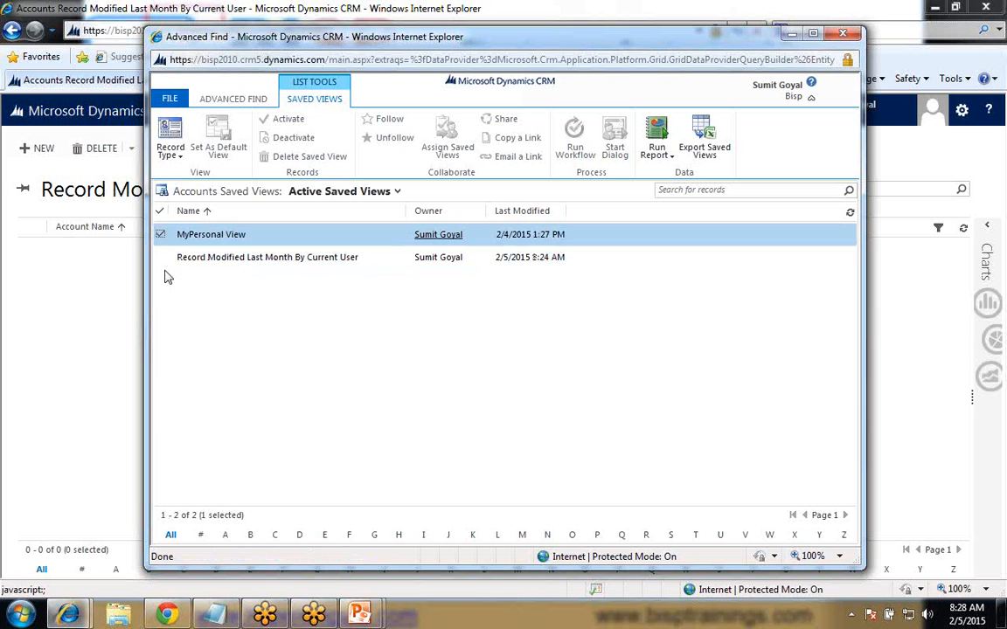
{"action": "left_click", "coordinate": [160, 260]}
{"action": "left_click", "coordinate": [159, 258]}
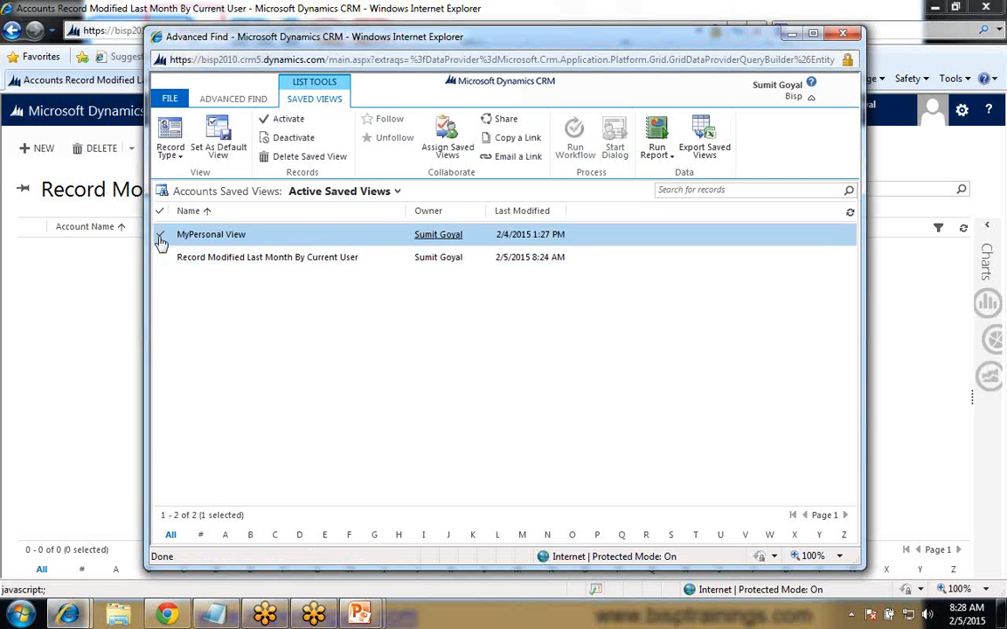
{"action": "left_click", "coordinate": [161, 238]}
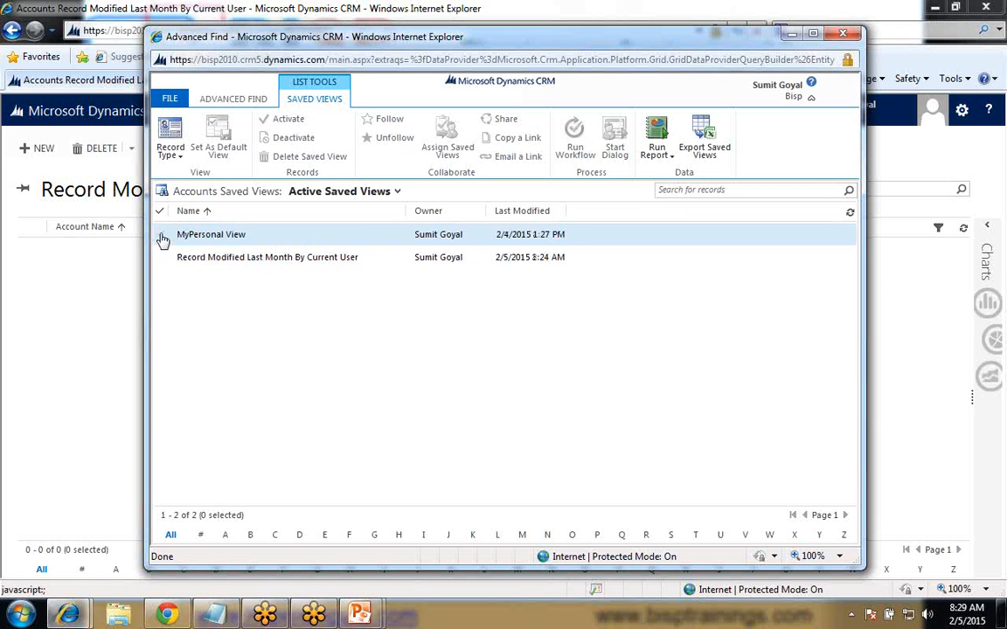
- Assign the saved view MyPersonal View to another user picked from the user and team lookup
{"action": "left_click", "coordinate": [161, 236]}
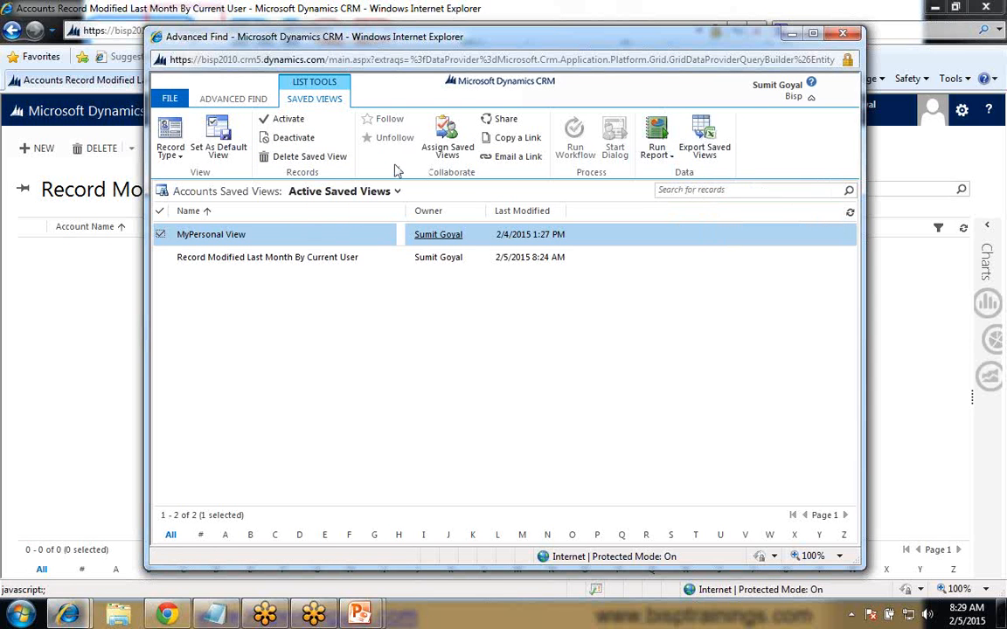
{"action": "left_click", "coordinate": [444, 150]}
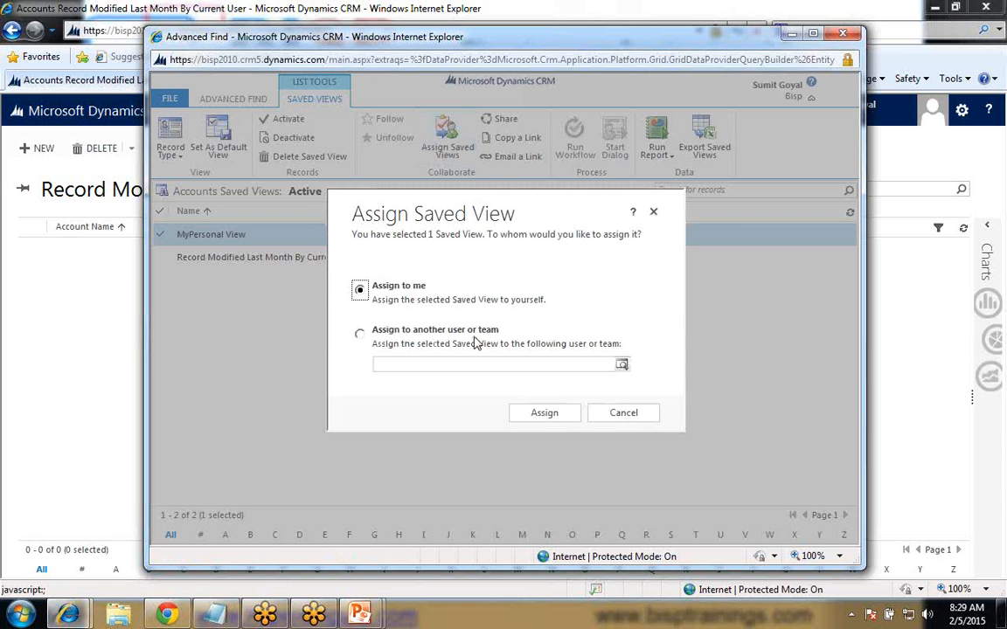
{"action": "left_click", "coordinate": [360, 339]}
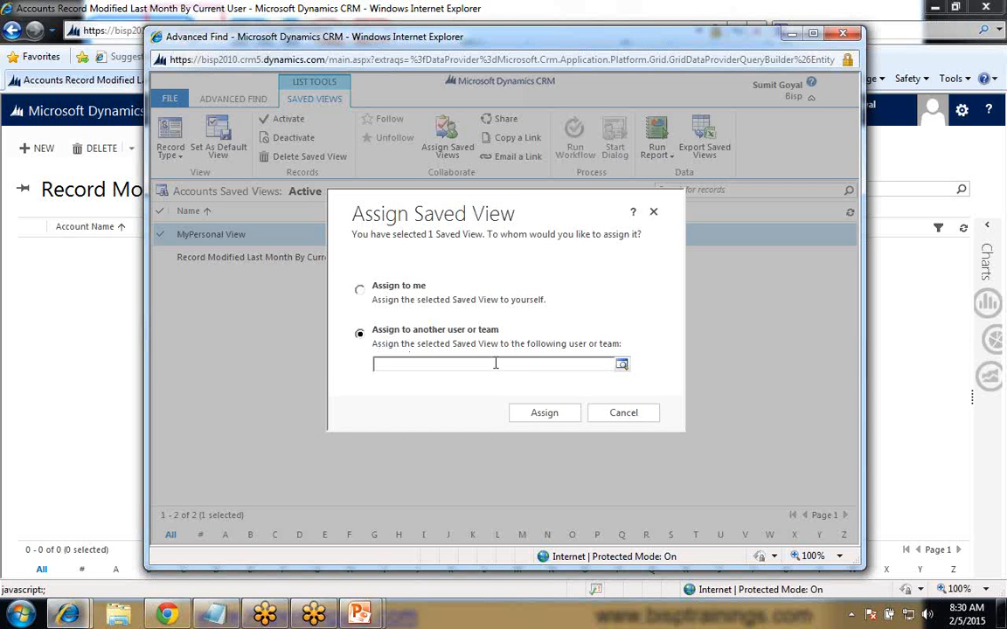
{"action": "left_click", "coordinate": [622, 369]}
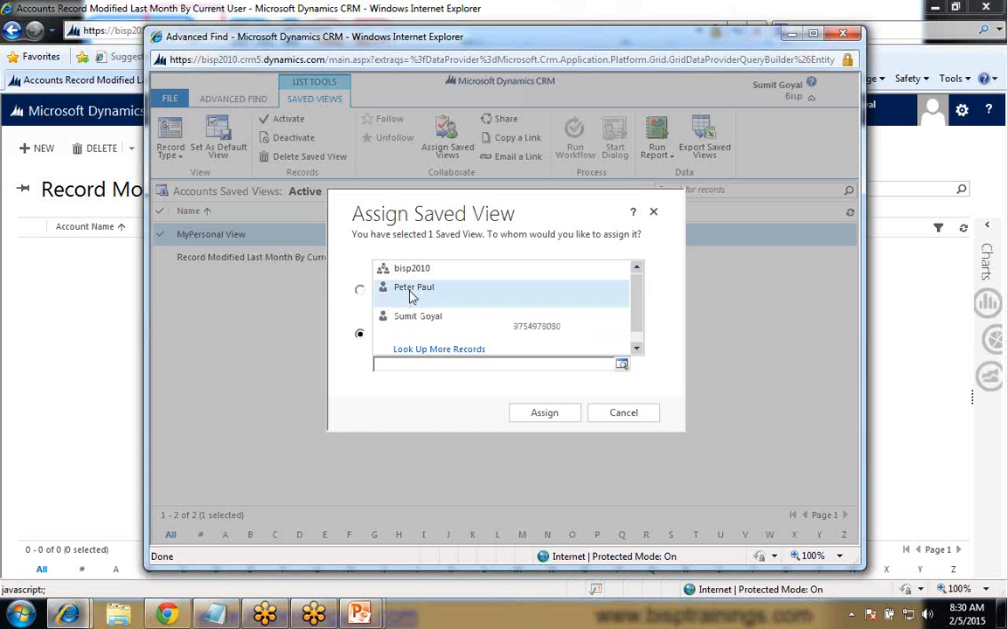
{"action": "left_click", "coordinate": [412, 296]}
{"action": "left_click", "coordinate": [542, 416]}
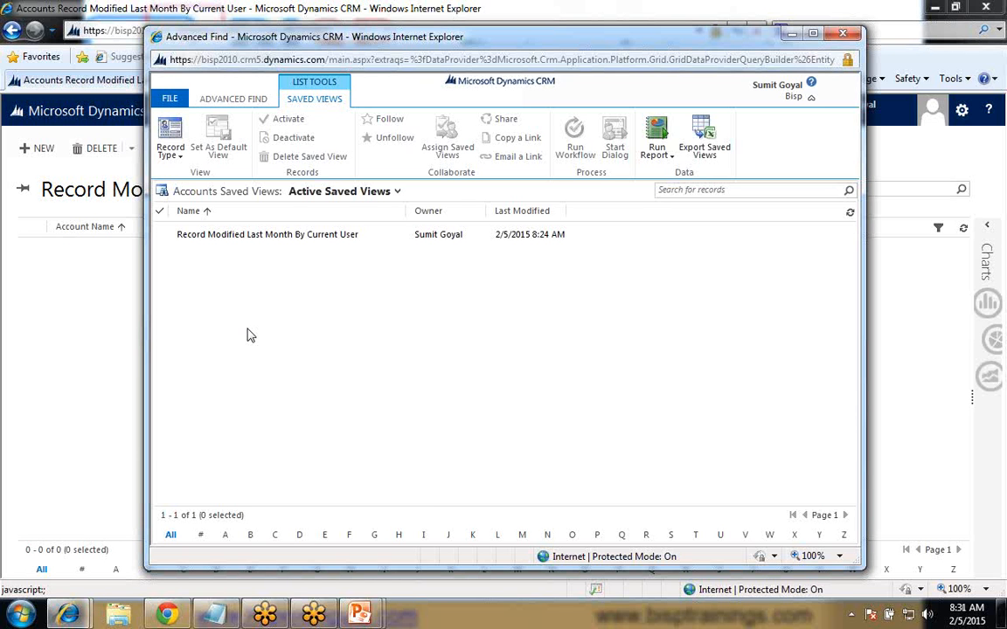
- Return to the accounts page, reload it, and check which personal views are listed under My Views
{"action": "left_click", "coordinate": [93, 338]}
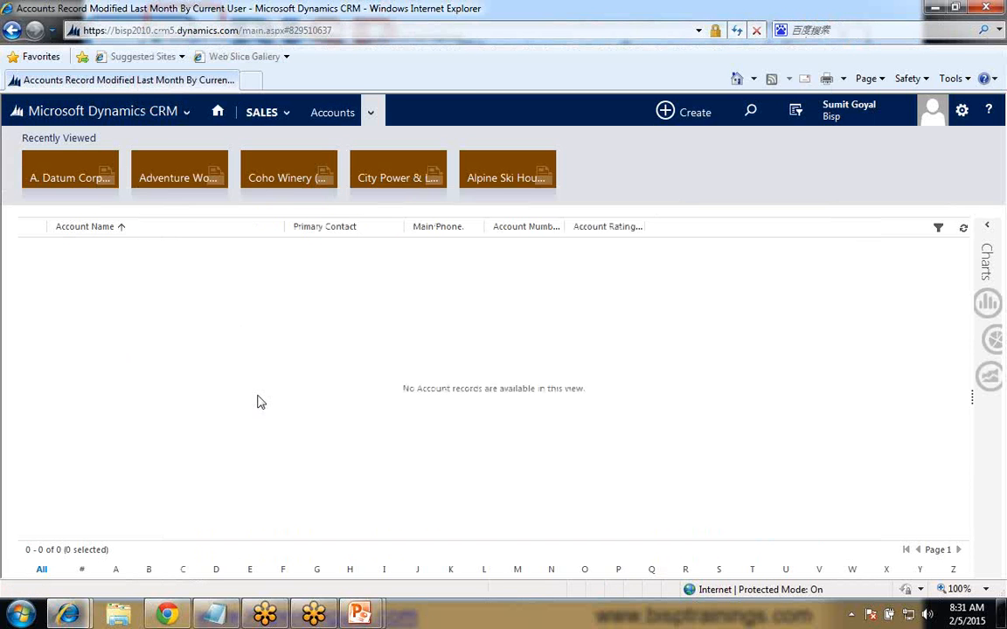
{"action": "key", "text": "F5"}
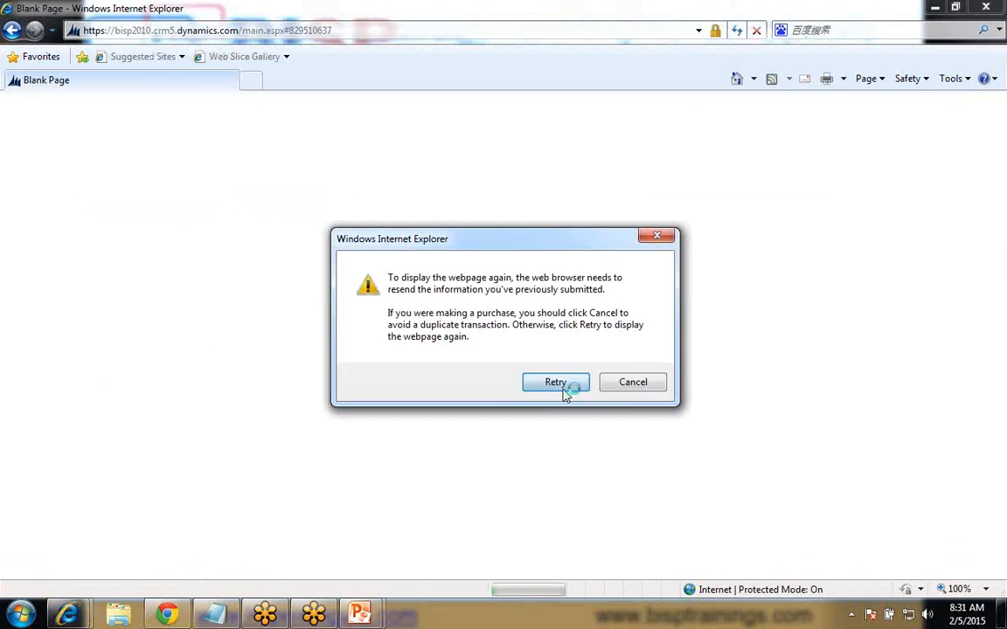
{"action": "left_click", "coordinate": [556, 384]}
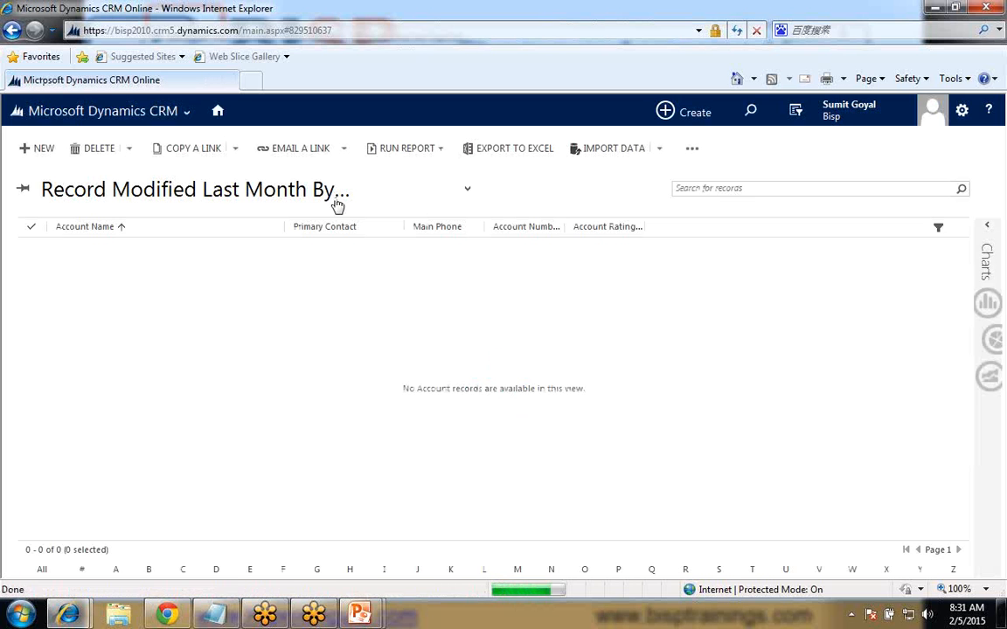
{"action": "left_click", "coordinate": [469, 193]}
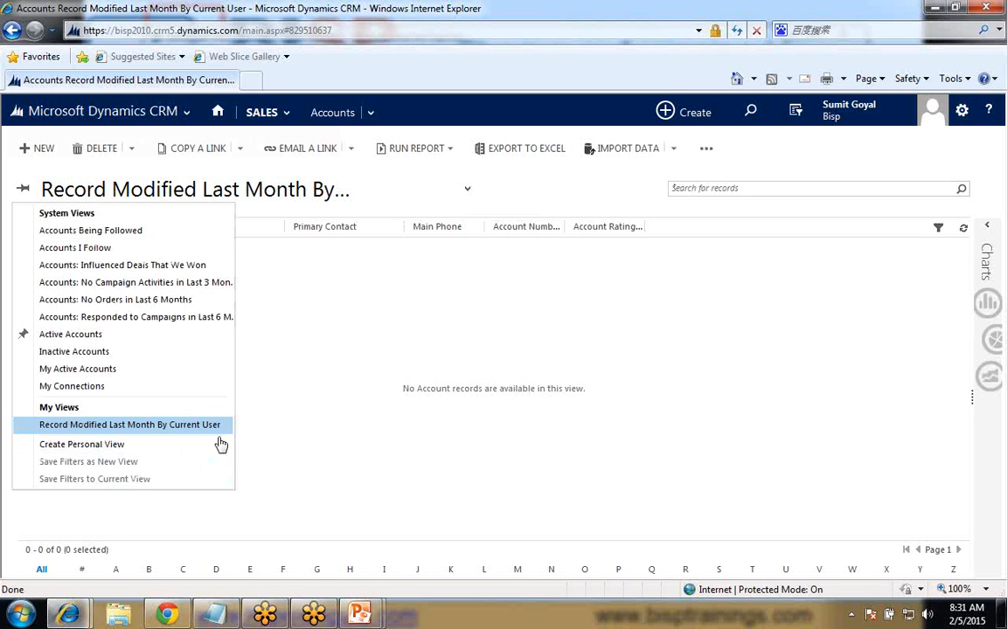
- Switch back to the Advanced Find window and open the sharing settings of the Record Modified Last Month By Current User view
{"action": "left_click", "coordinate": [70, 615]}
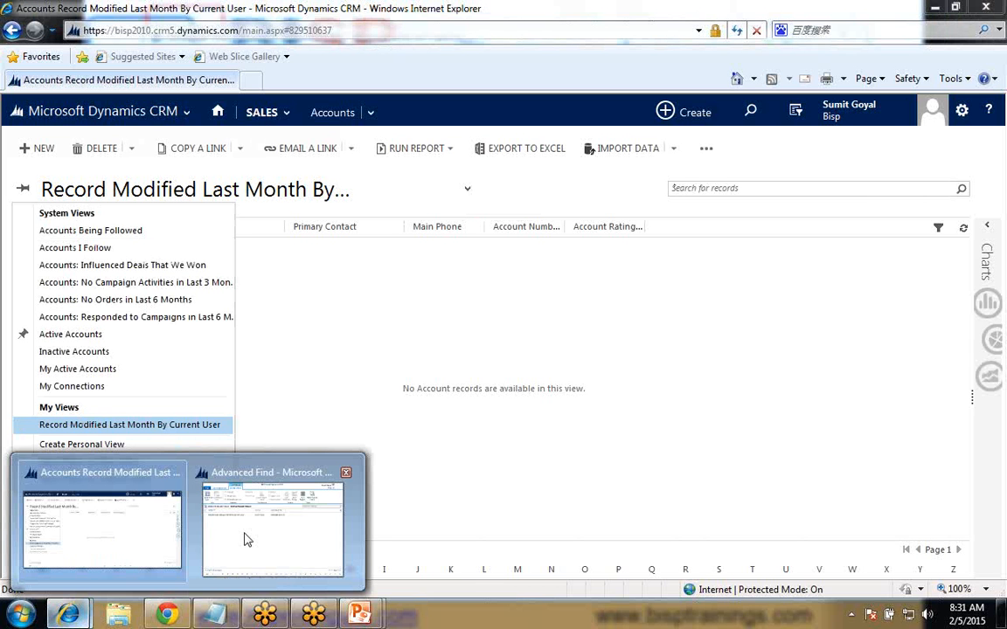
{"action": "left_click", "coordinate": [246, 540]}
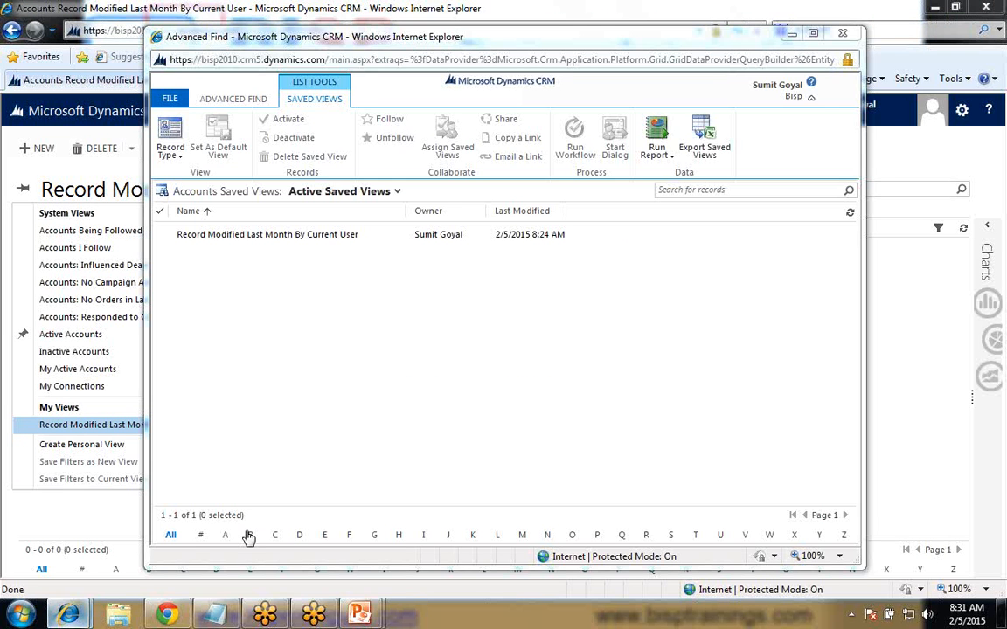
{"action": "left_click", "coordinate": [385, 234]}
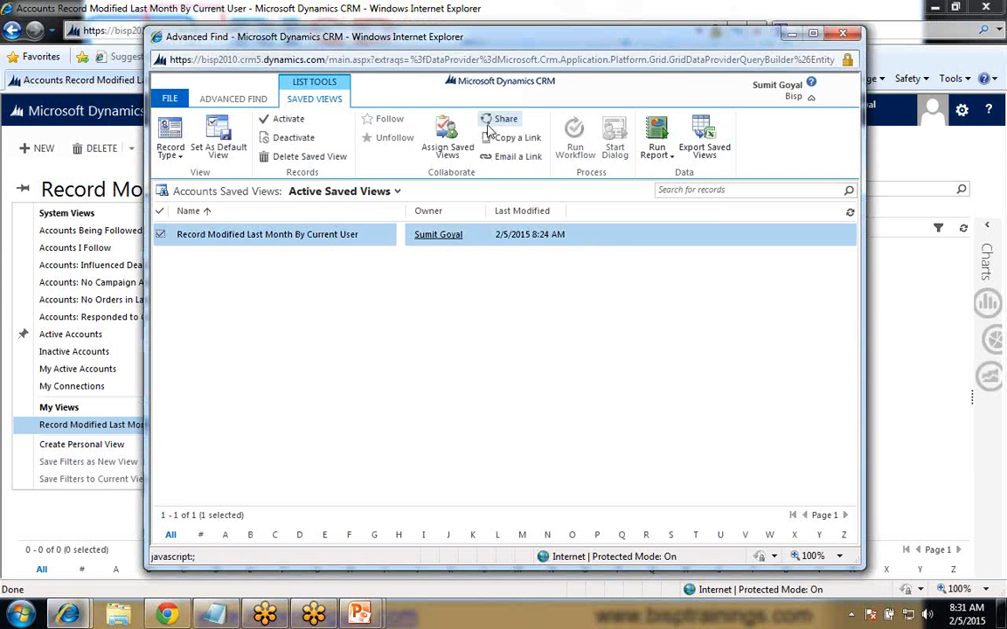
{"action": "left_click", "coordinate": [488, 127]}
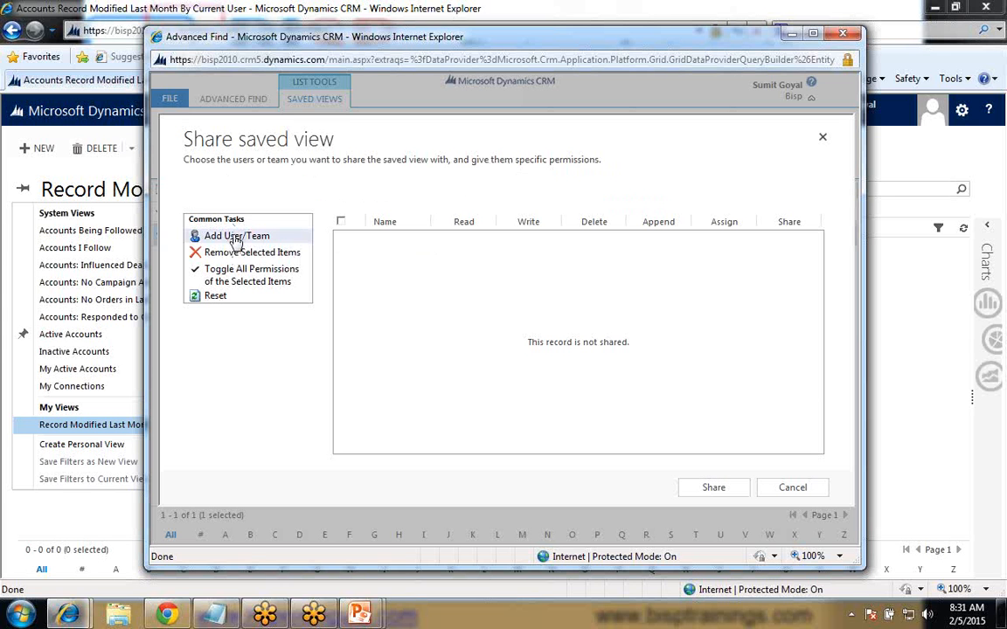
- Look up records of type User and add both listed users to the view's sharing list
{"action": "left_click", "coordinate": [236, 238]}
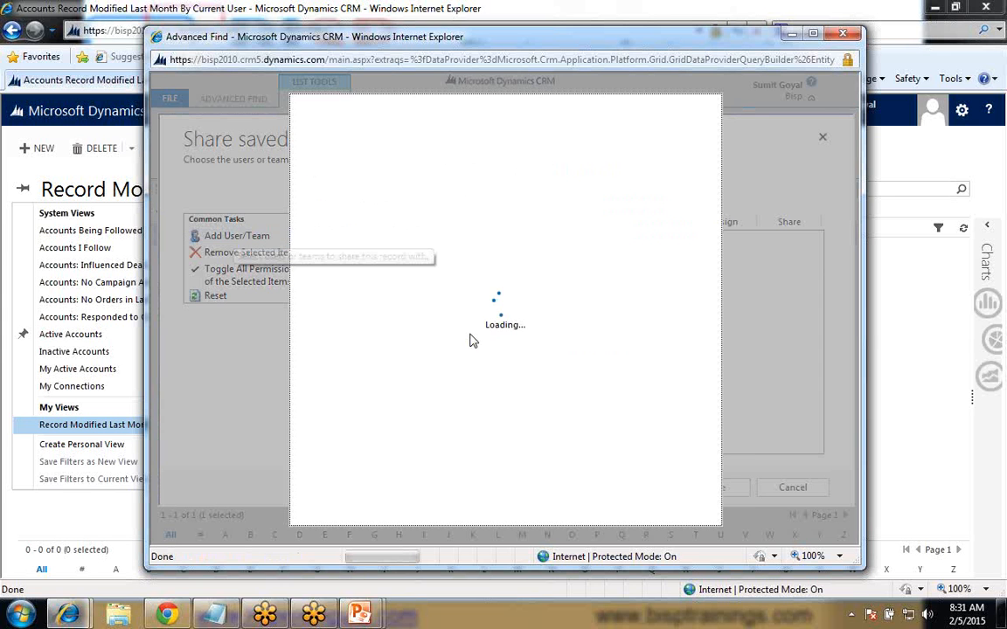
{"action": "left_click", "coordinate": [509, 176]}
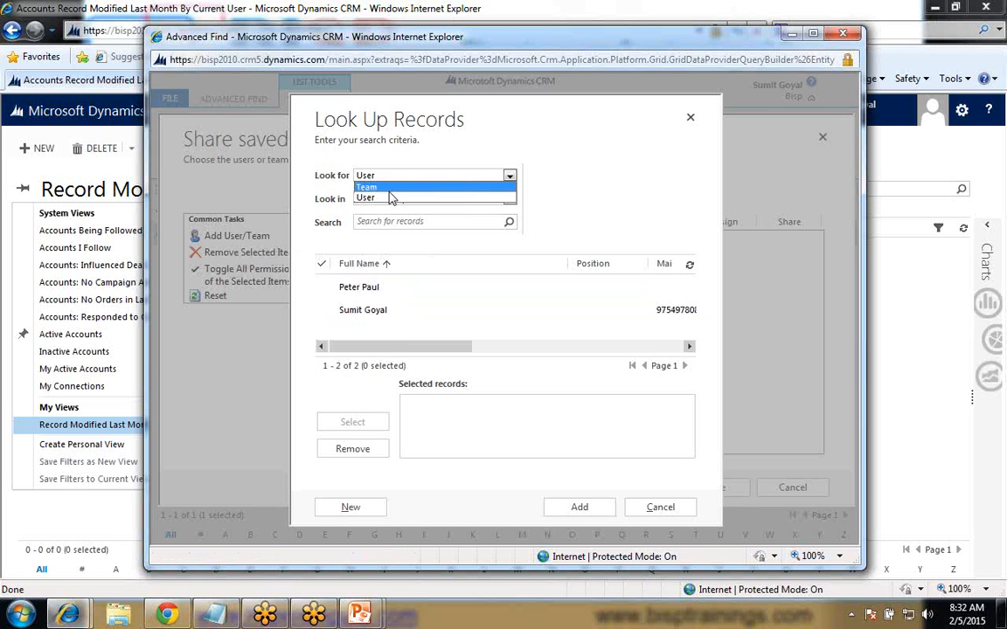
{"action": "left_click", "coordinate": [391, 199]}
{"action": "left_click", "coordinate": [388, 177]}
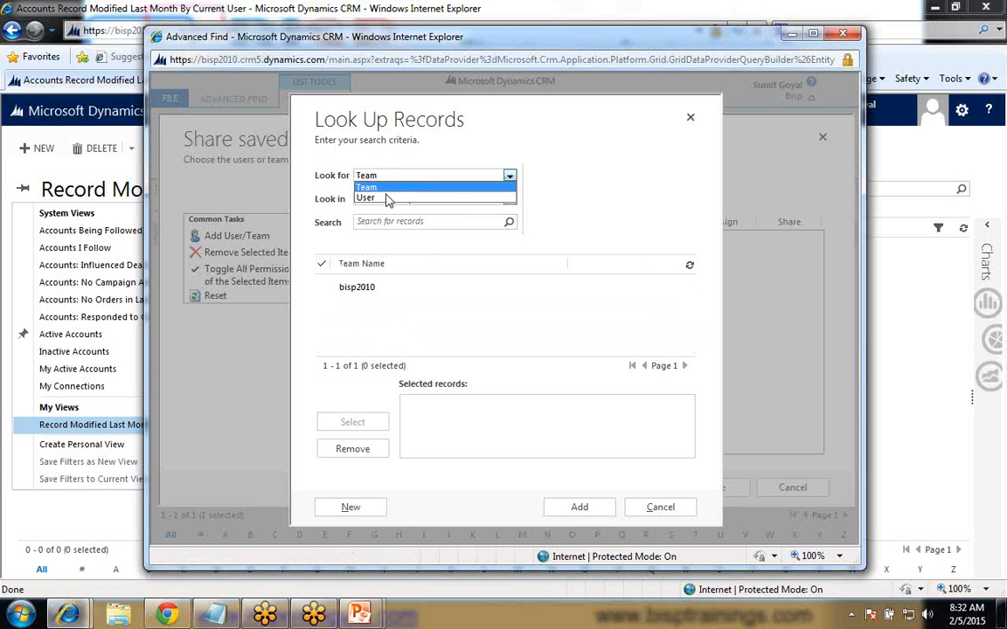
{"action": "left_click", "coordinate": [375, 198]}
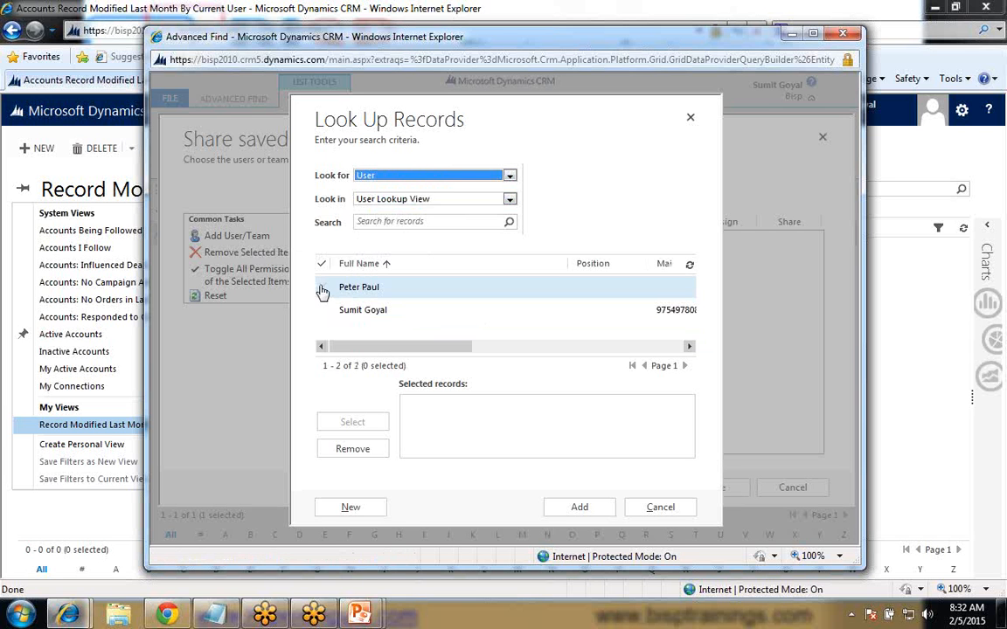
{"action": "left_click", "coordinate": [322, 291]}
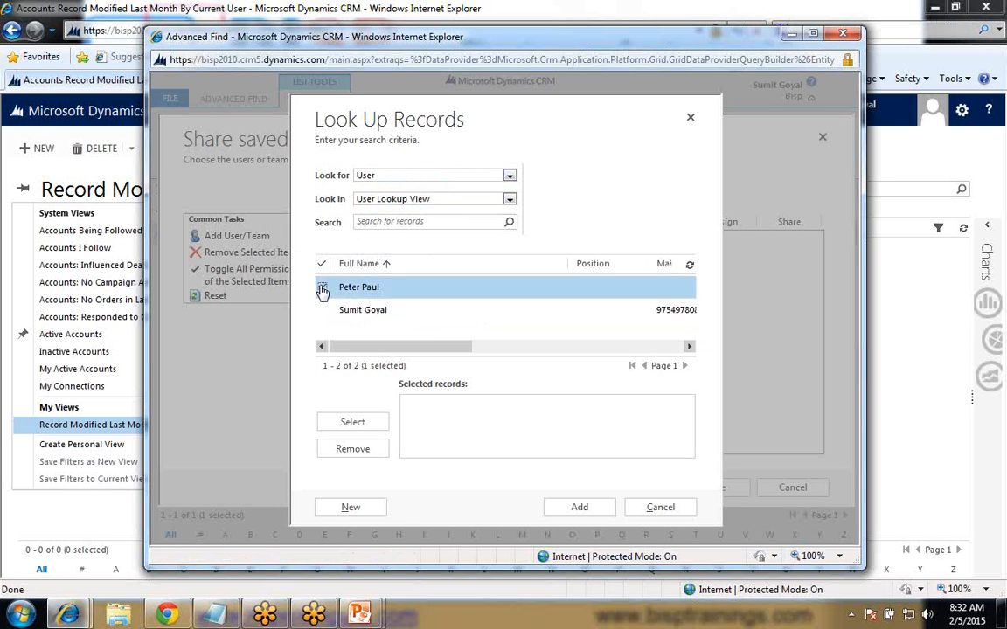
{"action": "left_click", "coordinate": [347, 423]}
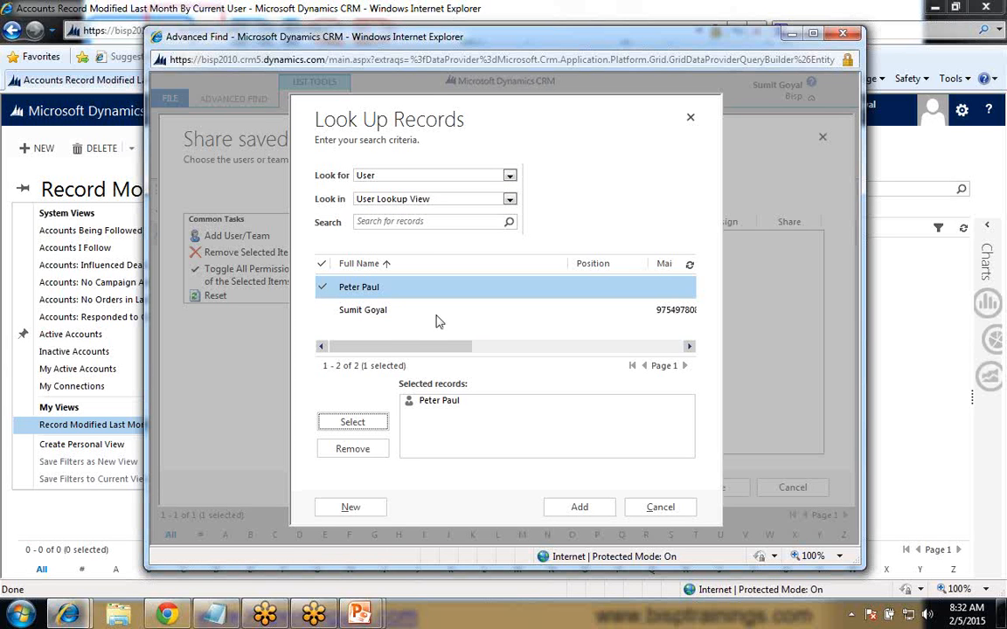
{"action": "left_click", "coordinate": [322, 310]}
{"action": "left_click", "coordinate": [353, 420]}
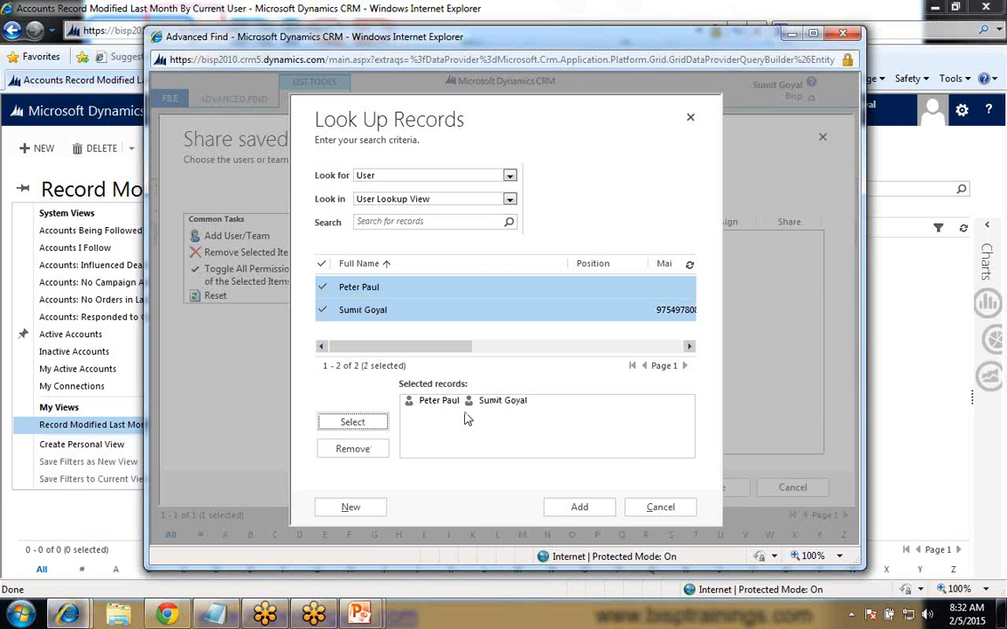
{"action": "left_click", "coordinate": [578, 507]}
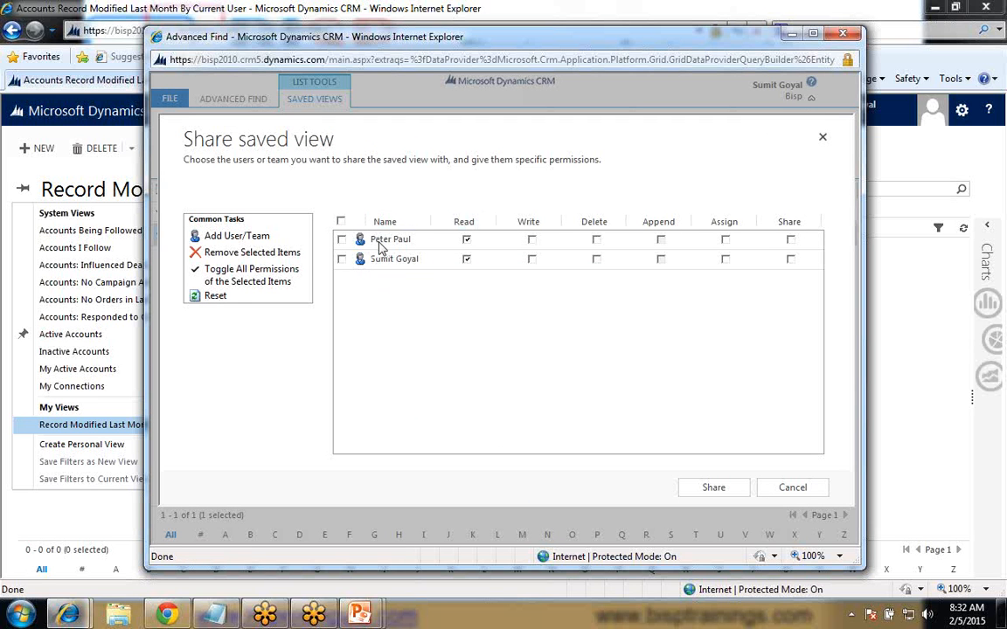
- Adjust the second listed user's Read, Write, Delete, Assign and Share permissions, and share the saved view
{"action": "left_click", "coordinate": [466, 257]}
{"action": "left_click", "coordinate": [531, 258]}
{"action": "left_click", "coordinate": [596, 259]}
{"action": "left_click", "coordinate": [725, 261]}
{"action": "left_click", "coordinate": [790, 260]}
{"action": "left_click", "coordinate": [697, 490]}
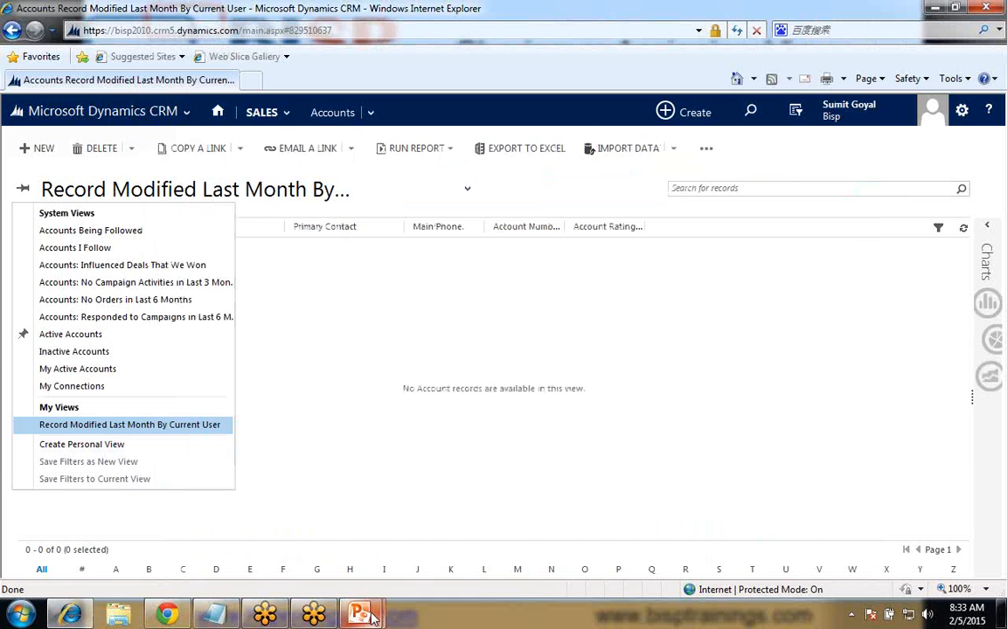
- Switch to the running PowerPoint slide show to continue with the Email Template and Mail Merge slide
{"action": "mouse_move", "coordinate": [372, 617]}
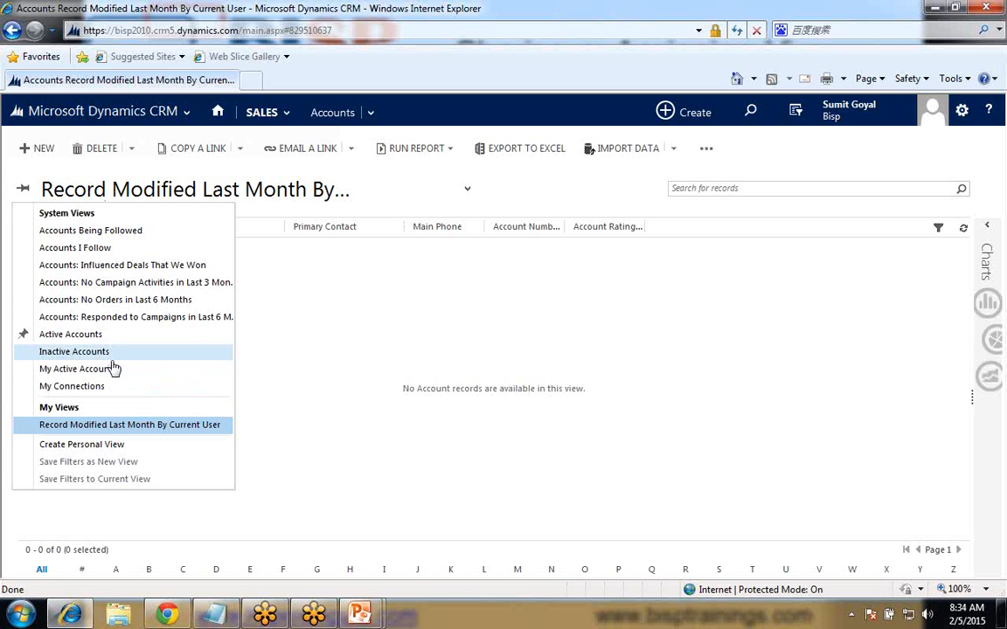
{"action": "left_click", "coordinate": [371, 617]}
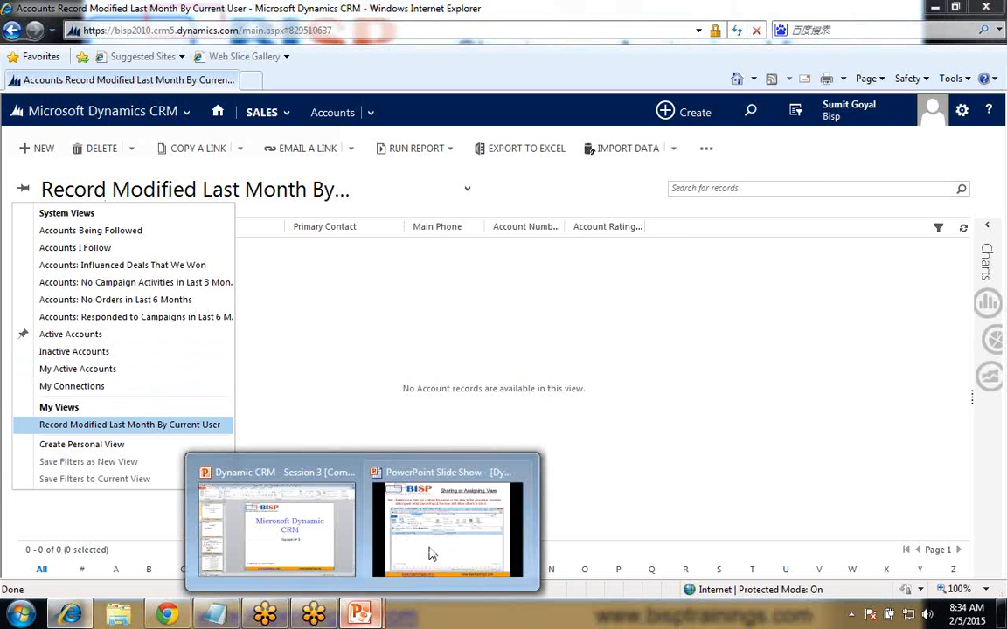
{"action": "left_click", "coordinate": [429, 554]}
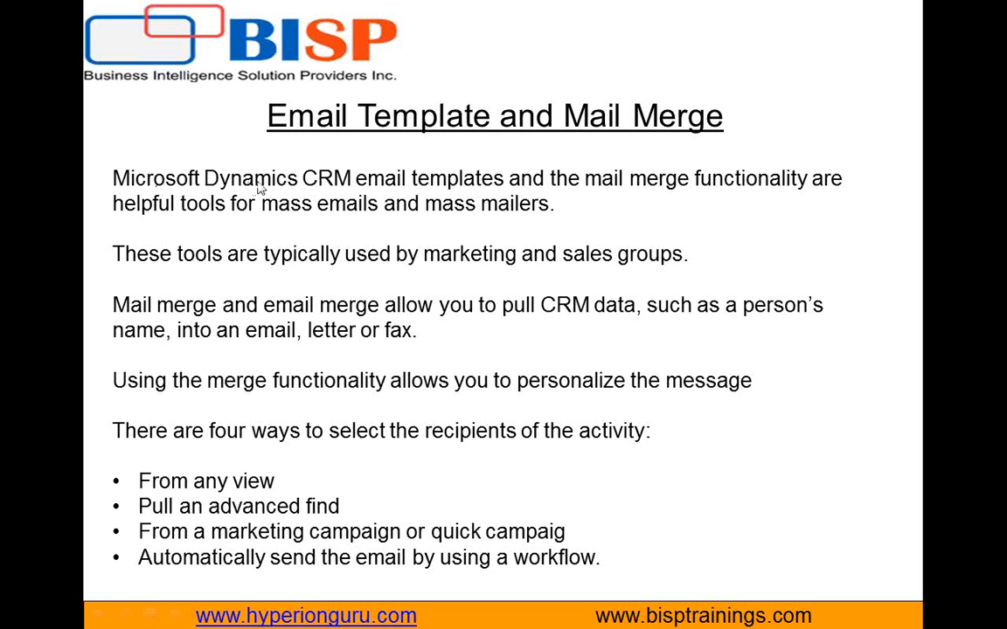
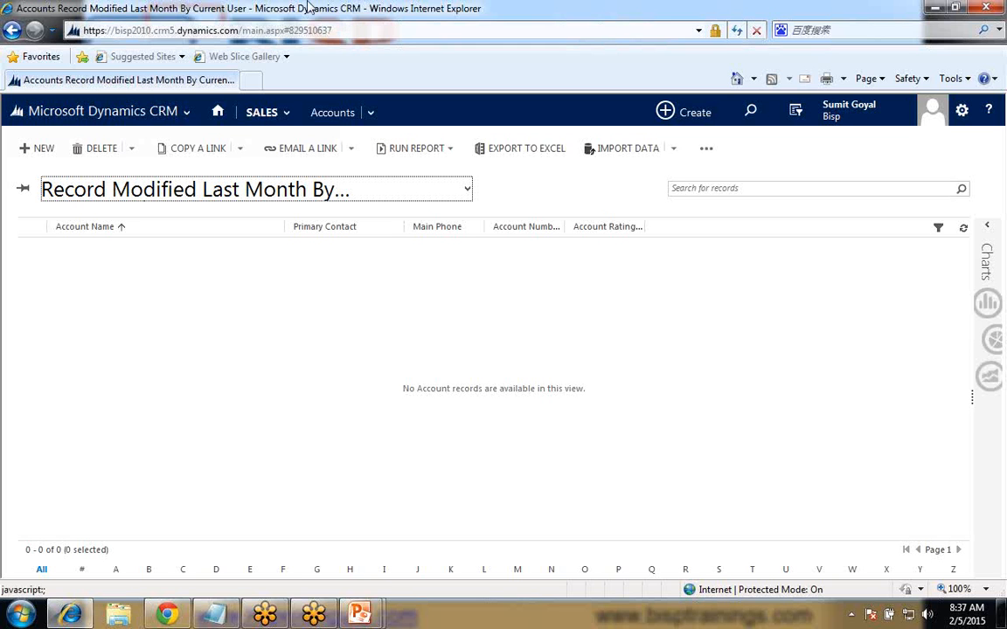
- Open the personal options' email templates and delete the existing Contact Reconnect template
{"action": "left_click", "coordinate": [961, 113]}
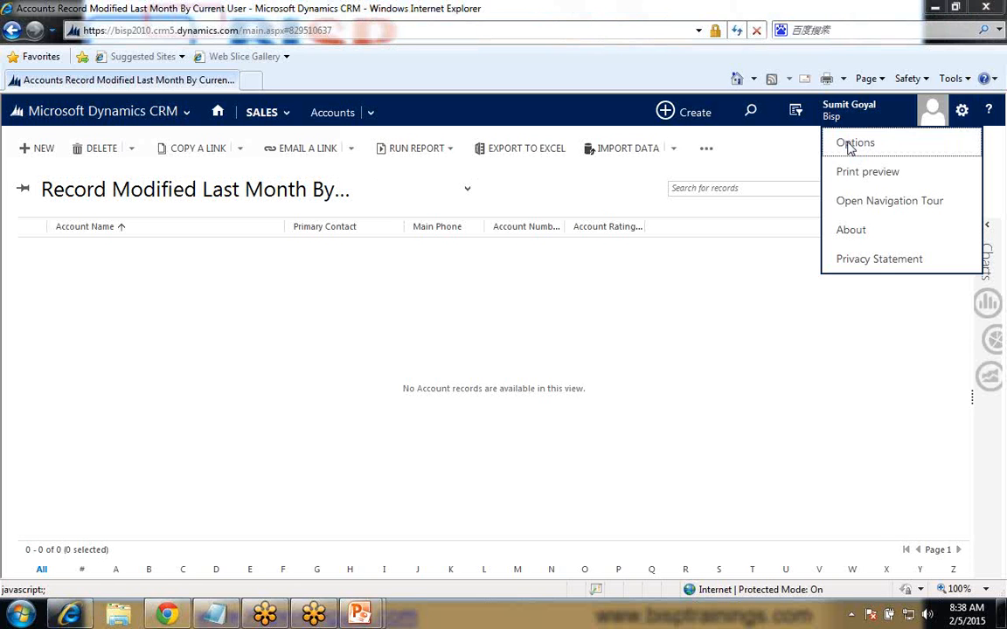
{"action": "left_click", "coordinate": [849, 145]}
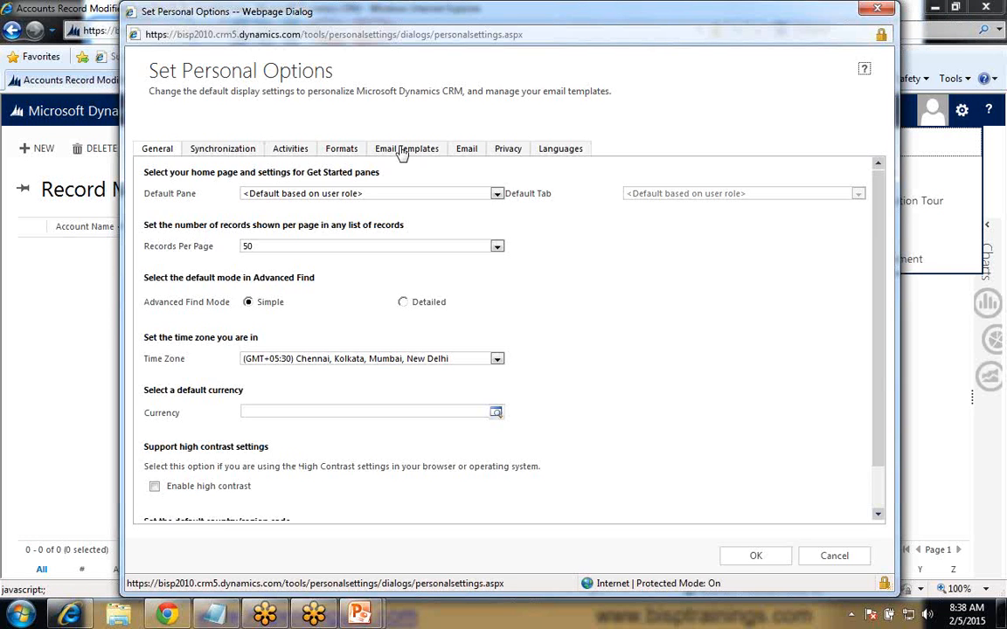
{"action": "left_click", "coordinate": [402, 150]}
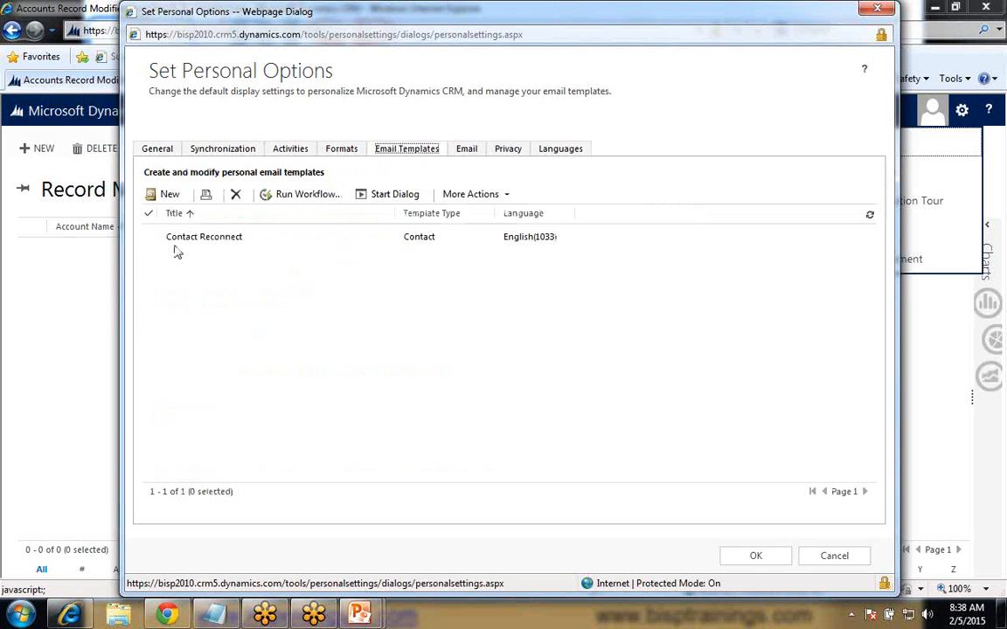
{"action": "left_click", "coordinate": [148, 237]}
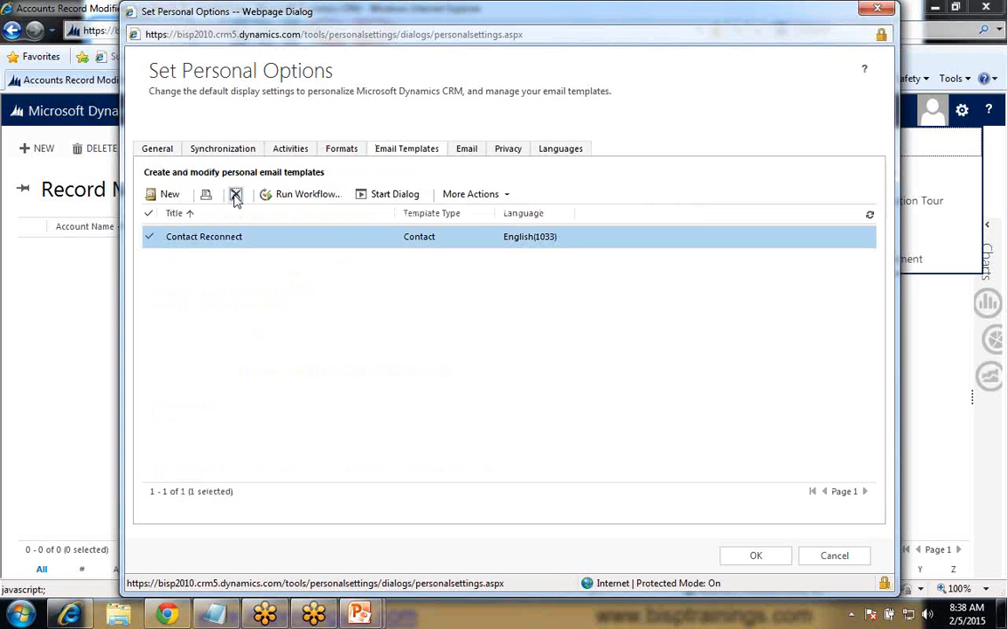
{"action": "left_click", "coordinate": [235, 196]}
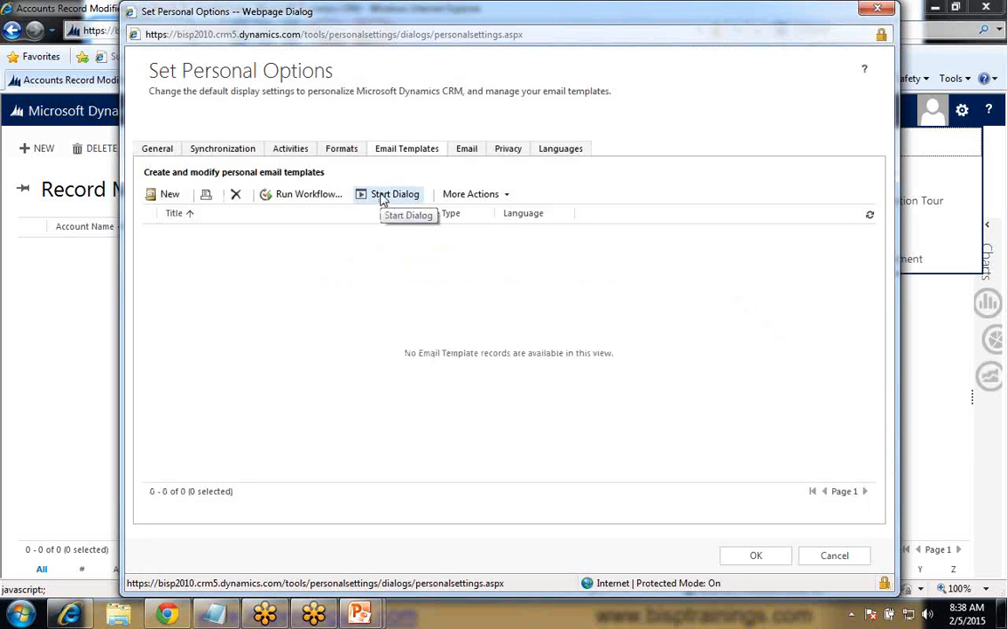
{"action": "left_click", "coordinate": [168, 198]}
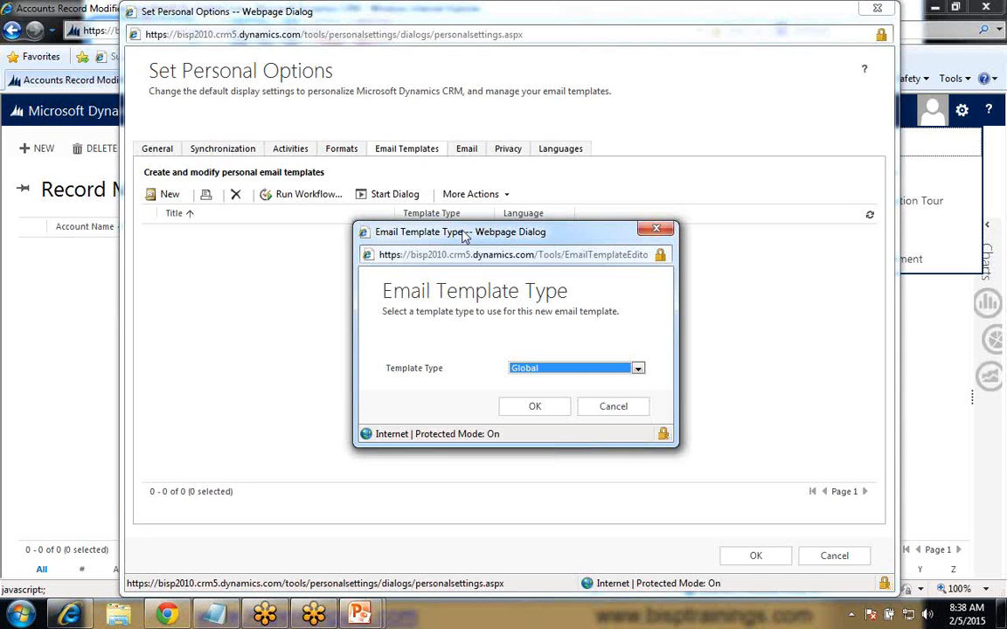
{"action": "left_click_drag", "start_coordinate": [464, 233], "coordinate": [466, 197]}
{"action": "left_click", "coordinate": [525, 334]}
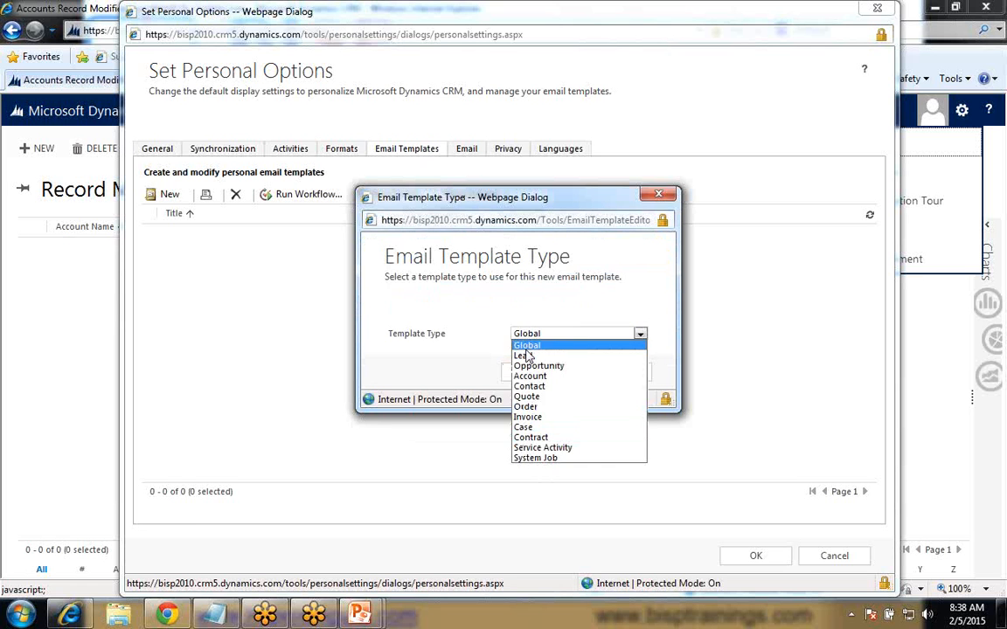
{"action": "left_click", "coordinate": [440, 349]}
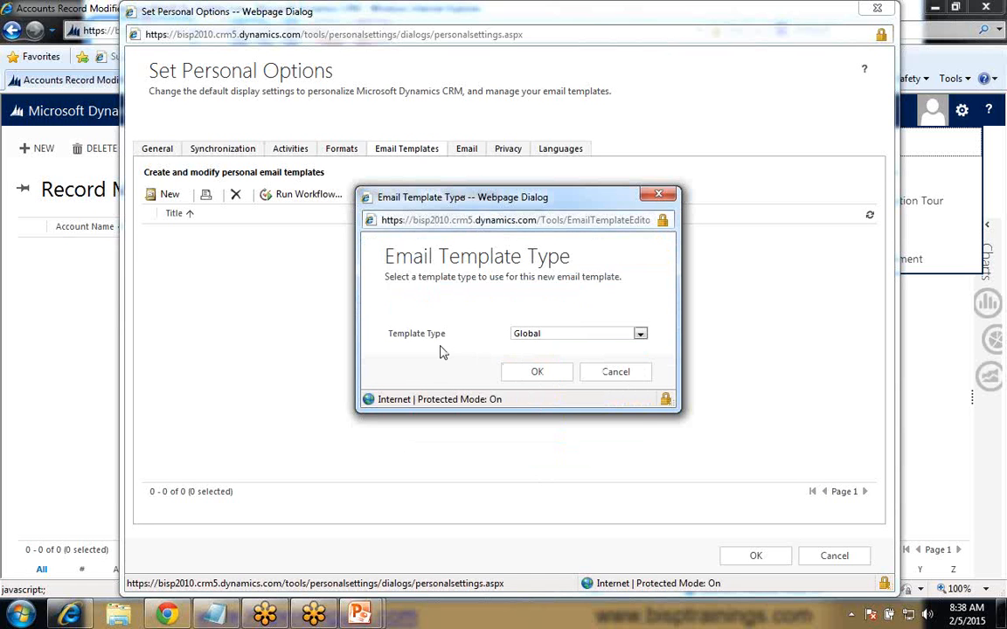
{"action": "left_click", "coordinate": [559, 336]}
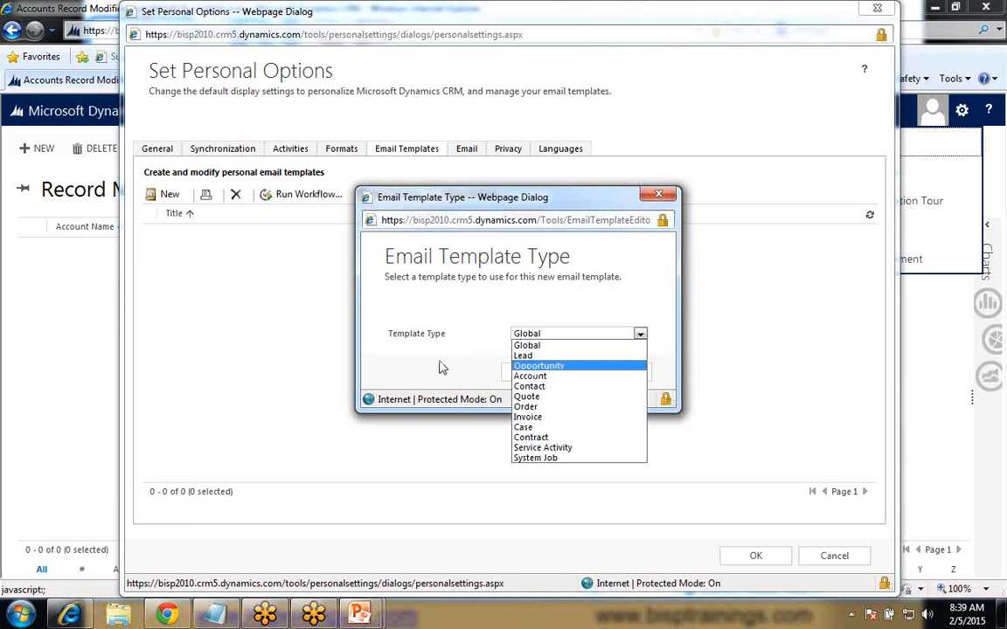
{"action": "left_click", "coordinate": [537, 377]}
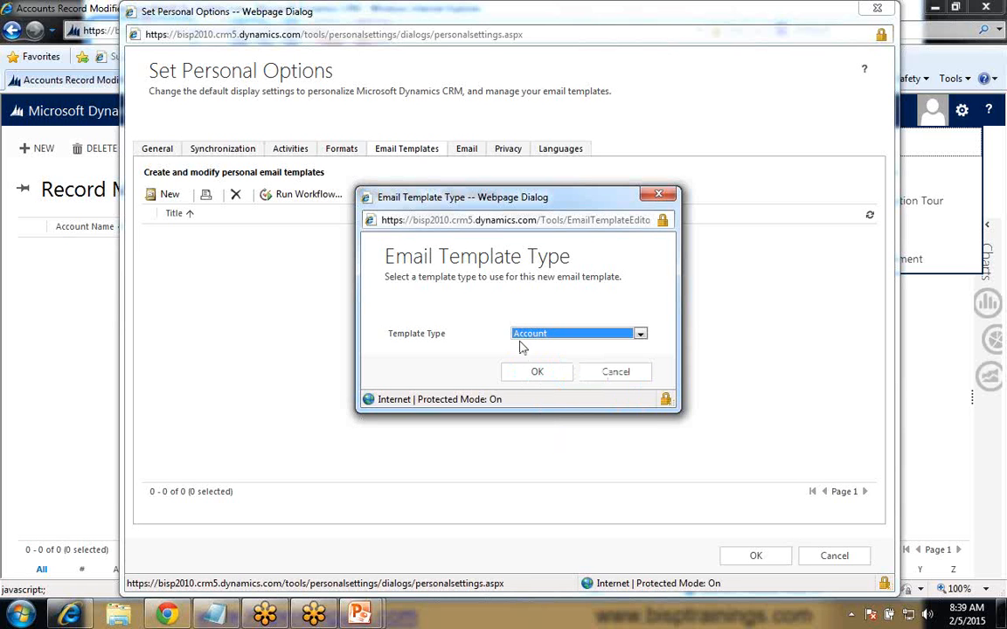
{"action": "left_click", "coordinate": [535, 375]}
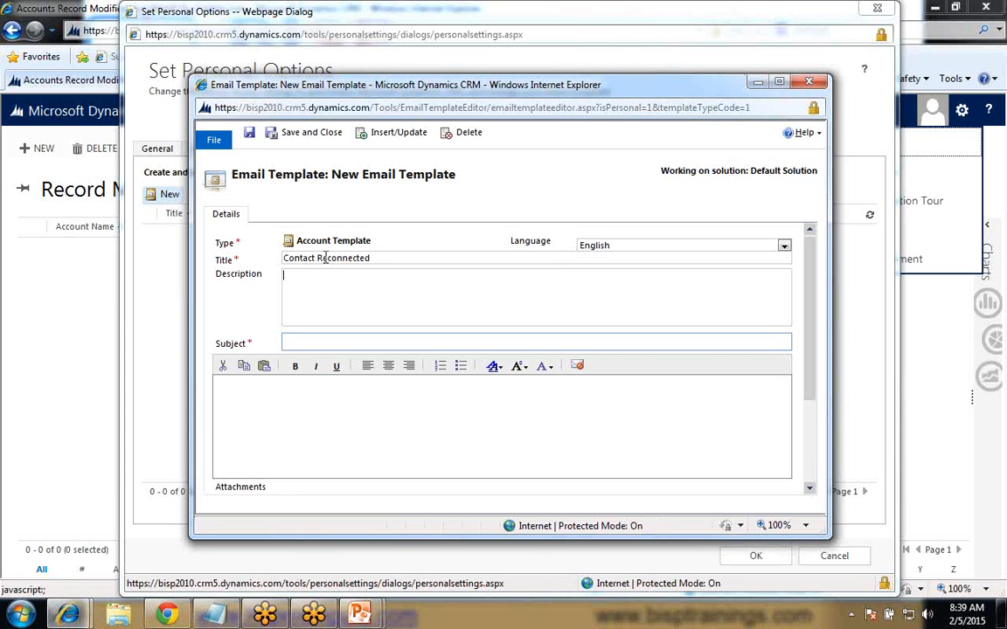
{"action": "left_click", "coordinate": [808, 82]}
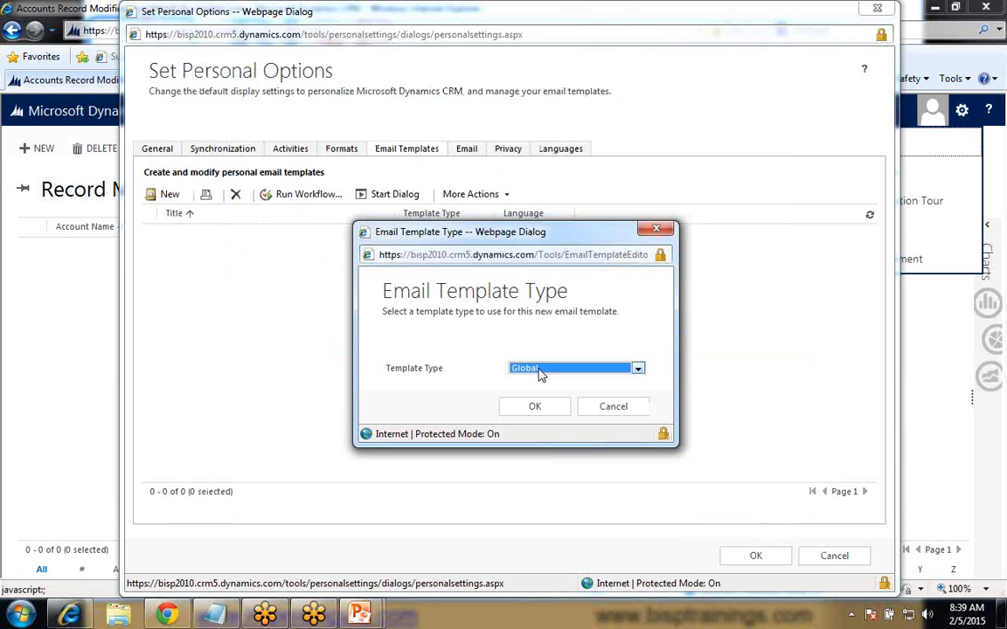
- Create a new English email template of type Contact and title it "Contact Reconnected"
{"action": "left_click", "coordinate": [534, 407]}
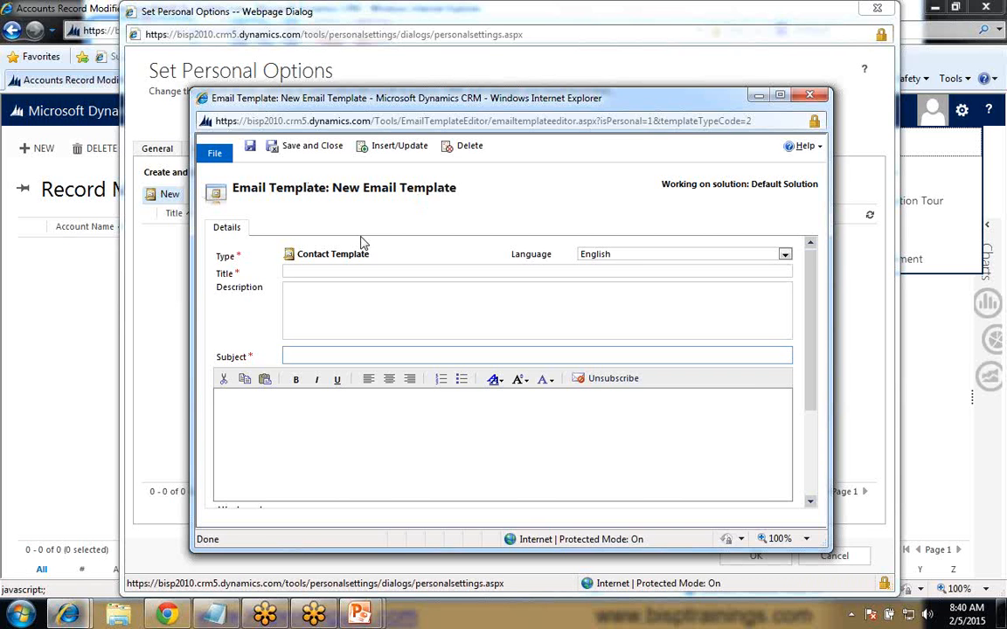
{"action": "left_click", "coordinate": [378, 271]}
{"action": "type", "text": "Contact Reconnected"}
- Set the template's subject to "Haven't Heard from you" and start the body with "Dear"
{"action": "left_click", "coordinate": [344, 322]}
{"action": "left_click", "coordinate": [315, 359]}
{"action": "type", "text": "W"}
{"action": "key", "text": "BackSpace"}
{"action": "type", "text": "Haven't reard from you"}
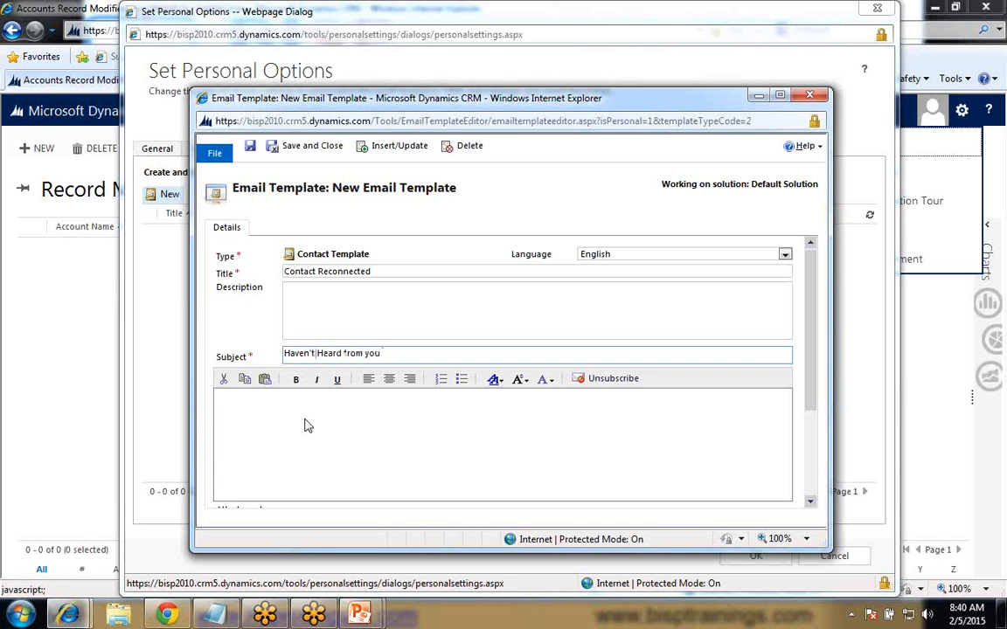
{"action": "left_click", "coordinate": [266, 422]}
{"action": "type", "text": "Dear"}
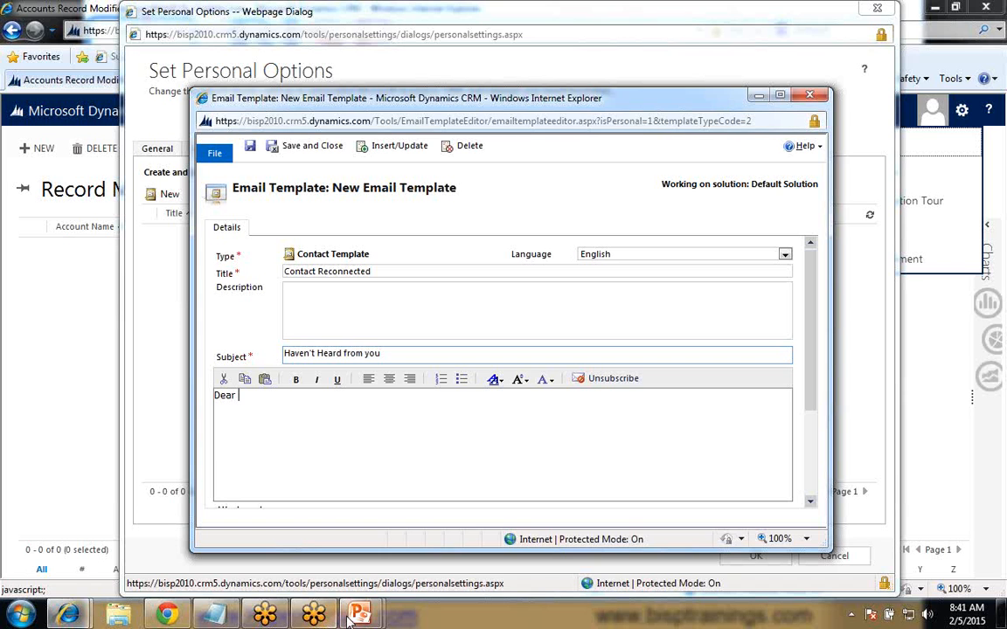
- Switch to the running PowerPoint slide show to check the email template slide
{"action": "mouse_move", "coordinate": [350, 617]}
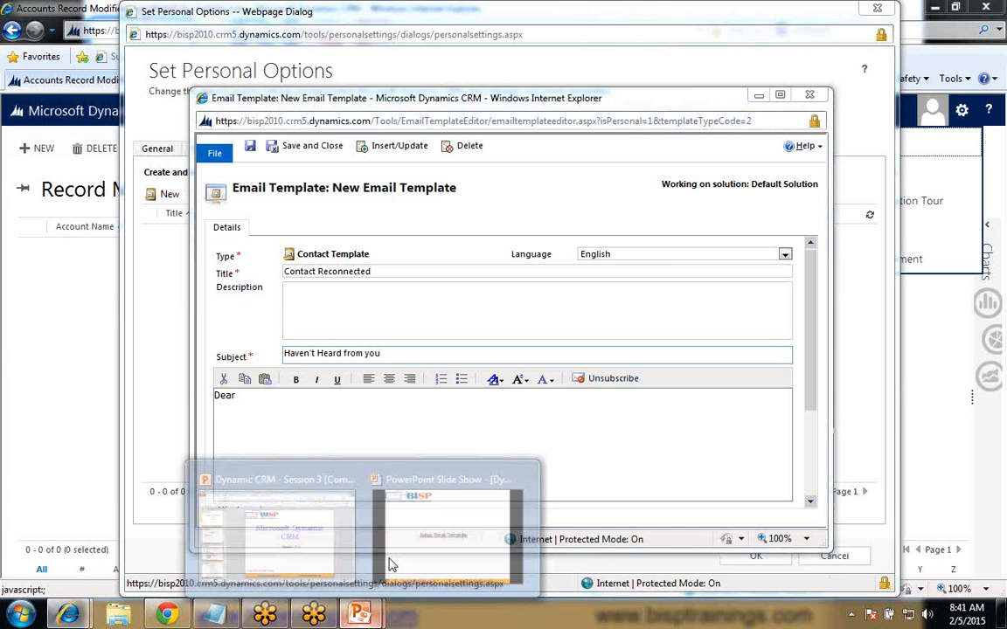
{"action": "left_click", "coordinate": [391, 566]}
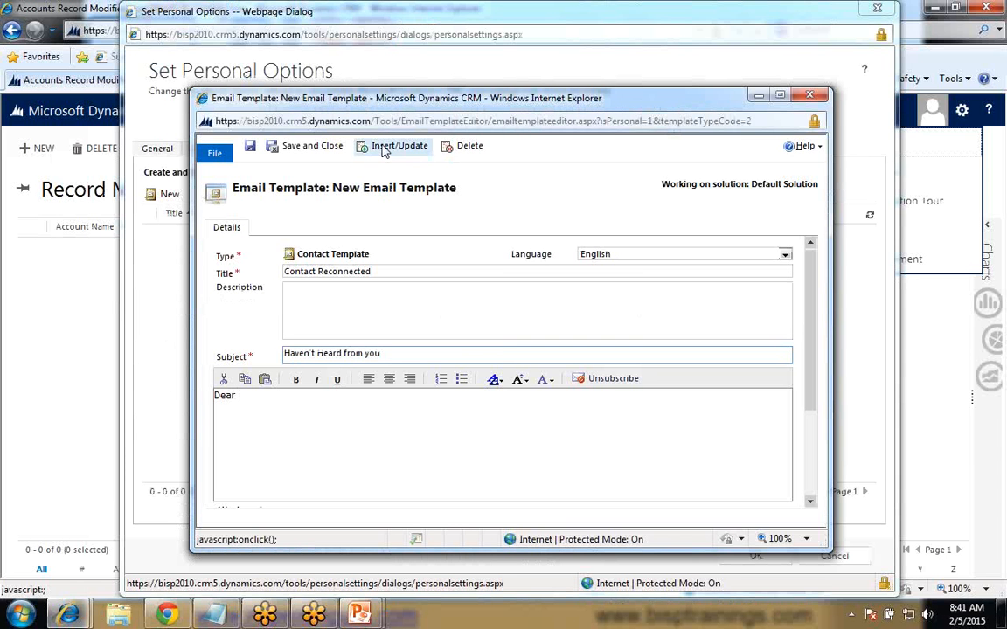
- Back in the email template, start inserting a data field and add the Contact record's Full Name as its value
{"action": "left_click", "coordinate": [383, 150]}
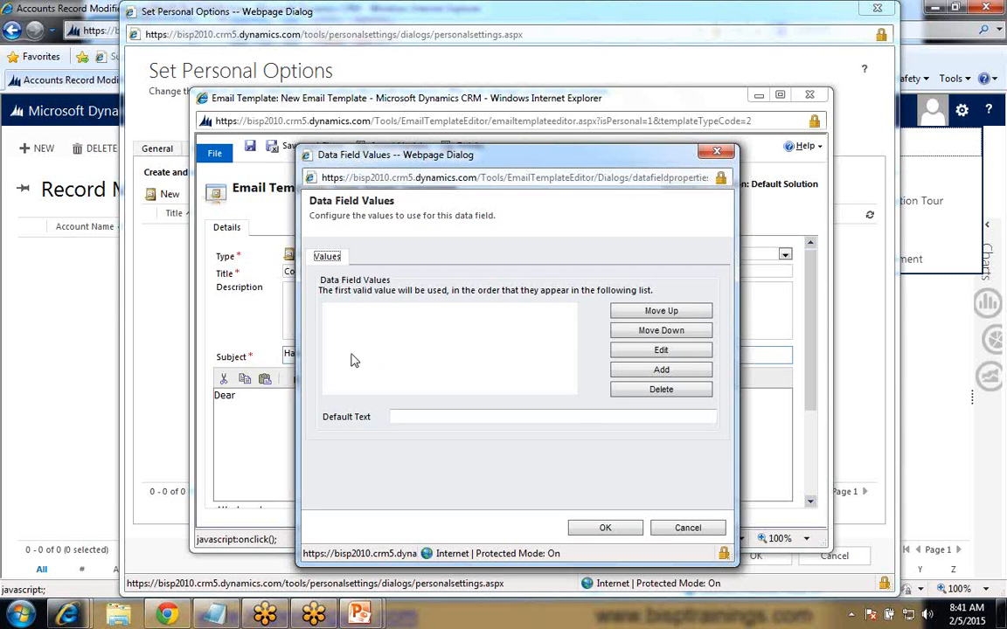
{"action": "left_click", "coordinate": [658, 375]}
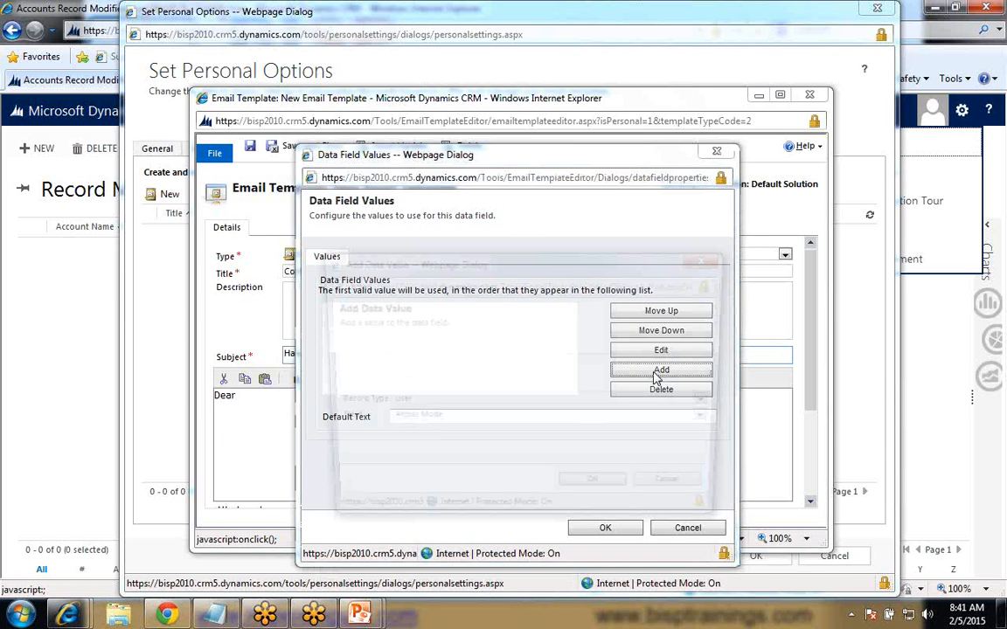
{"action": "left_click", "coordinate": [419, 342]}
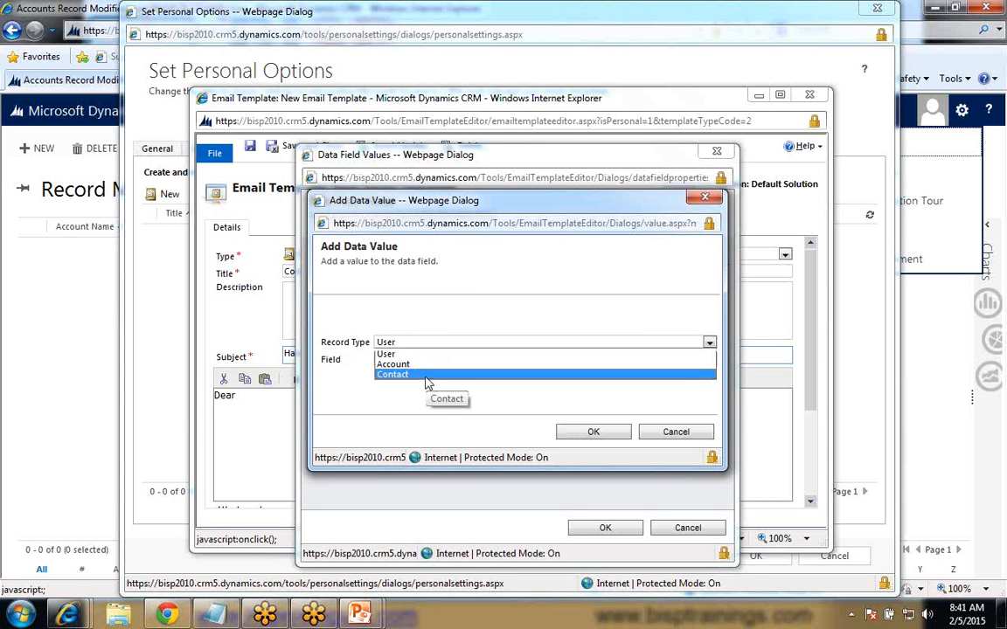
{"action": "left_click", "coordinate": [424, 378]}
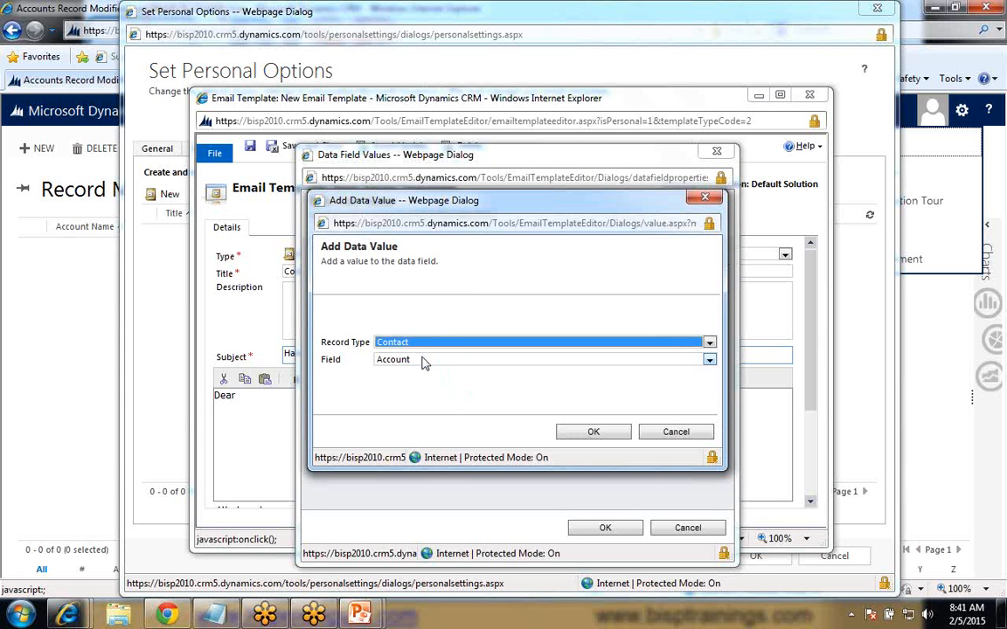
{"action": "left_click", "coordinate": [422, 360]}
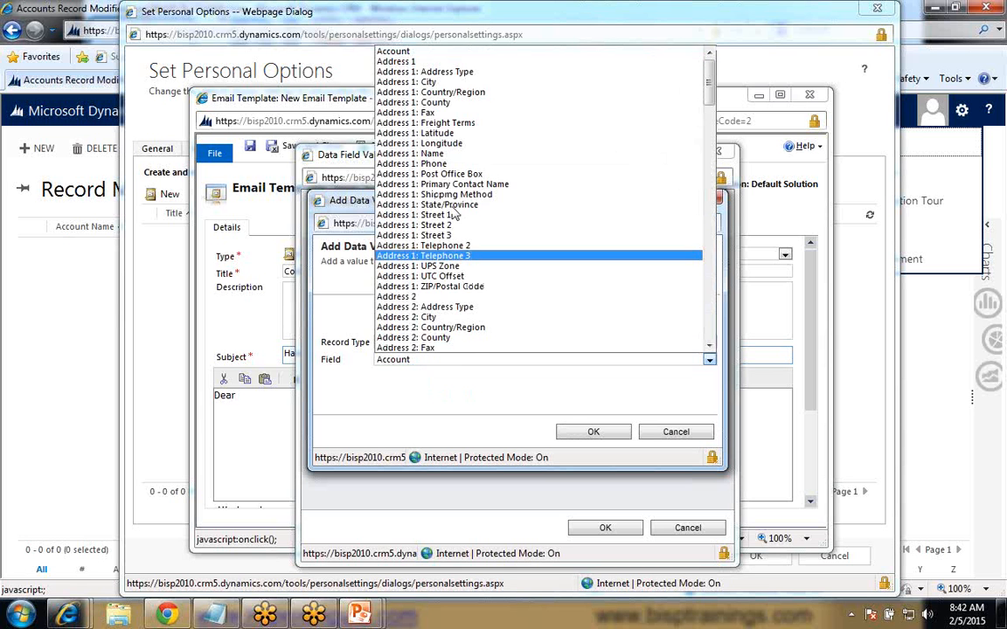
{"action": "scroll", "coordinate": [524, 218], "scroll_direction": "down", "scroll_amount": 8}
{"action": "scroll", "coordinate": [554, 223], "scroll_direction": "down", "scroll_amount": 10}
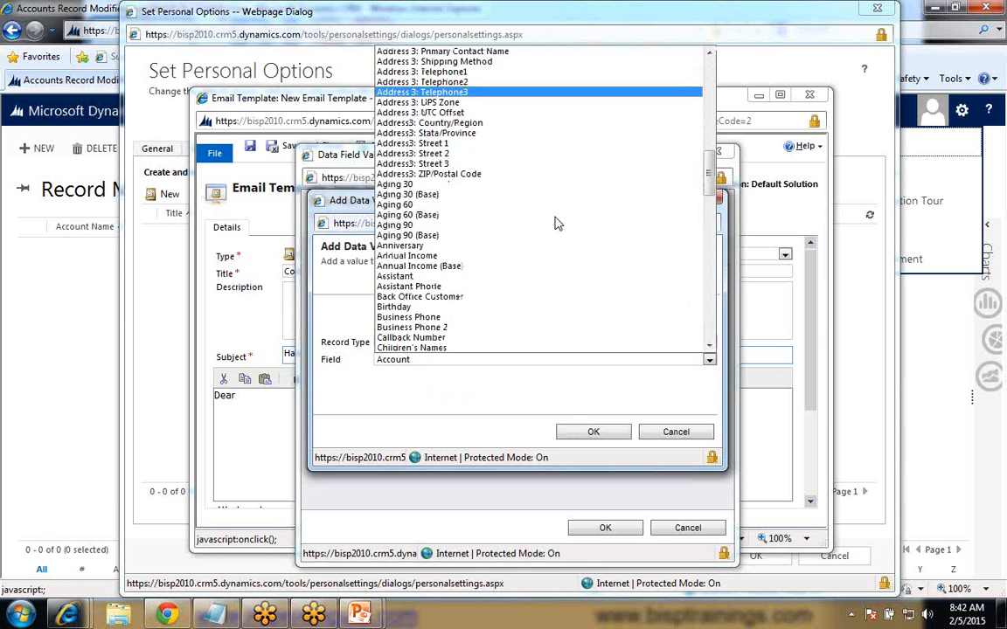
{"action": "scroll", "coordinate": [554, 222], "scroll_direction": "down", "scroll_amount": 8}
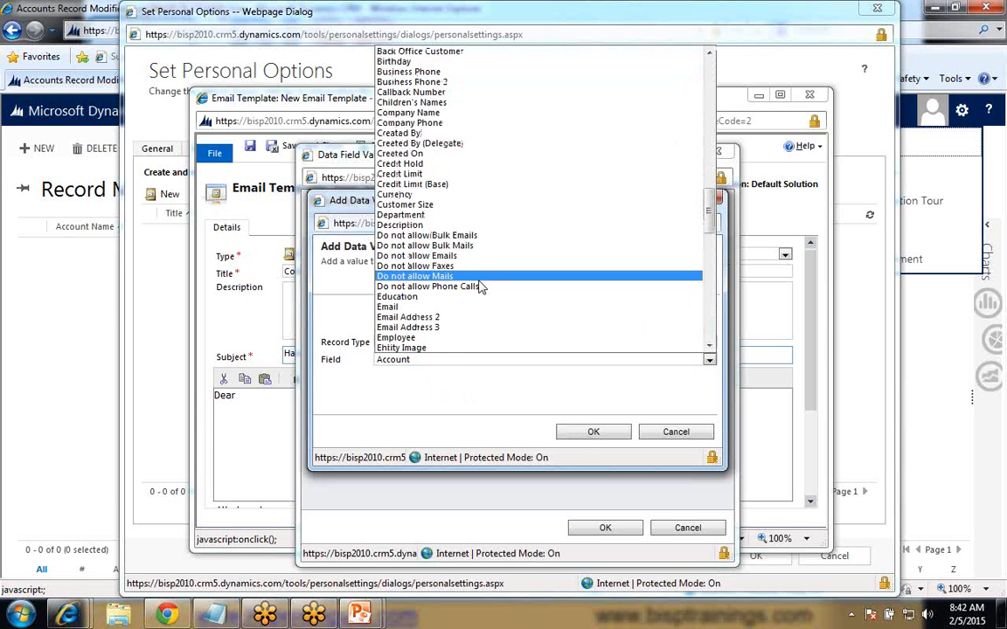
{"action": "scroll", "coordinate": [480, 287], "scroll_direction": "down", "scroll_amount": 3}
{"action": "left_click", "coordinate": [411, 317]}
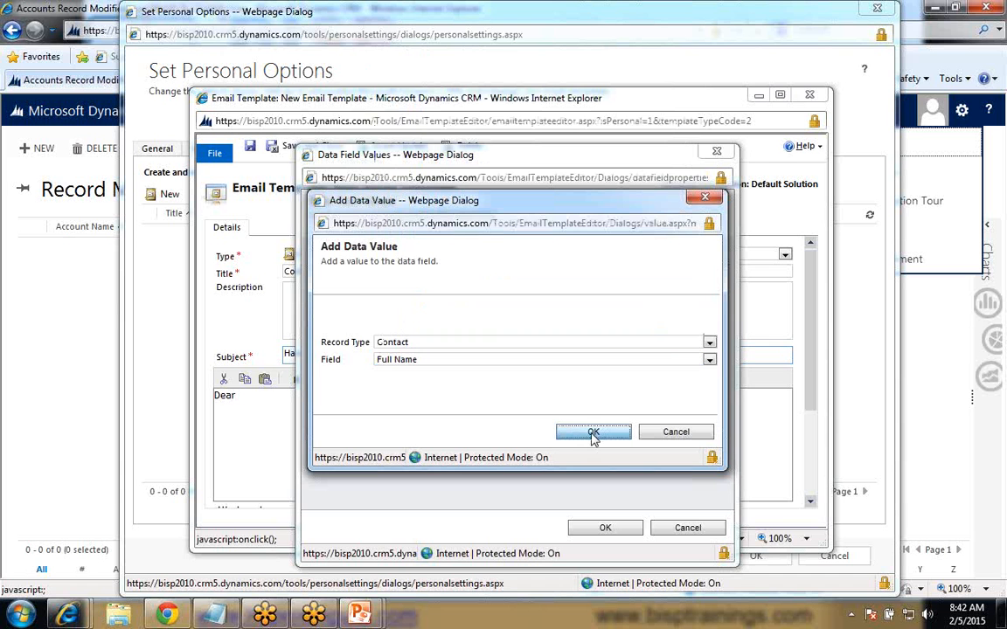
{"action": "left_click", "coordinate": [593, 434]}
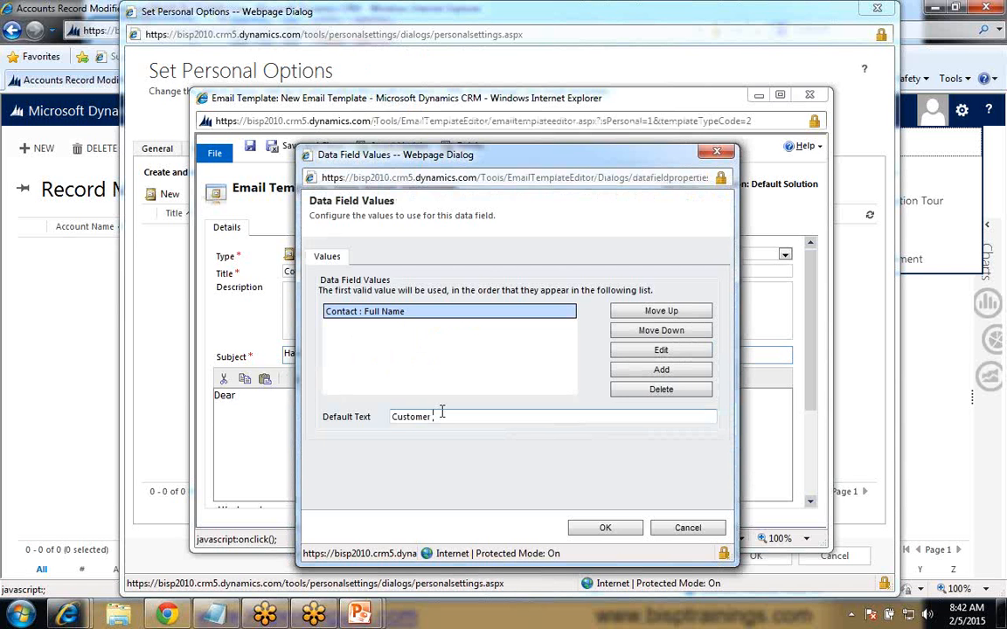
- Set the data field's default text to "Contact Name" and insert the field after "Dear" in the body
{"action": "key", "text": "BackSpace"}
{"action": "key", "text": "BackSpace"}
{"action": "key", "text": "BackSpace"}
{"action": "key", "text": "BackSpace"}
{"action": "key", "text": "BackSpace"}
{"action": "key", "text": "BackSpace"}
{"action": "key", "text": "BackSpace"}
{"action": "key", "text": "BackSpace"}
{"action": "type", "text": "Contact Name"}
{"action": "key", "text": "BackSpace"}
{"action": "key", "text": "BackSpace"}
{"action": "key", "text": "BackSpace"}
{"action": "key", "text": "BackSpace"}
{"action": "type", "text": "Name"}
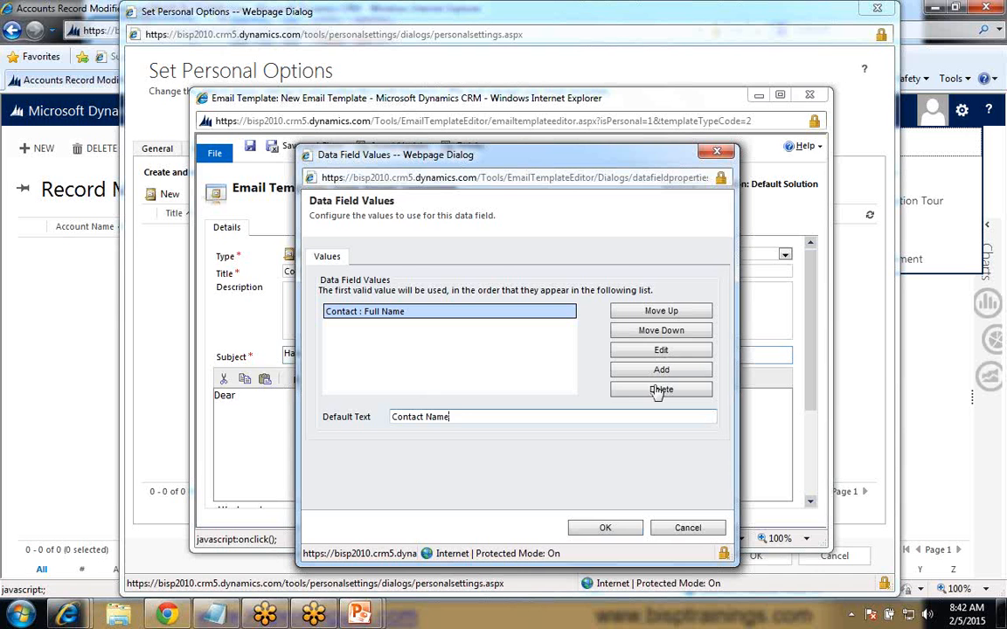
{"action": "left_click", "coordinate": [606, 529]}
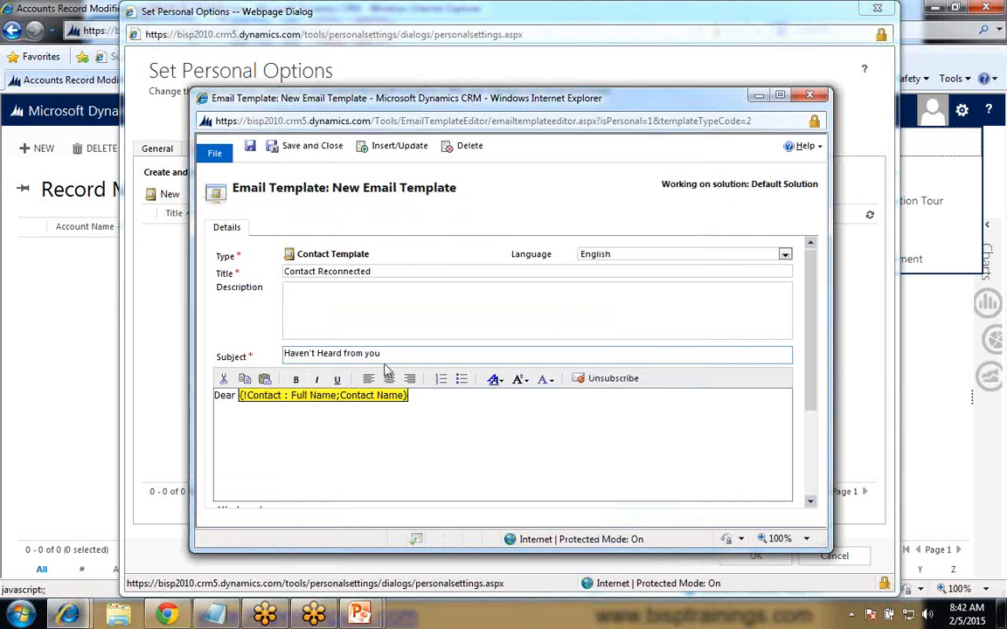
- Finish the greeting line and write "We haven't heard from you for a while" on a new line below it
{"action": "type", "text": ","}
{"action": "key", "text": "Return"}
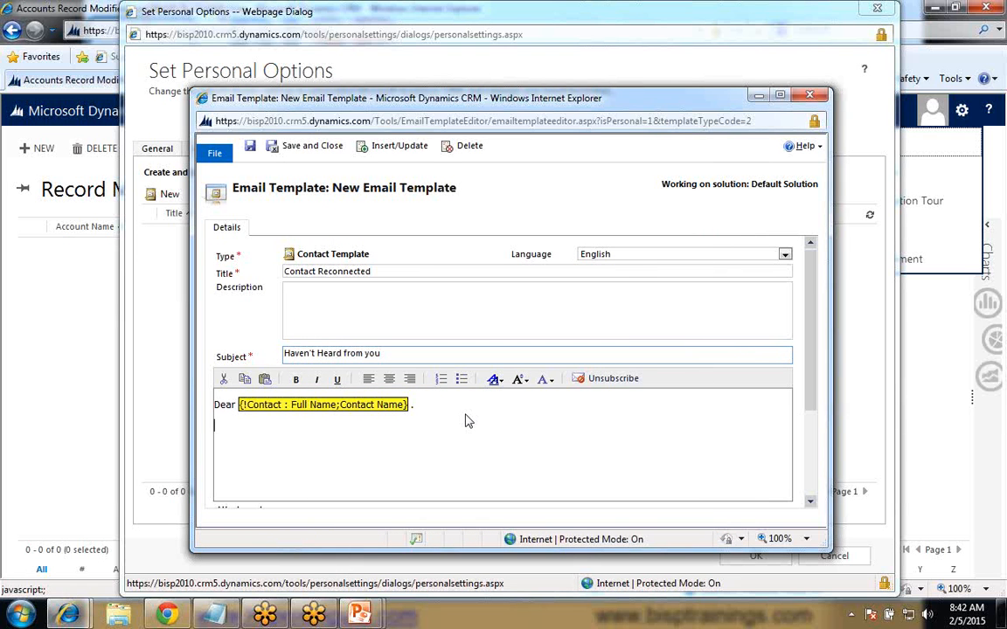
{"action": "type", "text": "We"}
{"action": "type", "text": " ge"}
{"action": "key", "text": "BackSpace"}
{"action": "key", "text": "BackSpace"}
{"action": "type", "text": "haven't heard from you "}
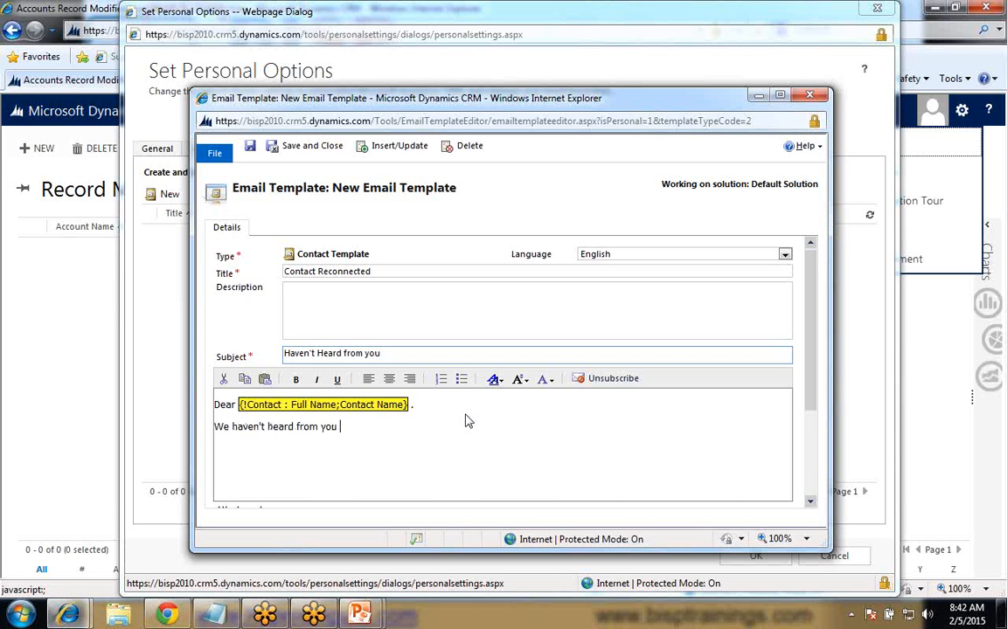
{"action": "type", "text": "for a while. We wanted to c"}
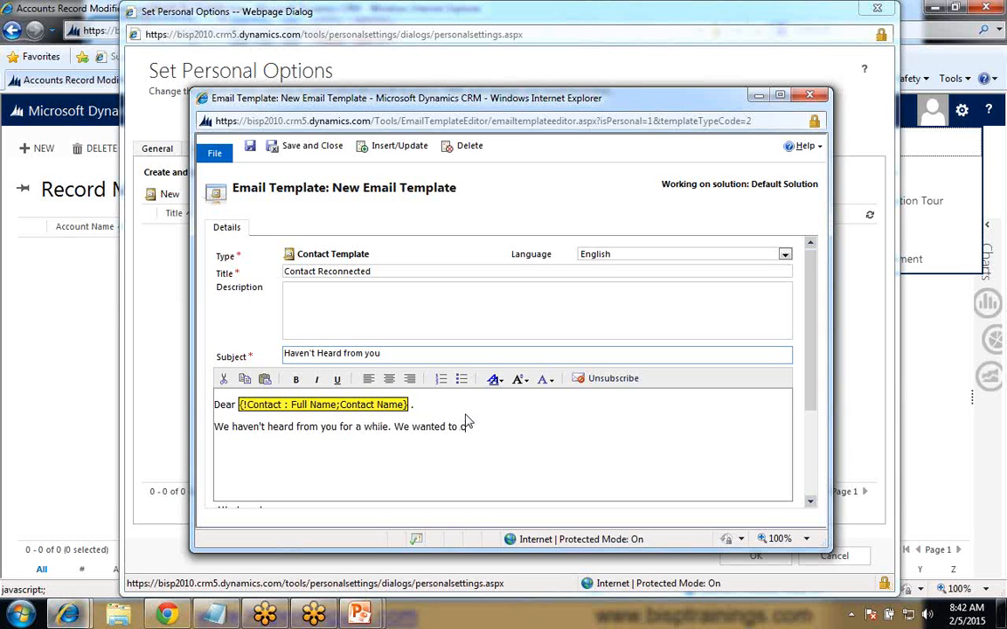
{"action": "type", "text": "heckin and am"}
- Continue the body text with "We wanted to checkin and make sure that you have been"
{"action": "key", "text": "BackSpace"}
{"action": "key", "text": "BackSpace"}
{"action": "type", "text": "make sure that you have been"}
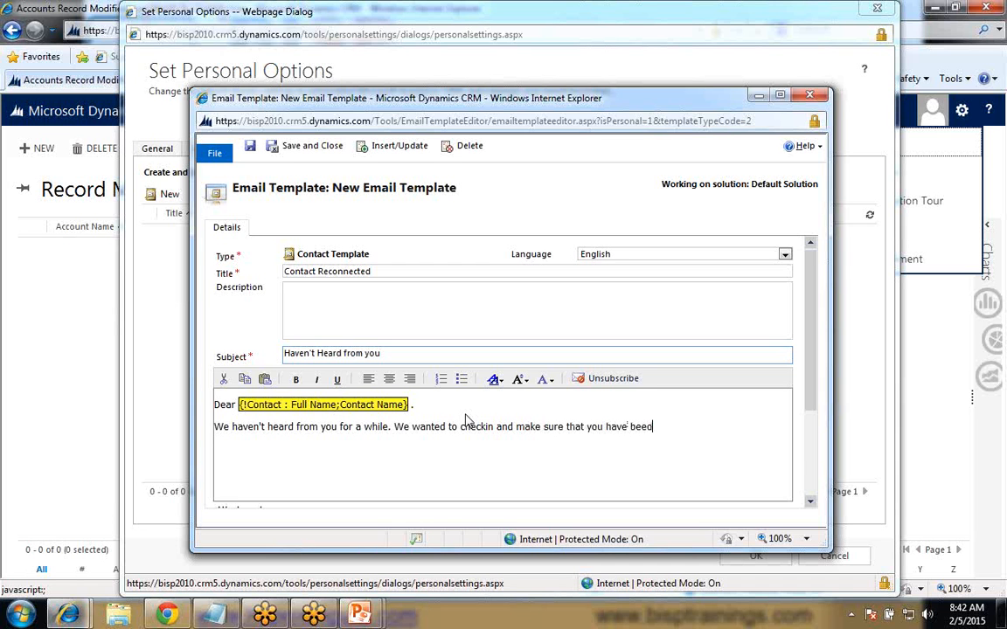
{"action": "type", "text": " informed "}
{"action": "type", "text": "by our"}
- Continue the body sentence with "informed about new product launched by us. We have"
{"action": "key", "text": "BackSpace"}
{"action": "key", "text": "BackSpace"}
{"action": "key", "text": "BackSpace"}
{"action": "key", "text": "BackSpace"}
{"action": "key", "text": "BackSpace"}
{"action": "key", "text": "BackSpace"}
{"action": "type", "text": "about new product"}
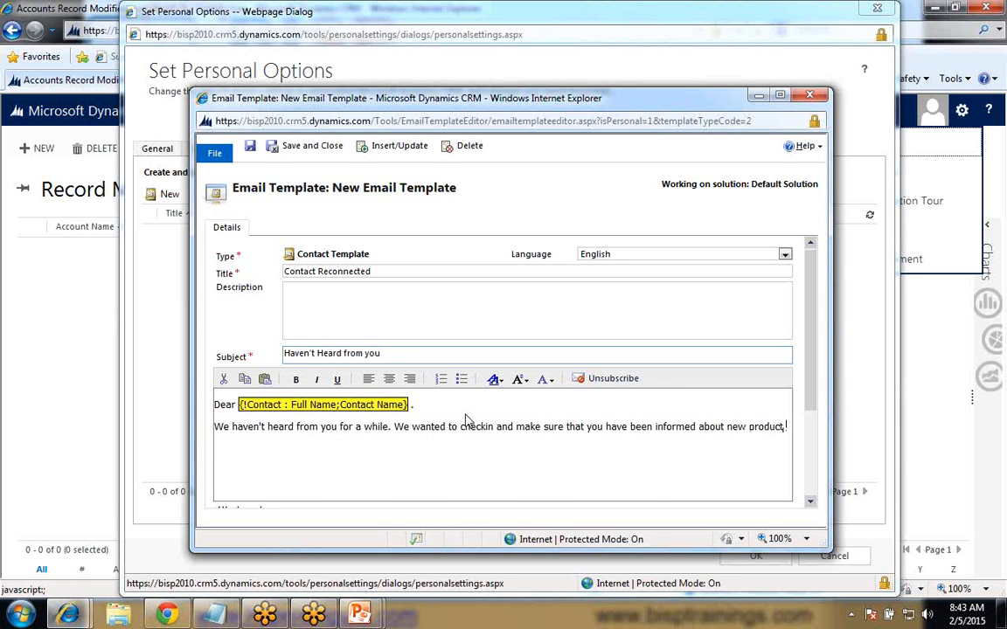
{"action": "type", "text": " launched by us. We have"}
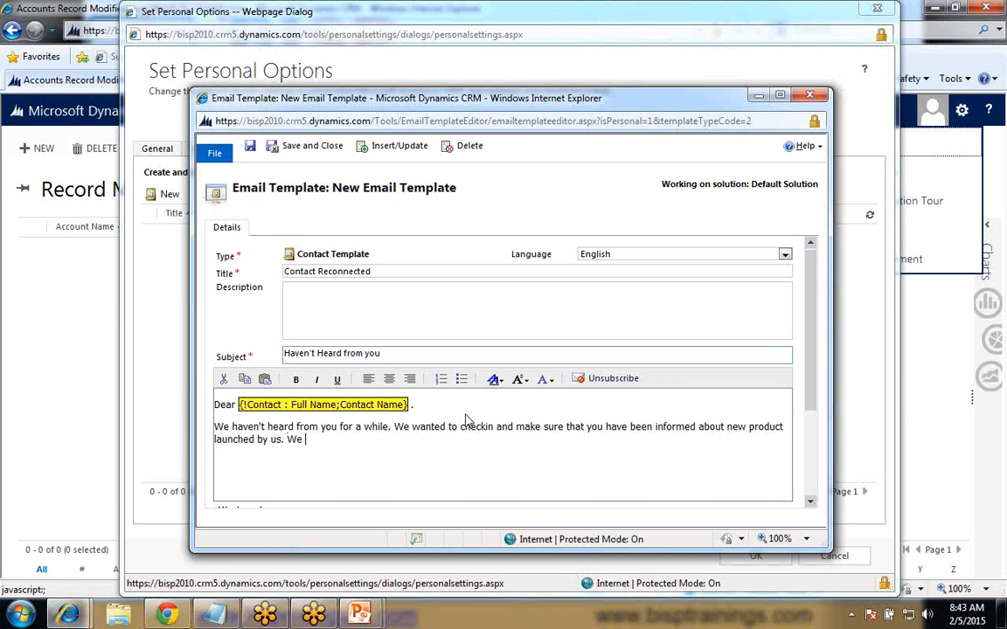
{"action": "type", "text": " asked"}
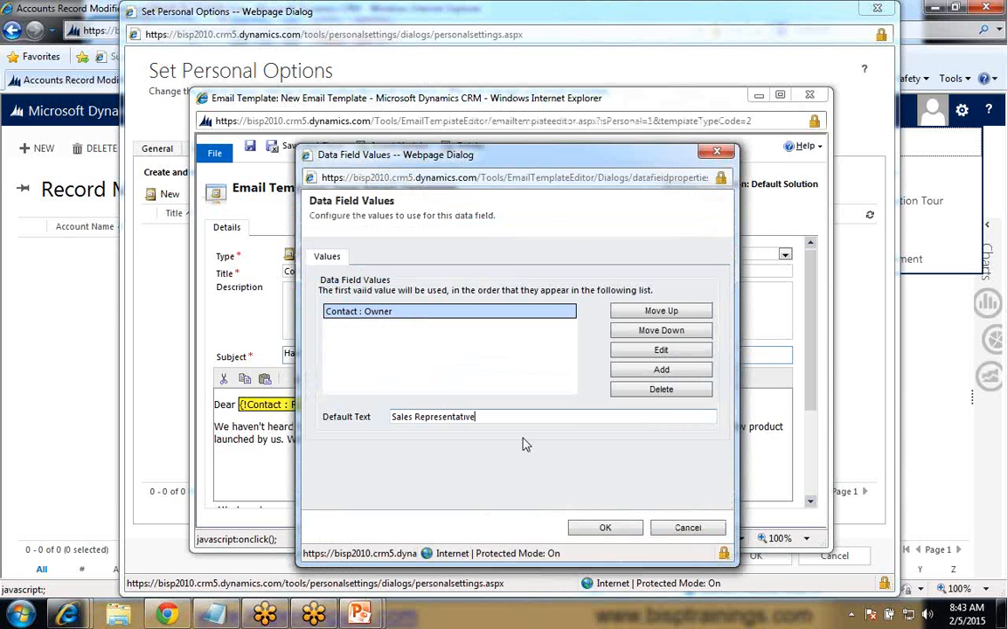
- Add "asked" to the body, followed by the Contact Owner data field with default text "Sales Representative"
{"action": "left_click", "coordinate": [609, 529]}
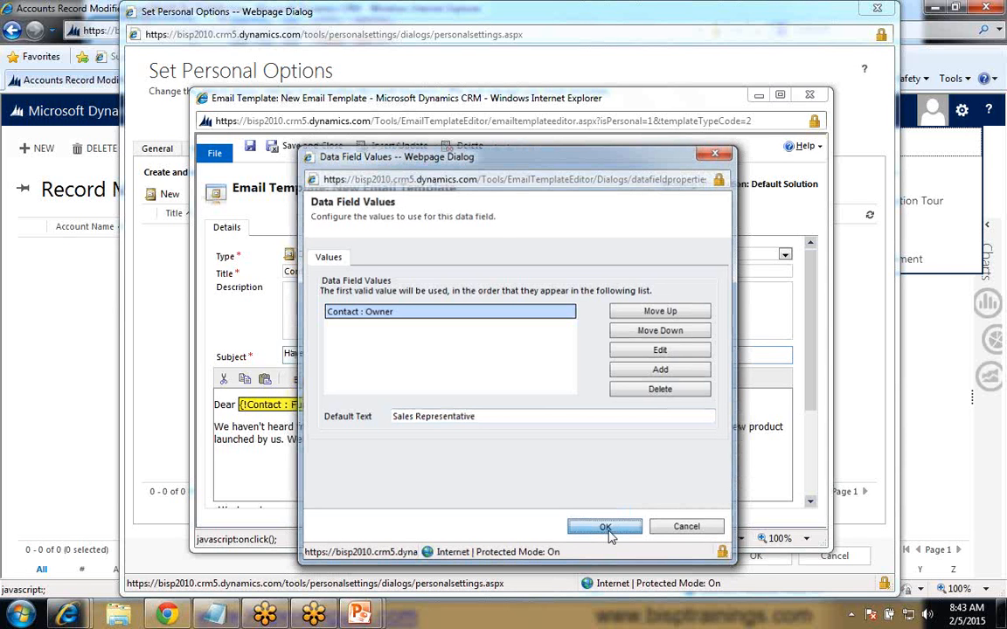
{"action": "left_click", "coordinate": [605, 527]}
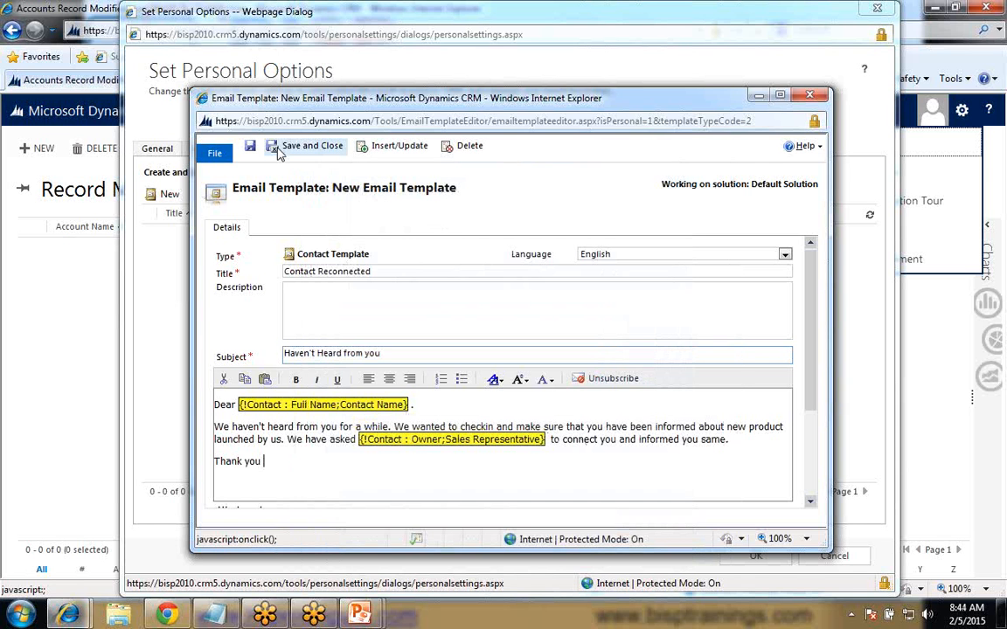
- Save the Contact Reconnected email template and confirm the personal options
{"action": "left_click", "coordinate": [252, 149]}
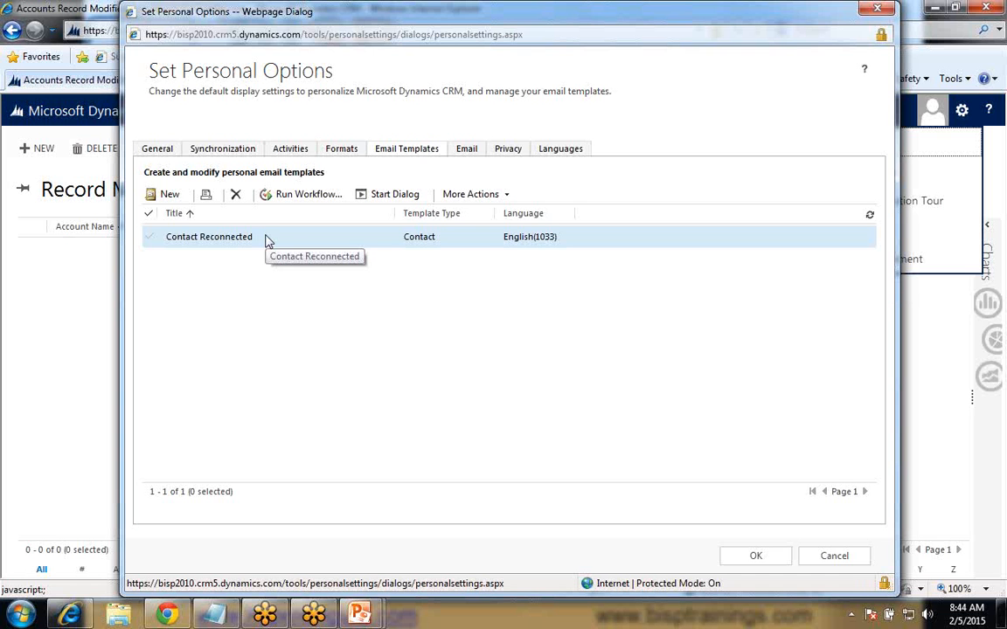
{"action": "left_click", "coordinate": [756, 557]}
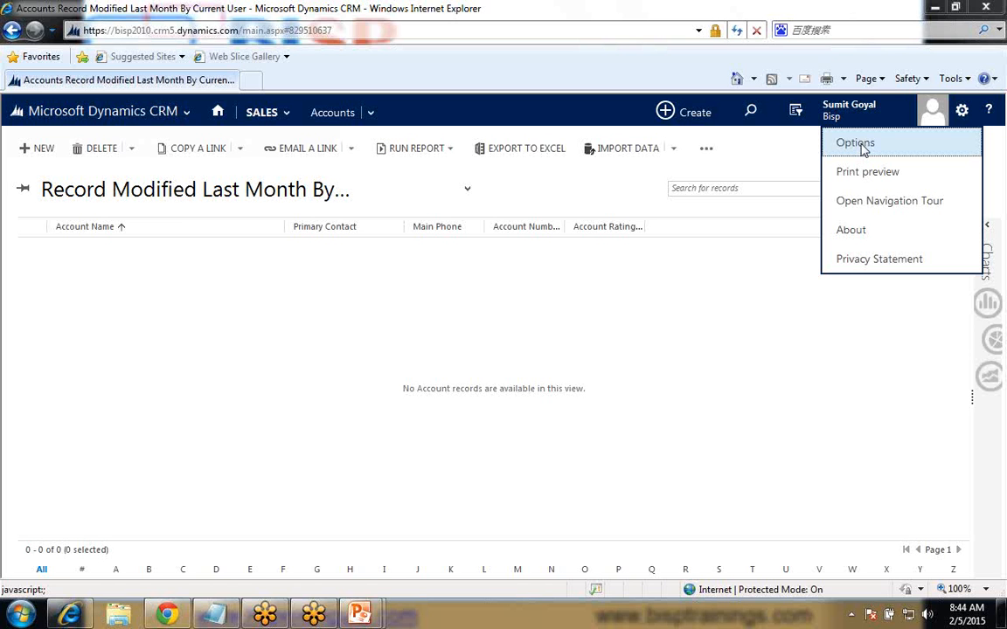
- Go to the Email Templates list in Settings and start a new template of type Contact
{"action": "left_click", "coordinate": [855, 144]}
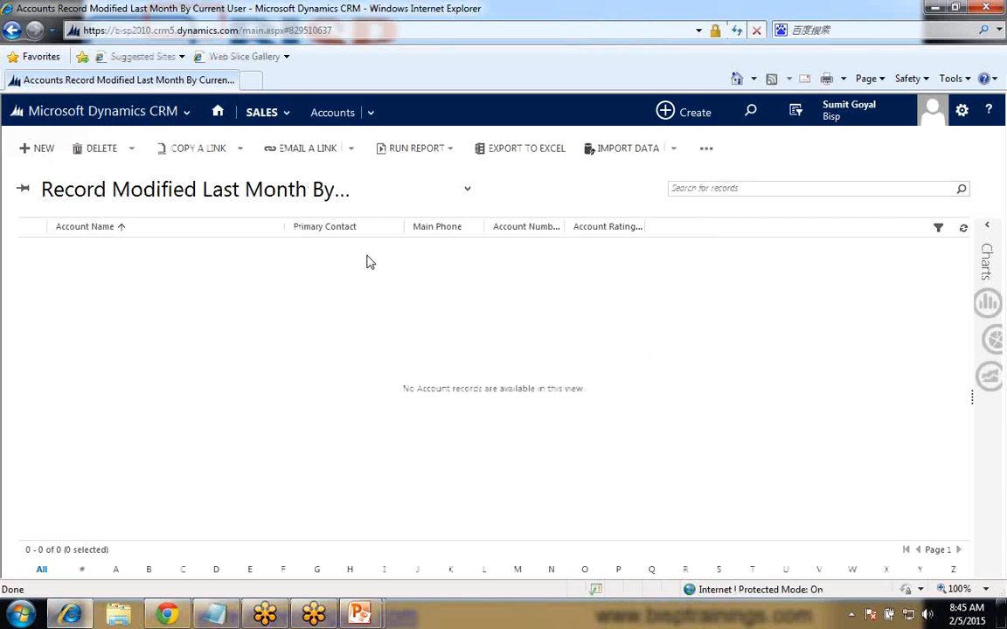
{"action": "left_click", "coordinate": [261, 112]}
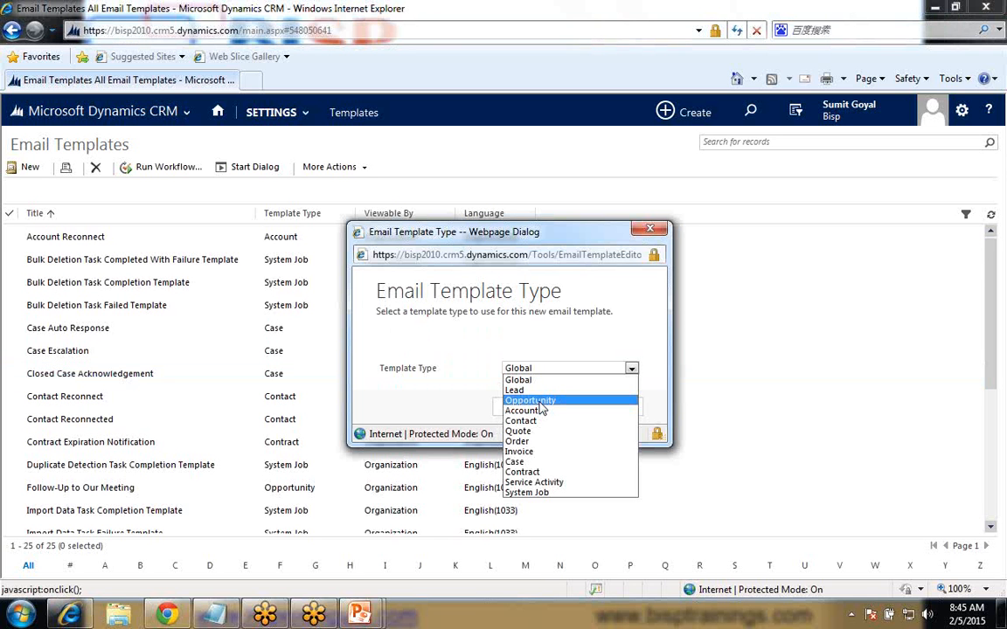
{"action": "left_click", "coordinate": [540, 402]}
{"action": "left_click", "coordinate": [521, 410]}
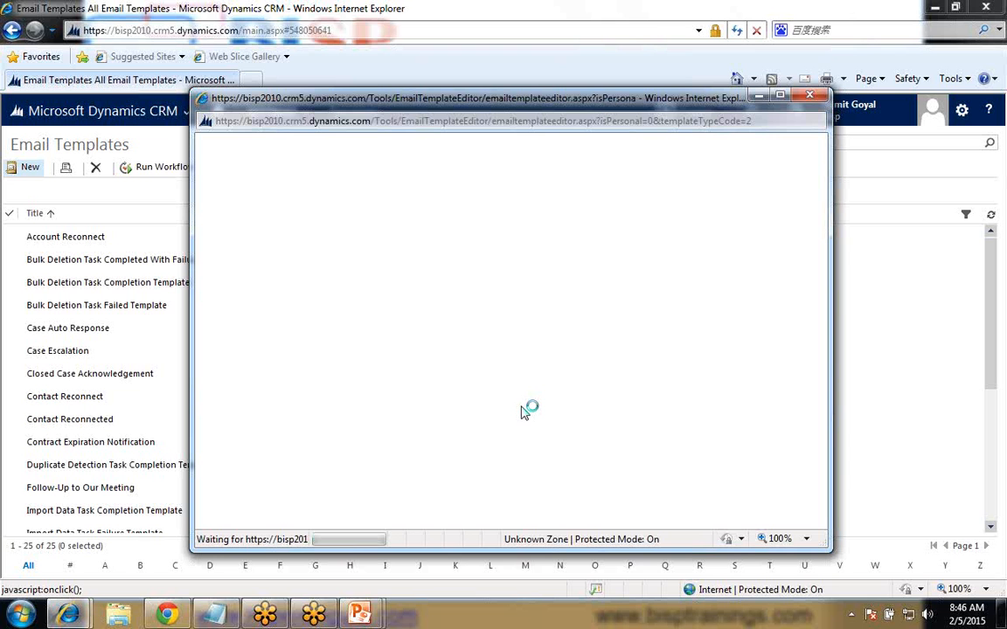
- Fill in the Contact Reconnect template with the subject "Haven't Heard from you", then save and close it
{"action": "type", "text": "Heard from you"}
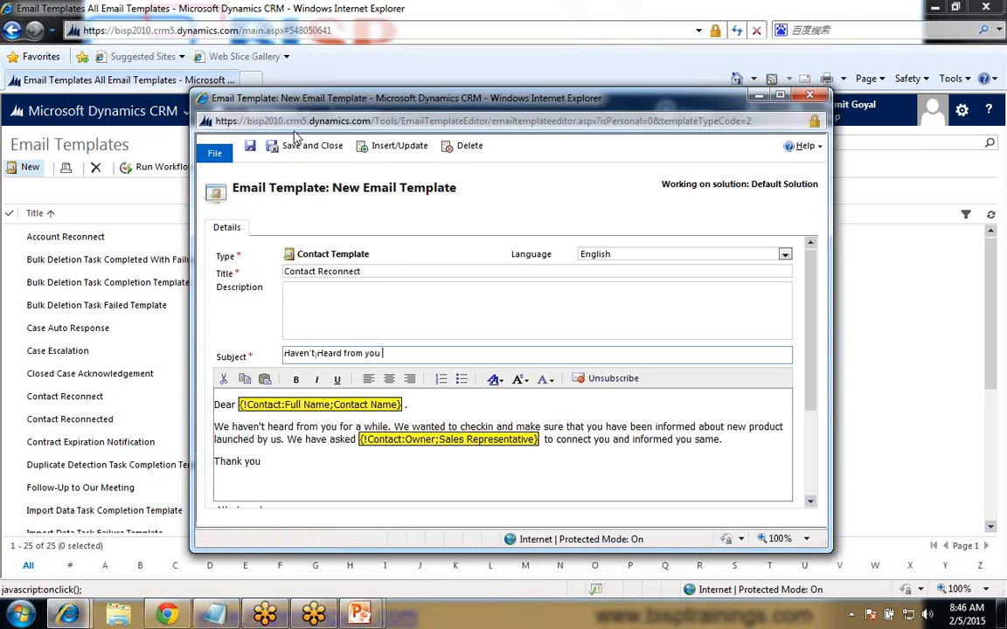
{"action": "left_click", "coordinate": [251, 149]}
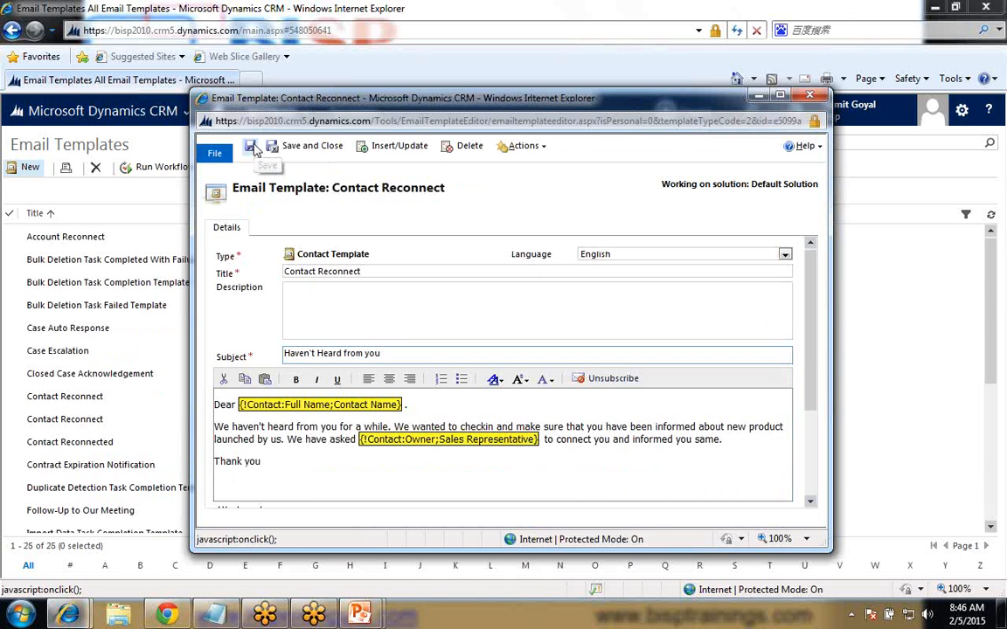
{"action": "left_click_drag", "start_coordinate": [407, 111], "coordinate": [437, 118]}
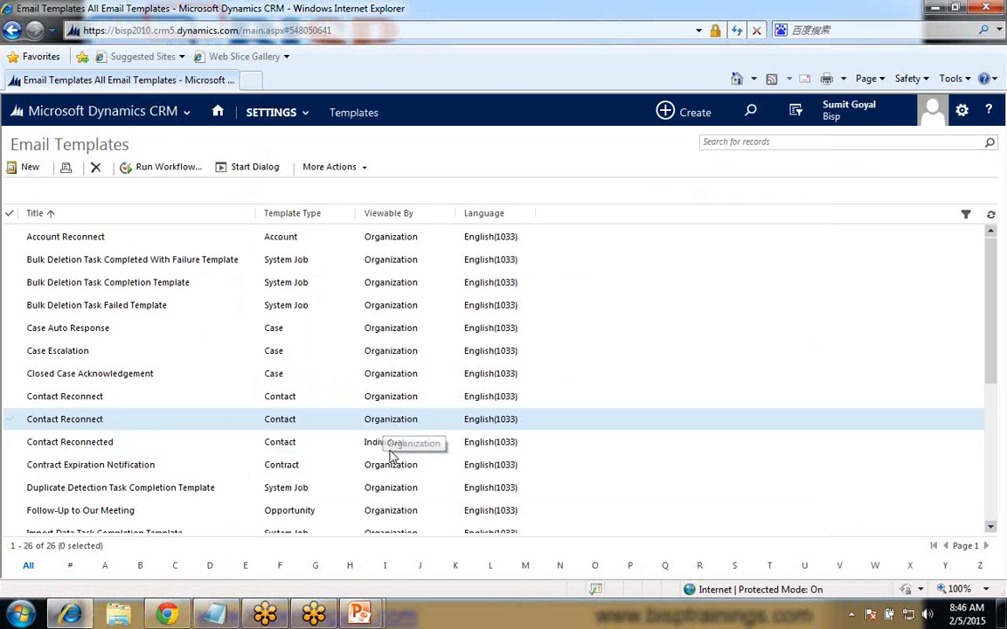
- Delete both Contact Reconnect templates from the Email Templates list, refreshing the page and checking the remaining one in between
{"action": "left_click", "coordinate": [12, 422]}
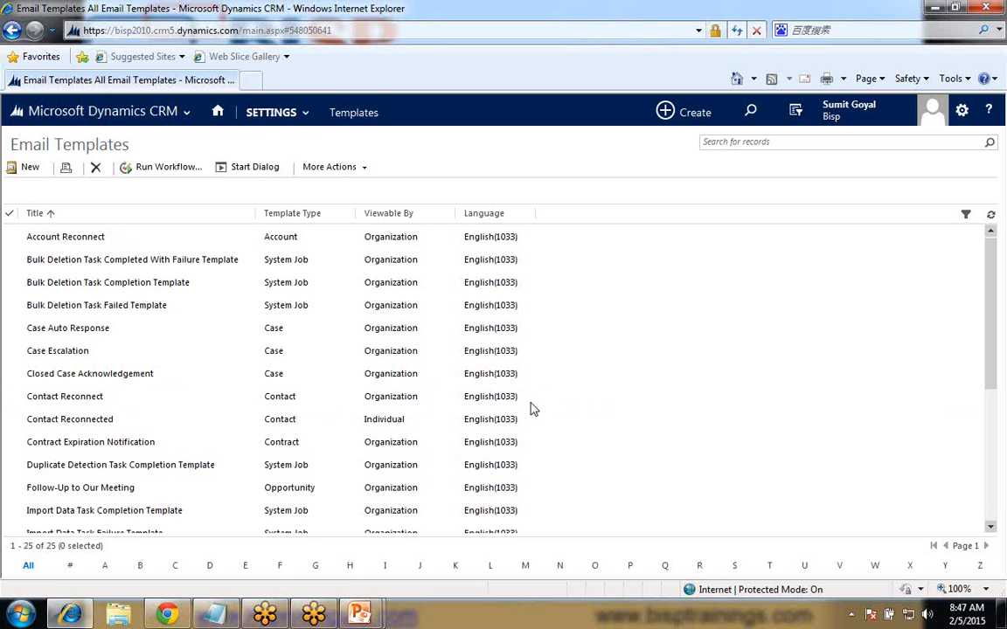
{"action": "key", "text": "F5"}
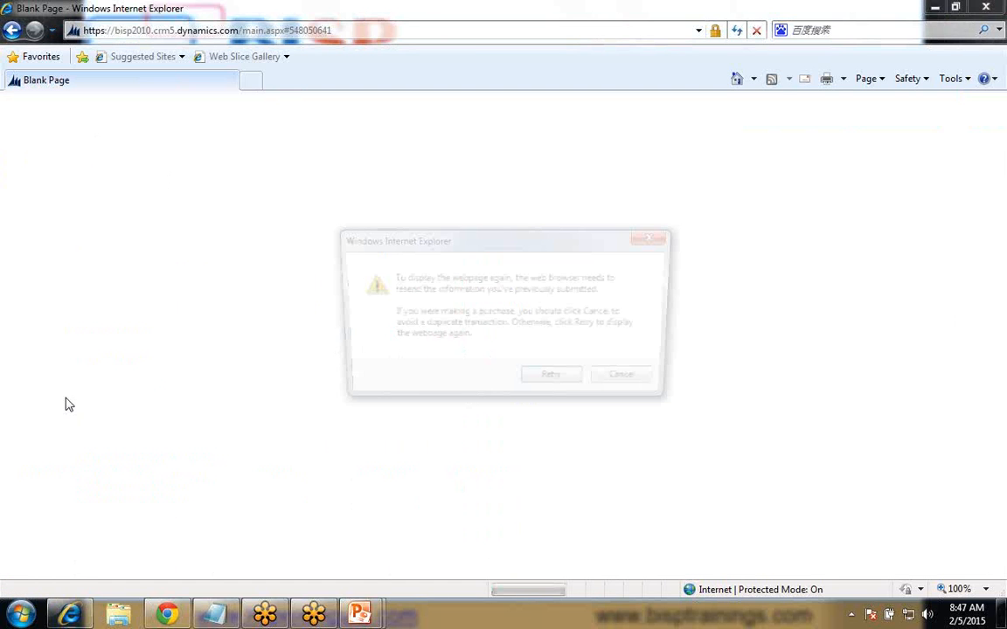
{"action": "left_click", "coordinate": [551, 374]}
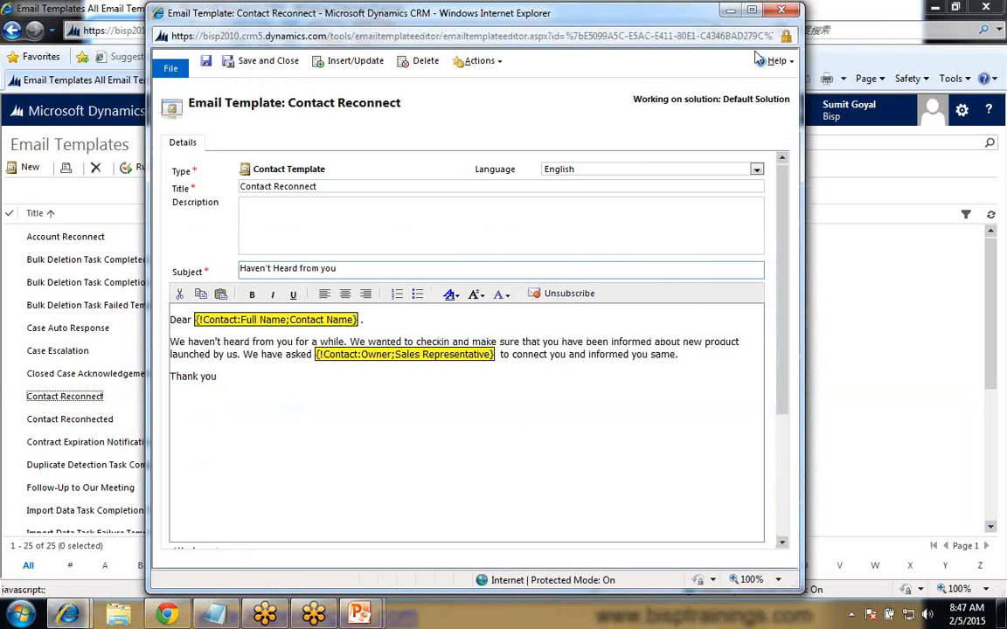
{"action": "left_click", "coordinate": [83, 402]}
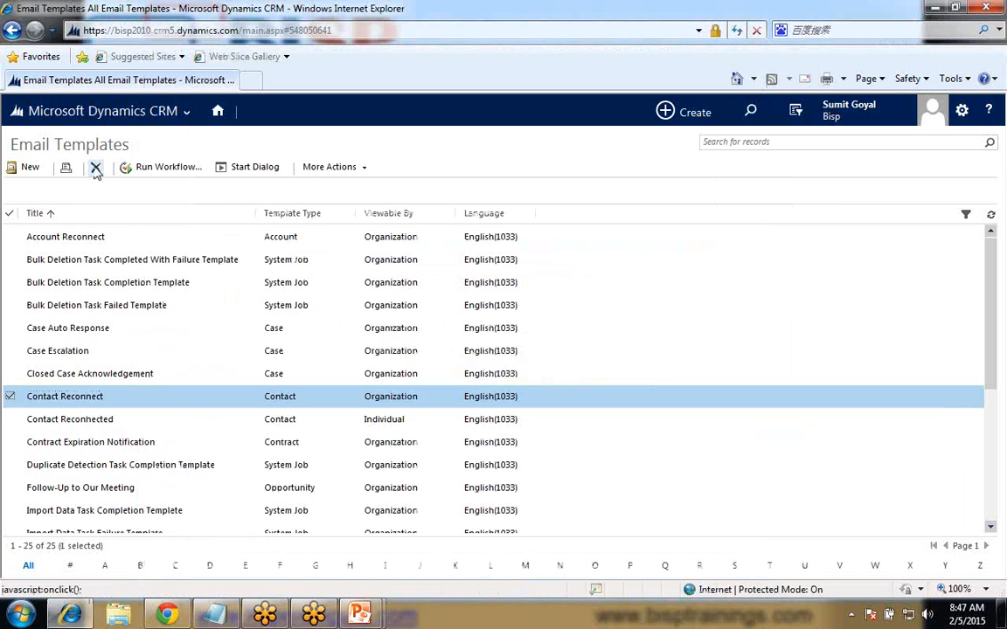
{"action": "left_click", "coordinate": [97, 167]}
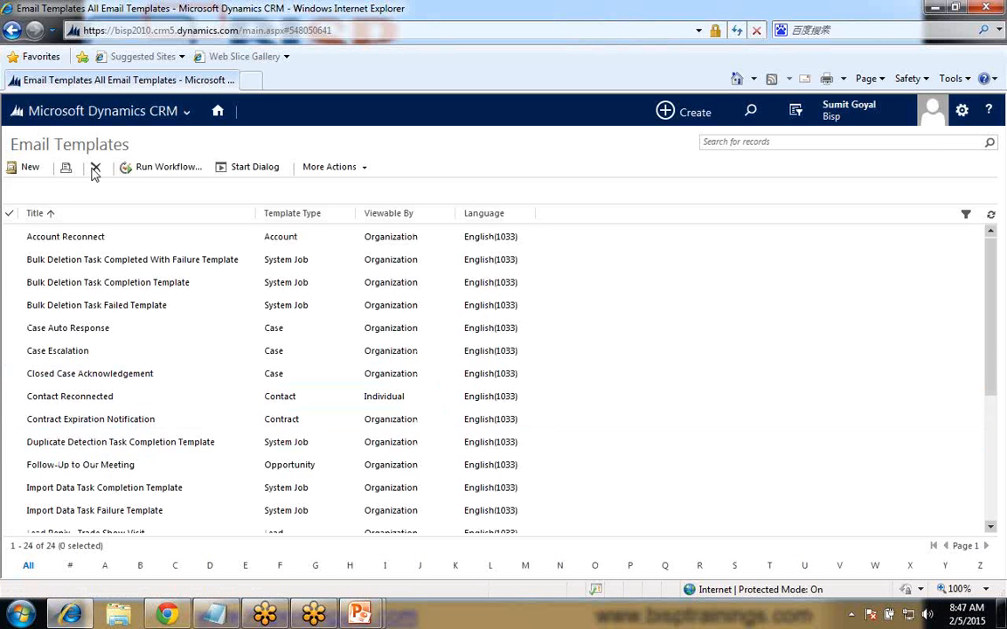
- Open the Contacts list in the Sales area, consulting the Email Template and Mail Merge slide on the way
{"action": "left_click", "coordinate": [137, 113]}
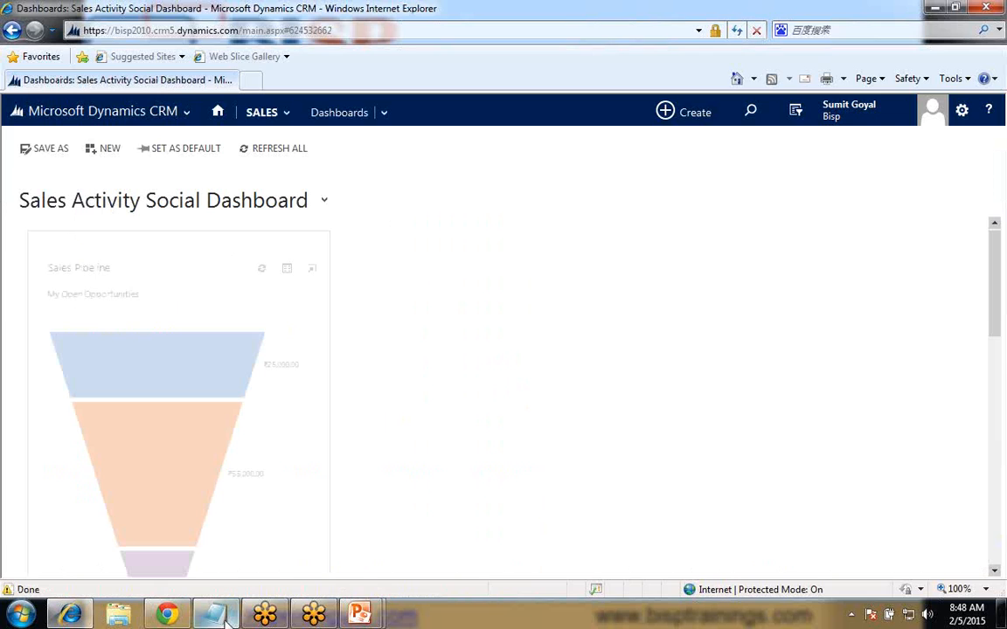
{"action": "left_click", "coordinate": [224, 616]}
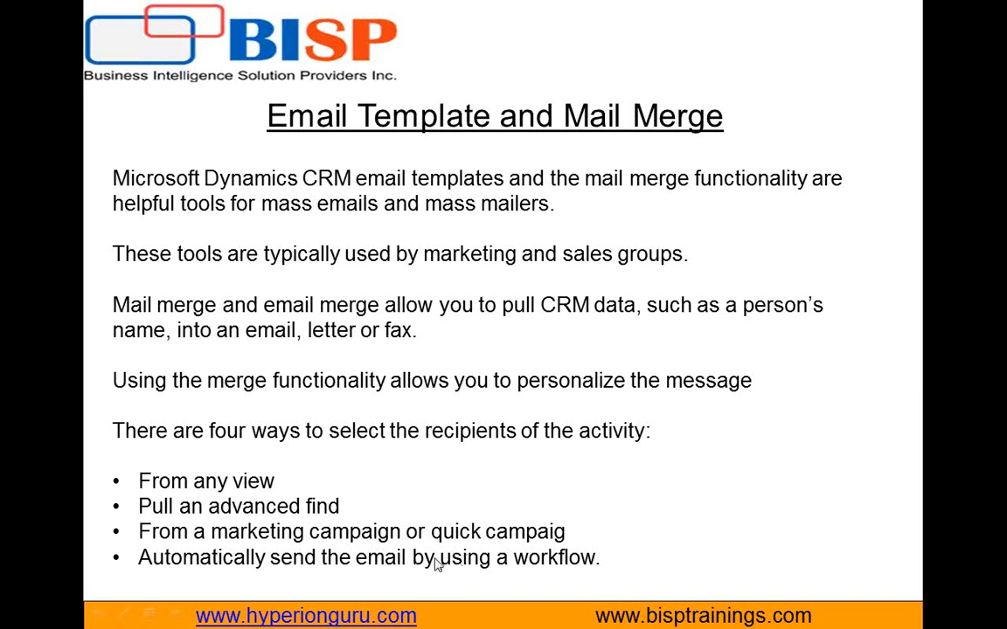
{"action": "key", "text": "alt+Tab"}
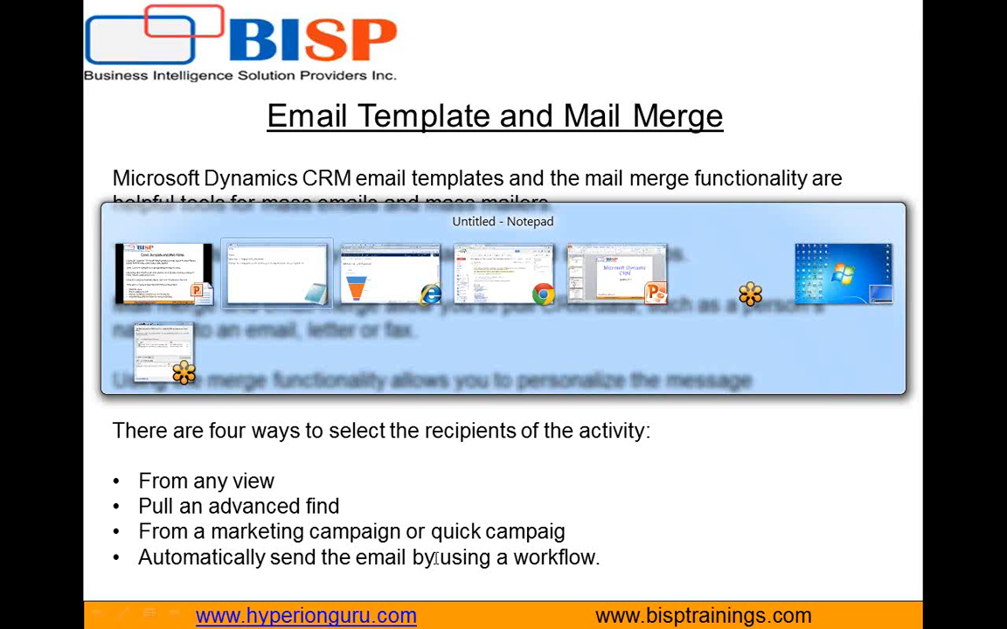
{"action": "key", "text": "alt+Tab"}
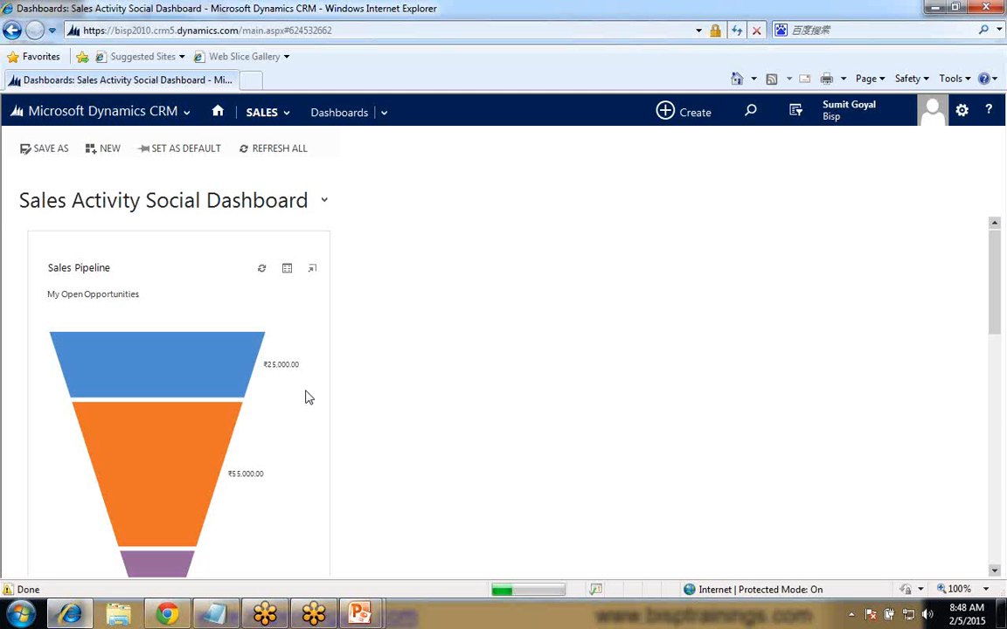
{"action": "left_click", "coordinate": [286, 115]}
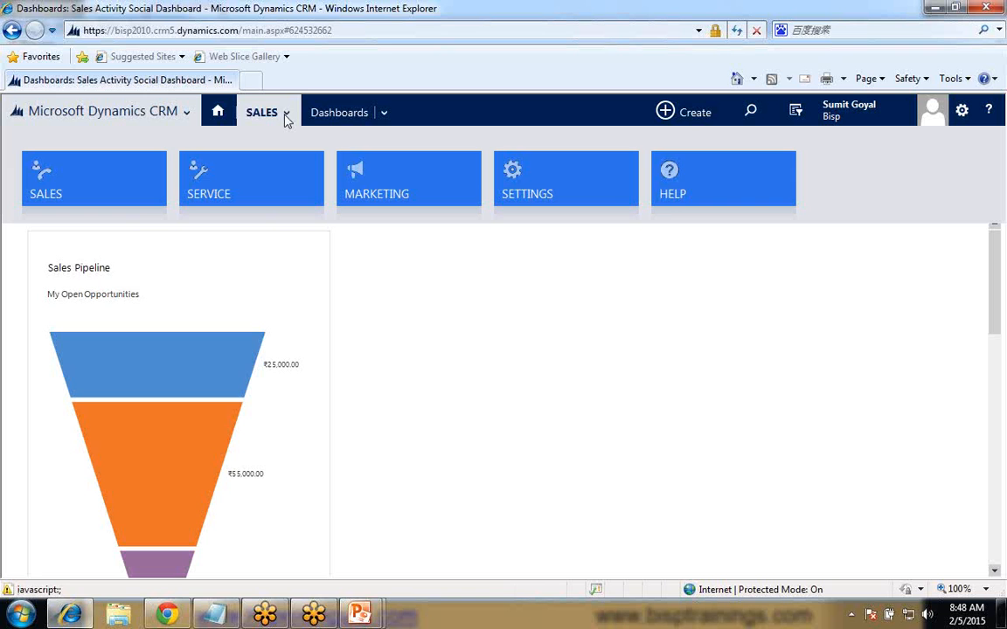
{"action": "left_click", "coordinate": [709, 188]}
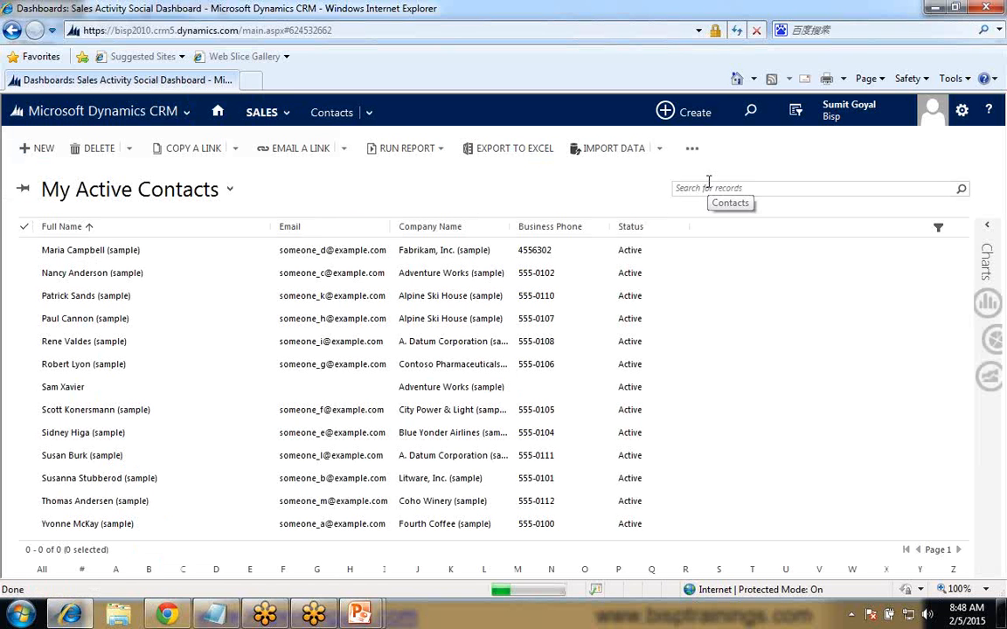
- Select all the contacts in the My Active Contacts view
{"action": "left_click", "coordinate": [26, 387]}
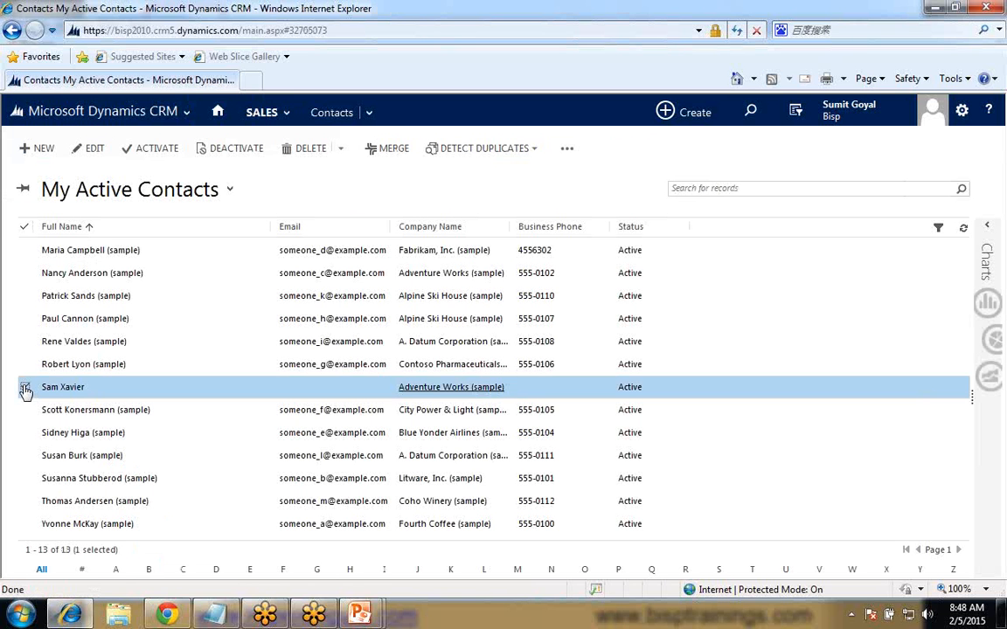
{"action": "left_click", "coordinate": [567, 151]}
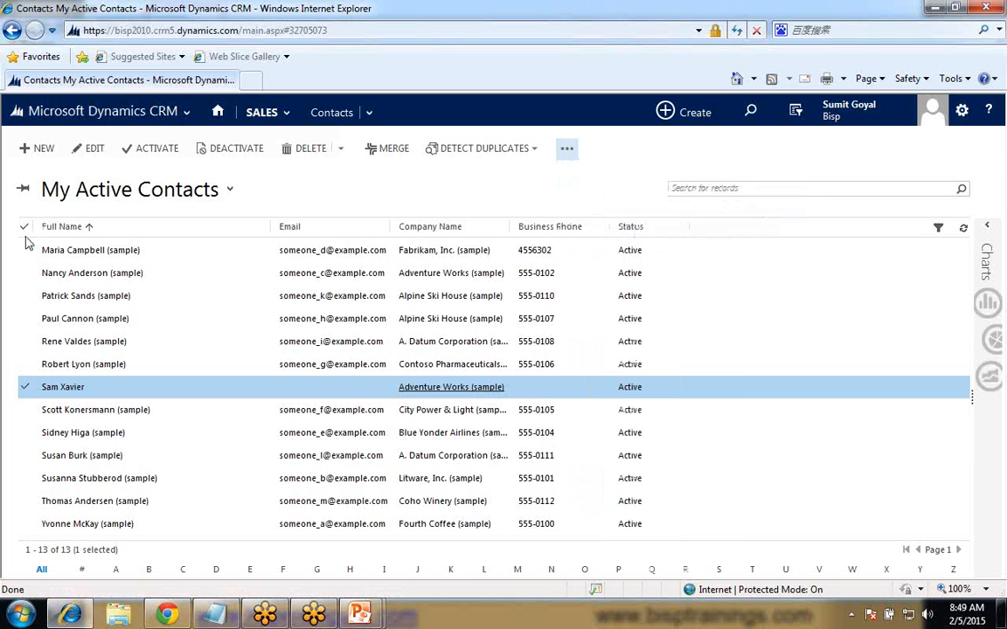
{"action": "left_click", "coordinate": [24, 229]}
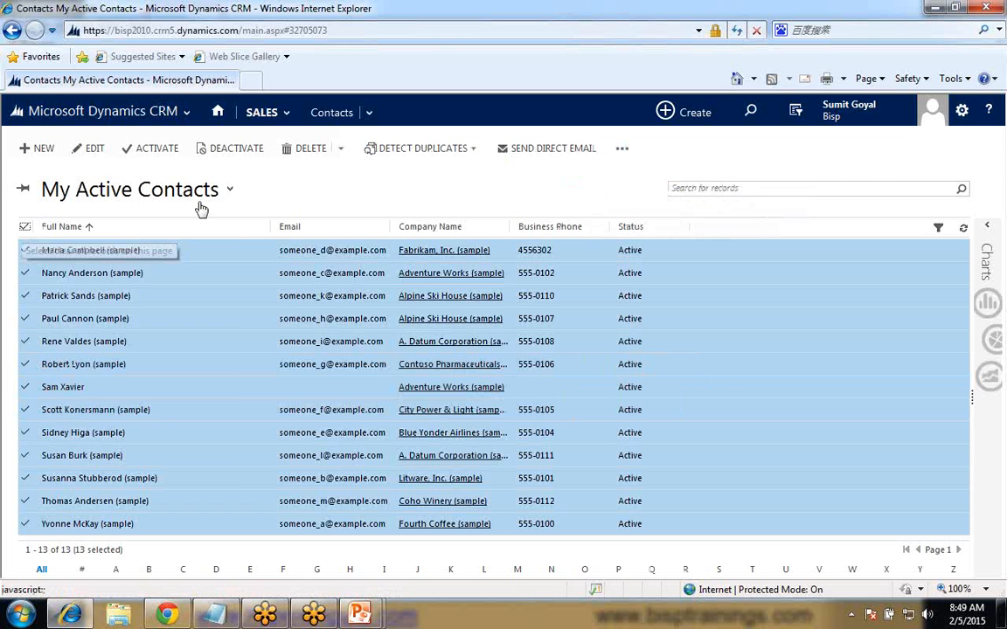
- Switch to the Inactive Contacts view and select the Coho Winery contact
{"action": "left_click", "coordinate": [228, 189]}
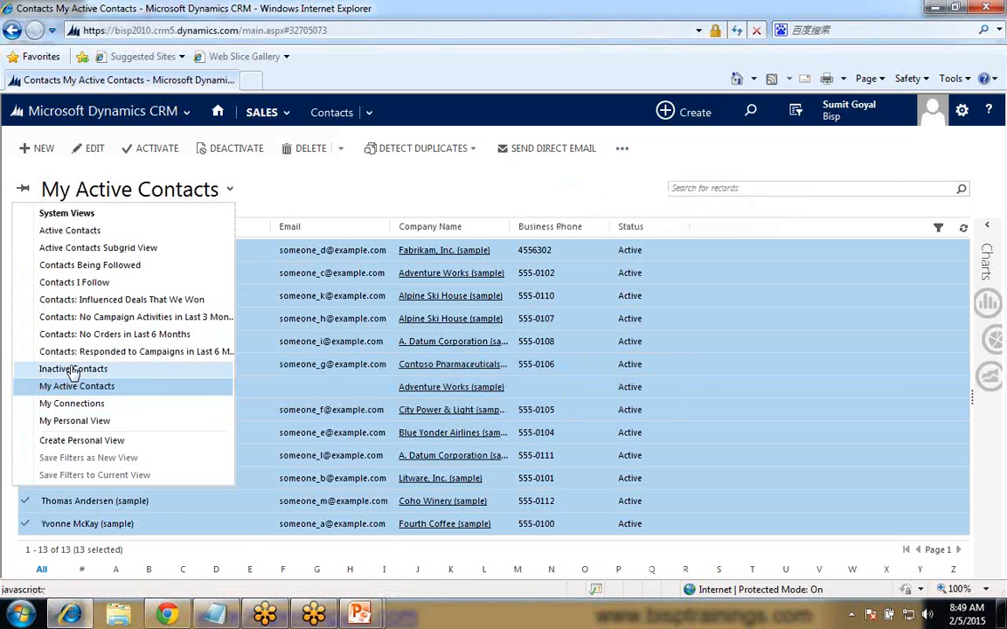
{"action": "left_click", "coordinate": [75, 370]}
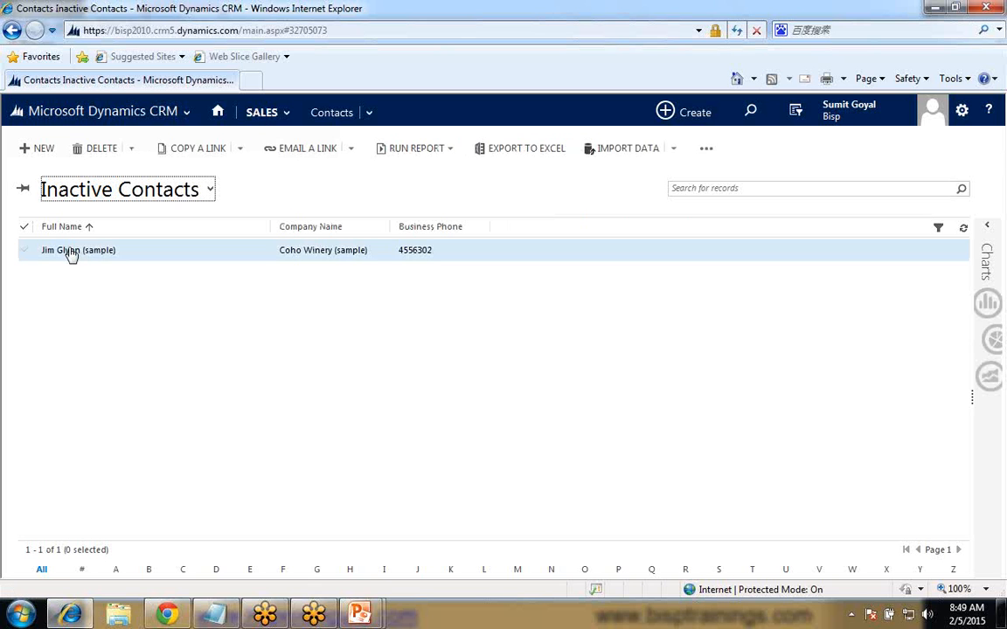
{"action": "left_click", "coordinate": [24, 251]}
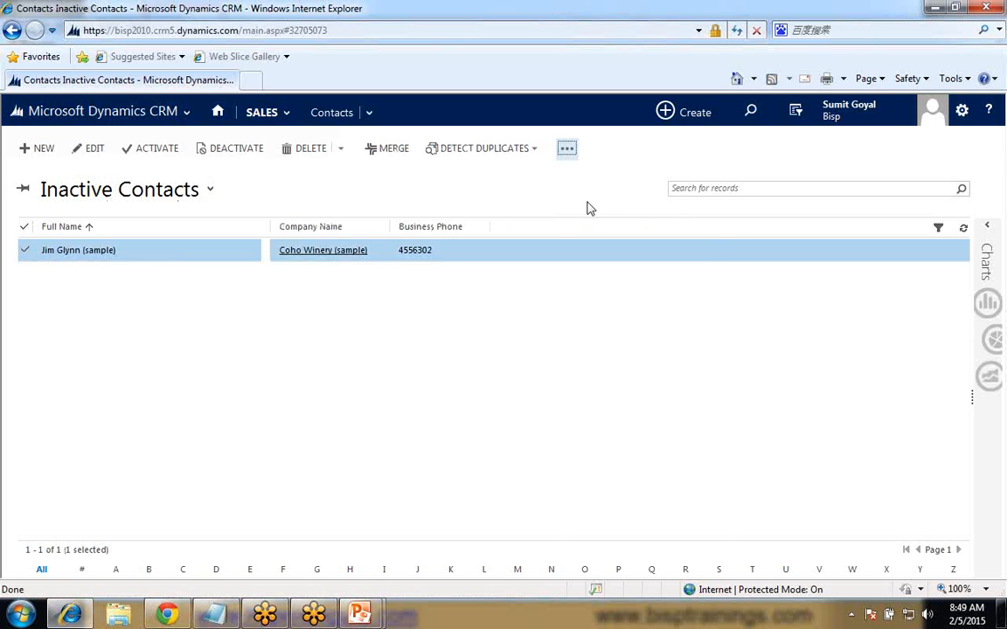
- Send a direct email to the selected record using the Contact Reconnected template
{"action": "left_click", "coordinate": [566, 148]}
{"action": "left_click", "coordinate": [577, 169]}
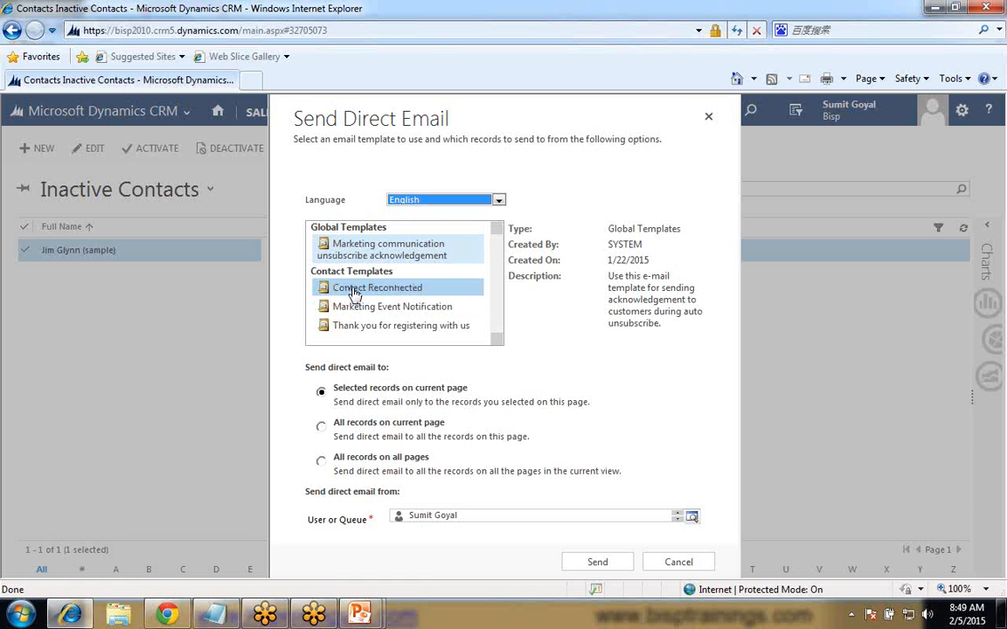
{"action": "left_click", "coordinate": [353, 294]}
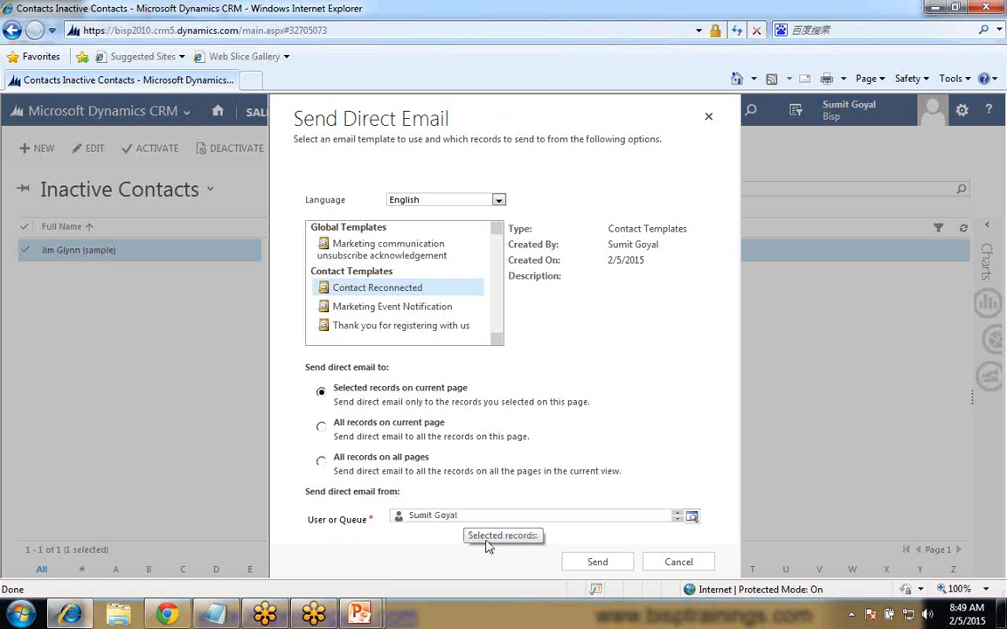
{"action": "left_click", "coordinate": [594, 564]}
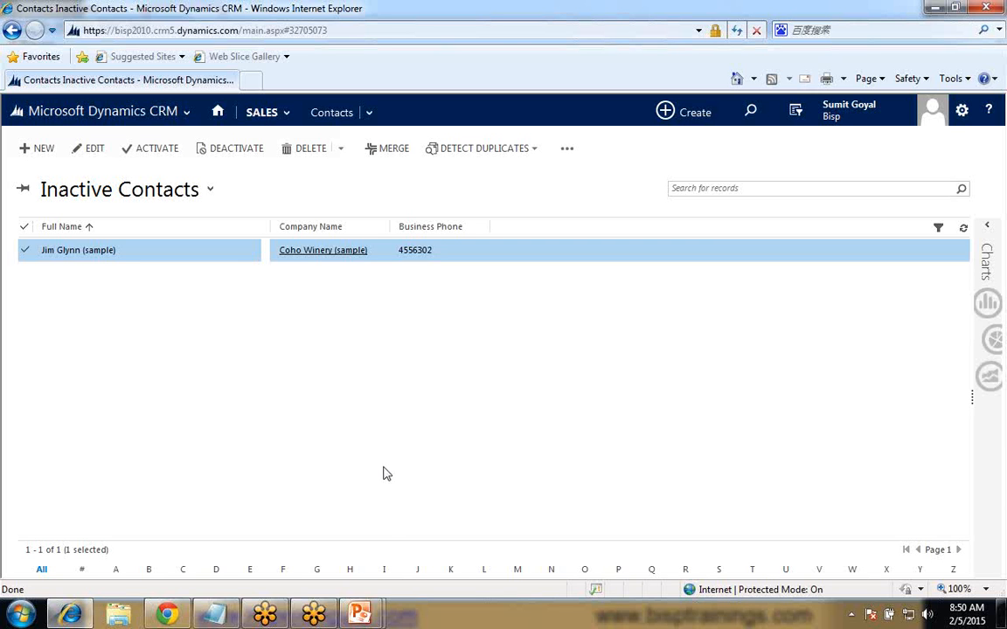
- Switch to the PowerPoint slide show, review the Email Template and Mail Merge slide, and leave the show
{"action": "left_click", "coordinate": [367, 616]}
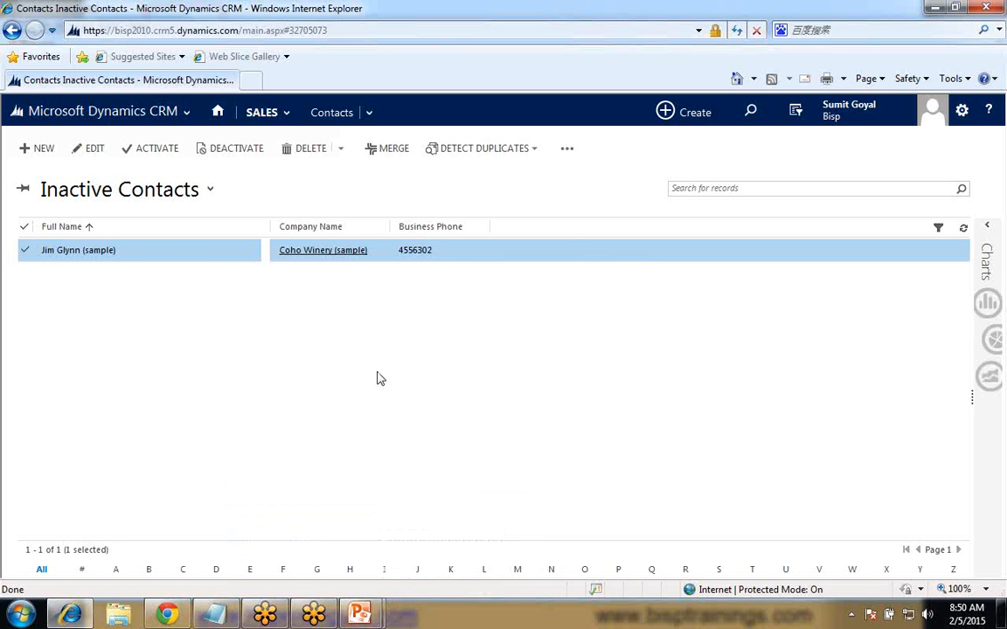
{"action": "left_click", "coordinate": [367, 616]}
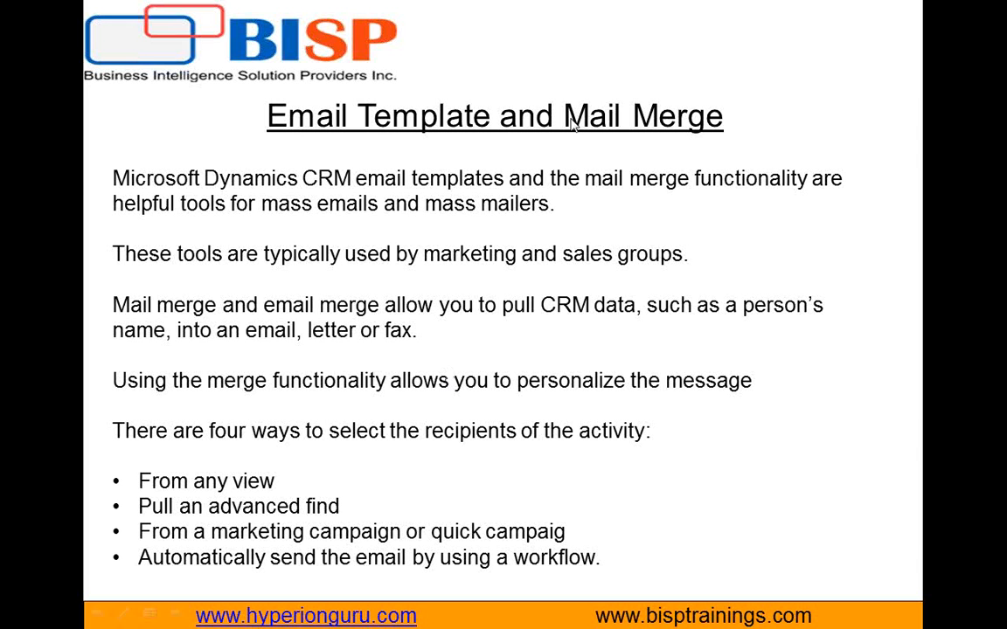
{"action": "key", "text": "Escape"}
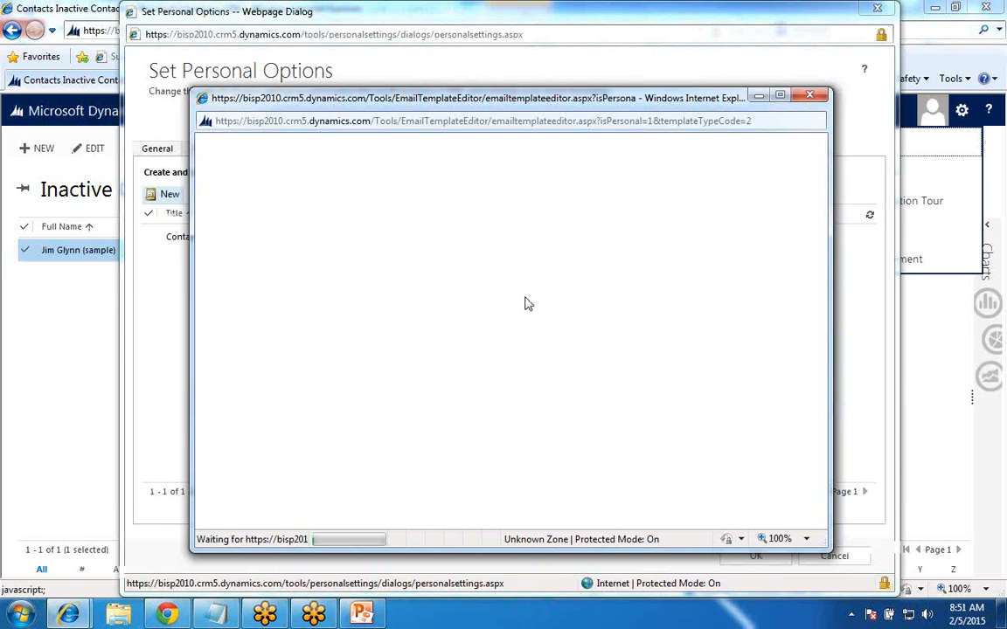
- Check the language choices for a new Contact email template, then discard the template and close the personal options without saving
{"action": "left_click", "coordinate": [597, 254]}
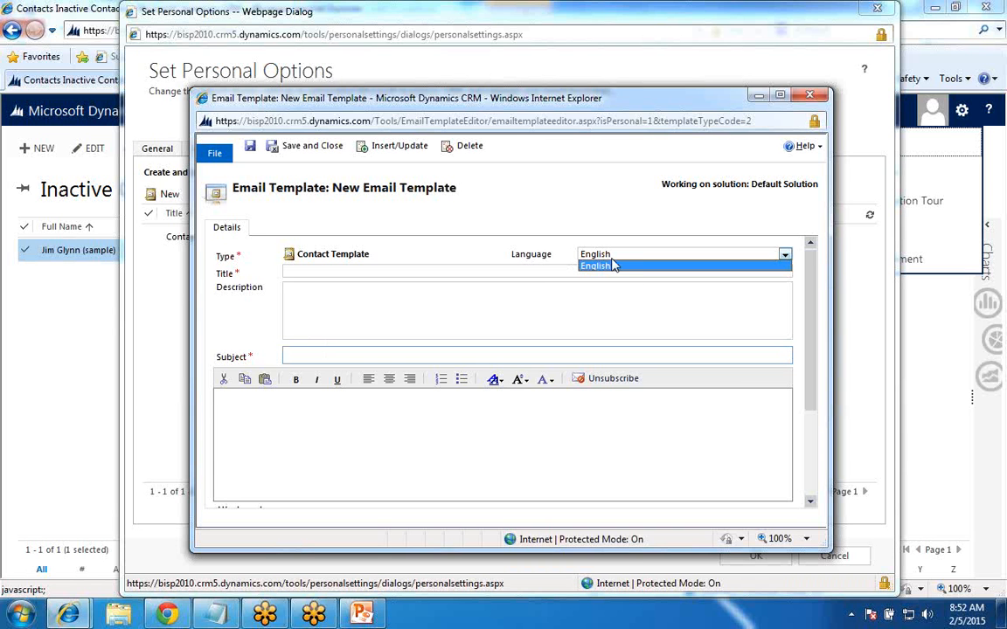
{"action": "left_click", "coordinate": [810, 99]}
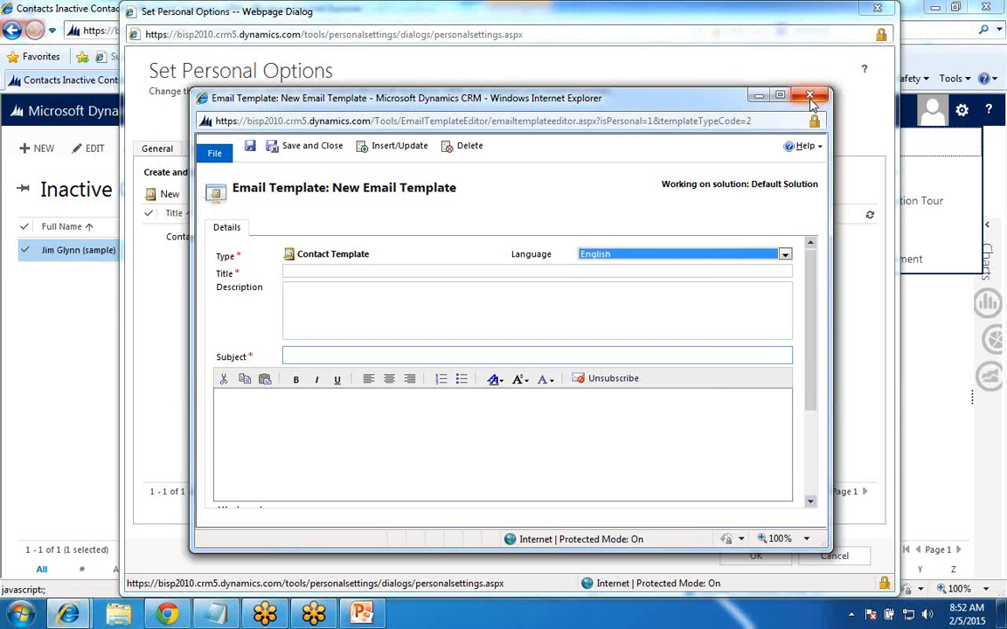
{"action": "left_click", "coordinate": [809, 96]}
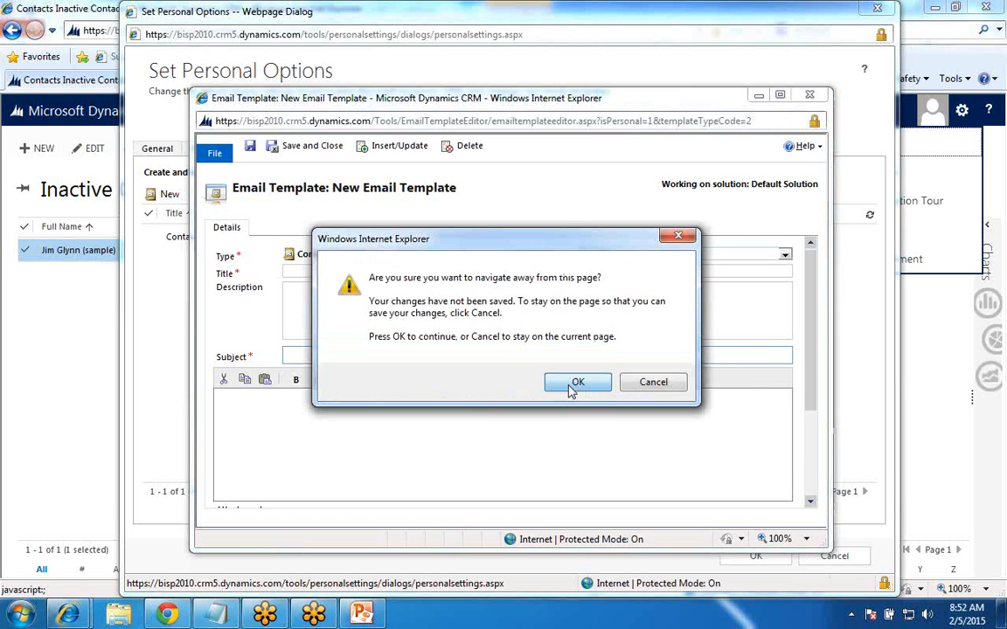
{"action": "left_click", "coordinate": [573, 390]}
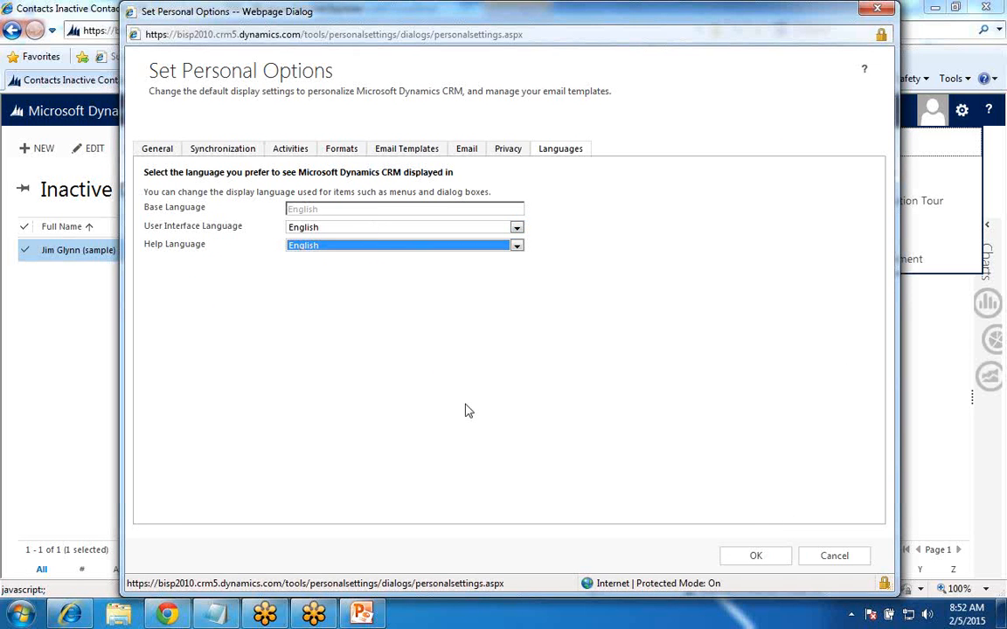
{"action": "left_click", "coordinate": [829, 559]}
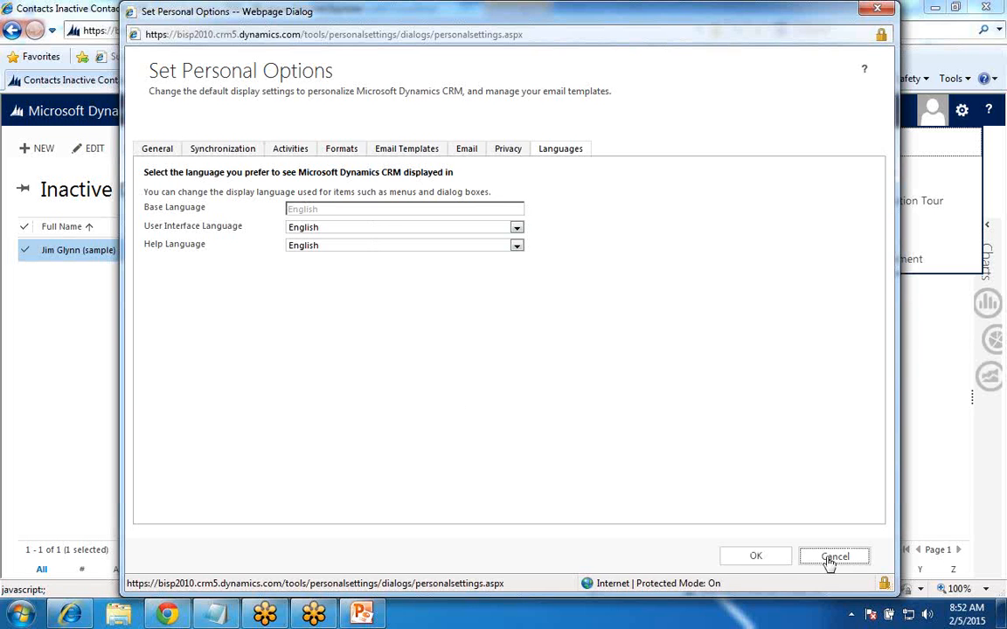
{"action": "left_click", "coordinate": [830, 560]}
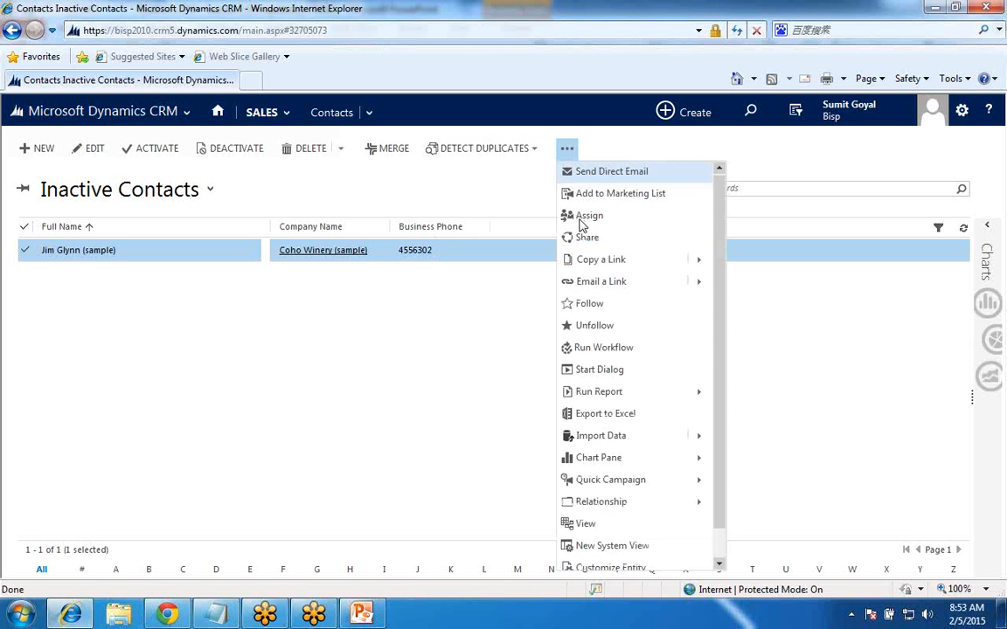
- Inspect the template language choices for sending a direct email to the selected inactive contact, keeping English, and cancel without sending
{"action": "left_click", "coordinate": [586, 172]}
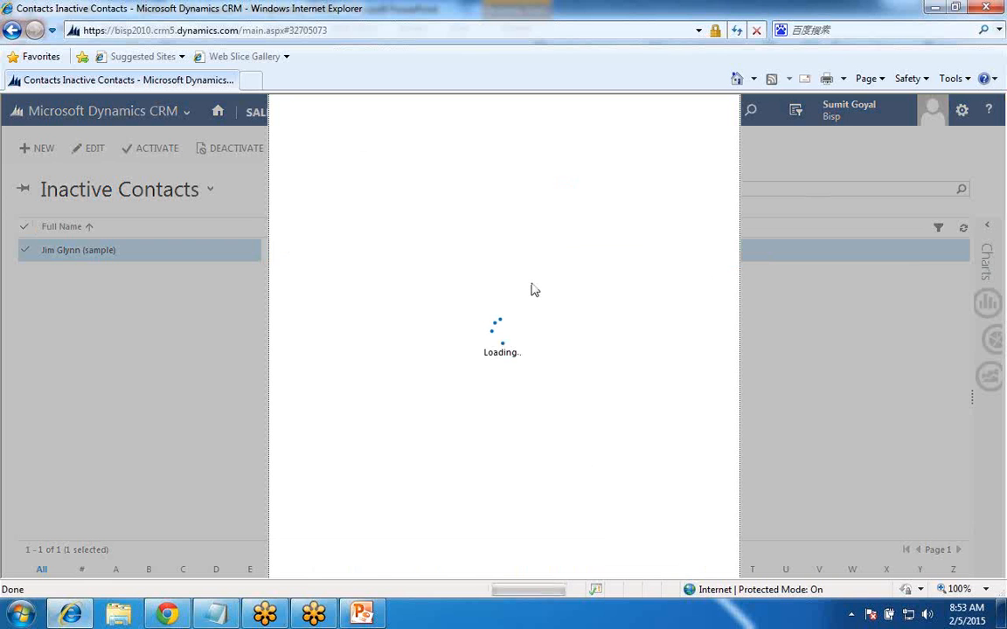
{"action": "left_click", "coordinate": [398, 199]}
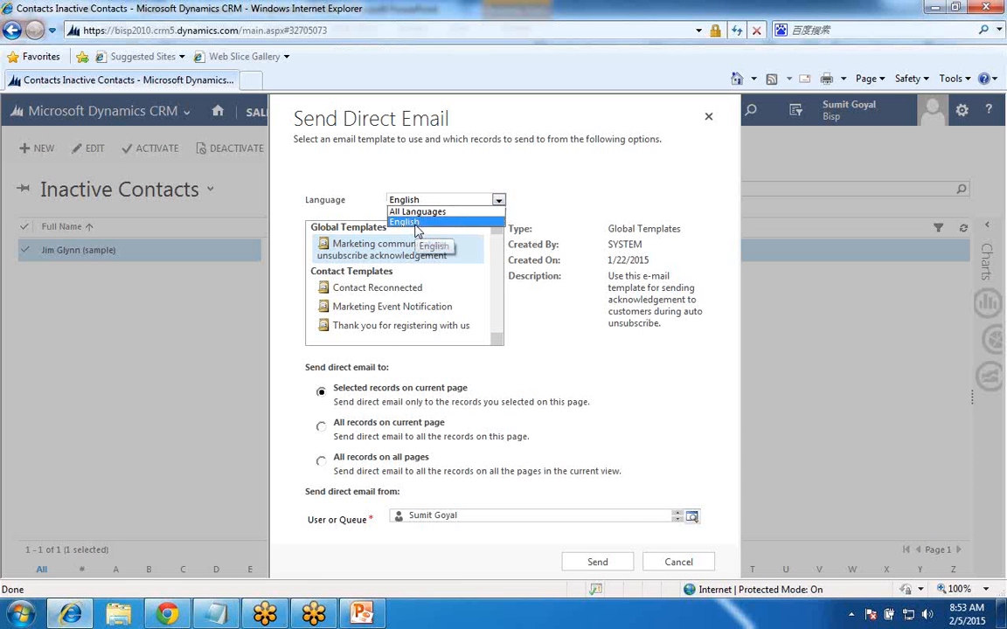
{"action": "left_click", "coordinate": [416, 223]}
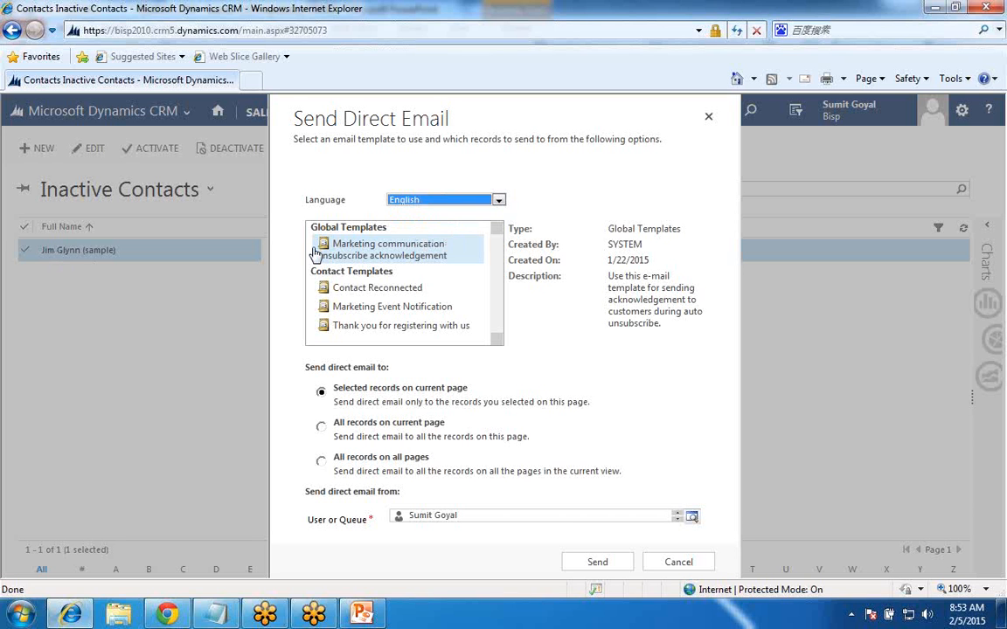
{"action": "left_click", "coordinate": [442, 200]}
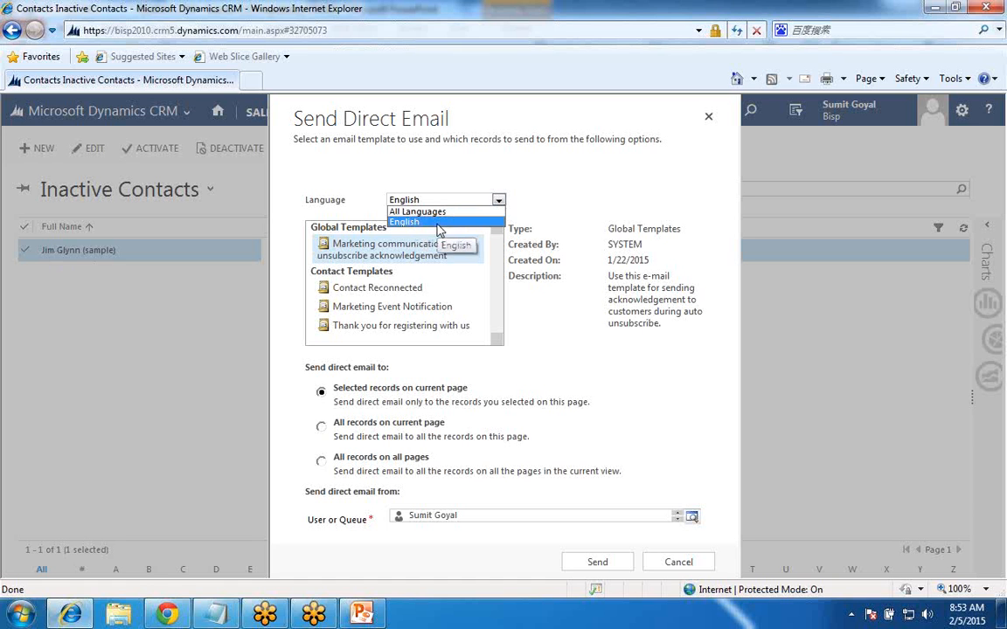
{"action": "left_click", "coordinate": [438, 225]}
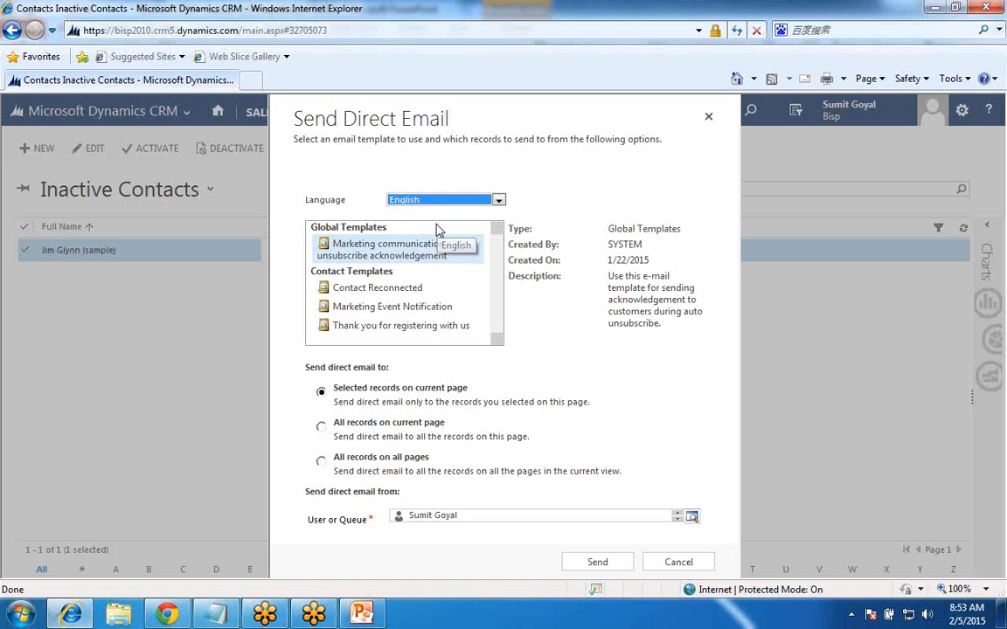
{"action": "left_click", "coordinate": [430, 201]}
{"action": "left_click", "coordinate": [425, 223]}
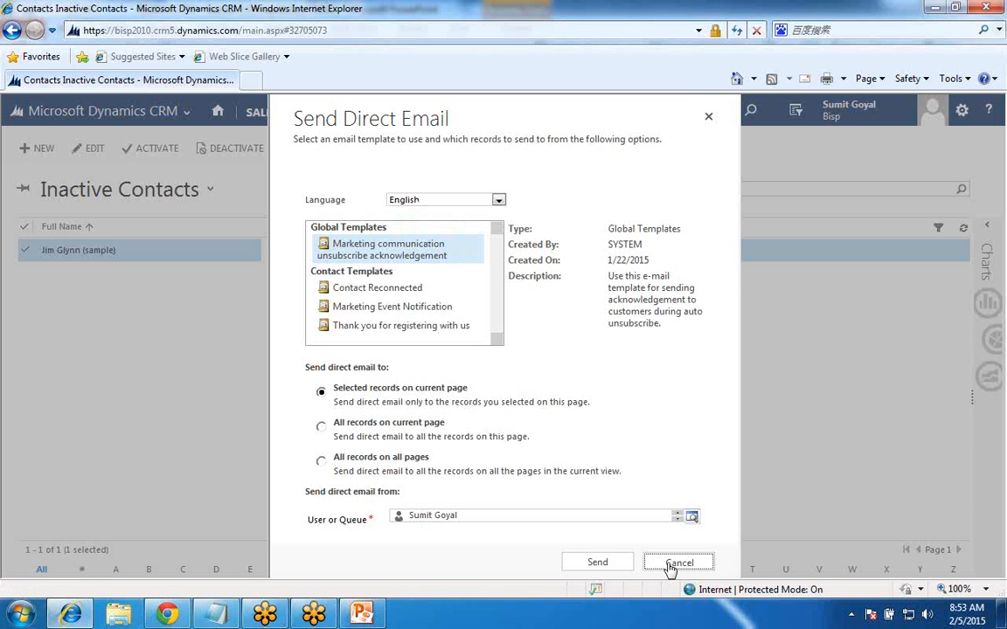
{"action": "left_click", "coordinate": [677, 562]}
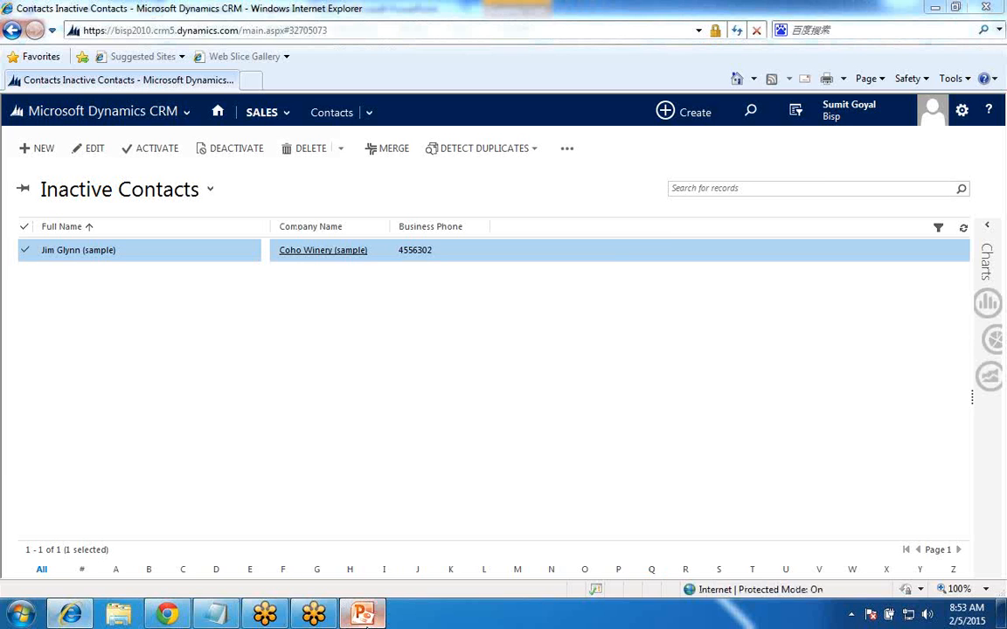
- Switch to PowerPoint and present the Email Template and Mail Merge slide as a full-screen slide show
{"action": "left_click", "coordinate": [367, 616]}
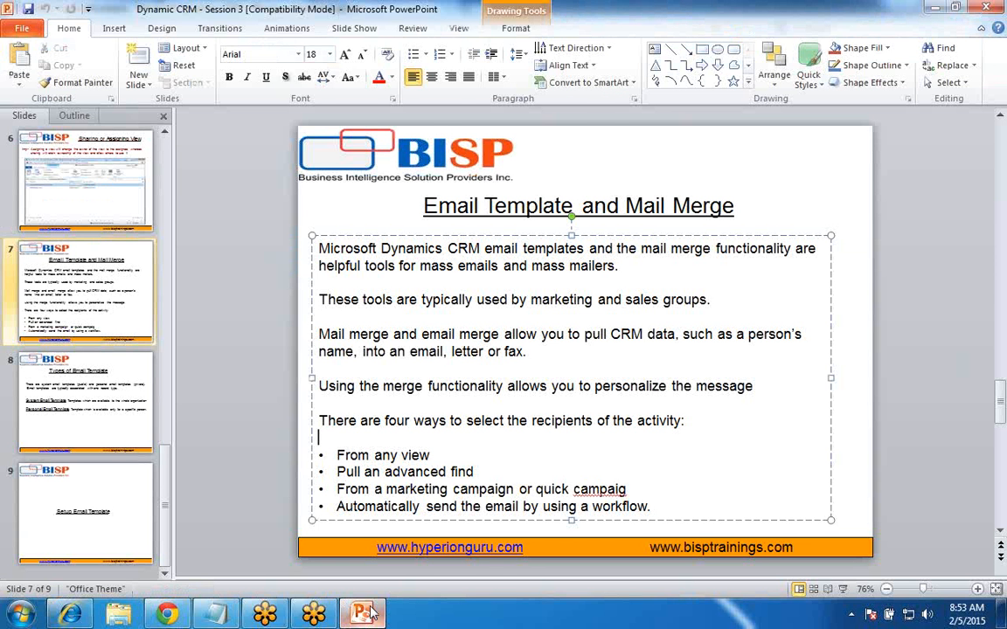
{"action": "key", "text": "shift+F5"}
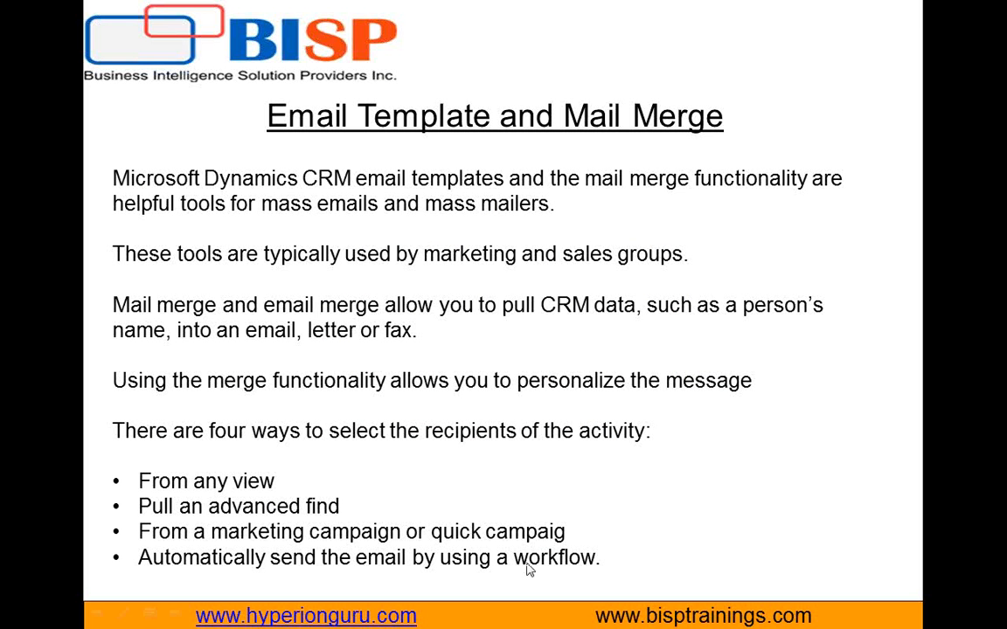
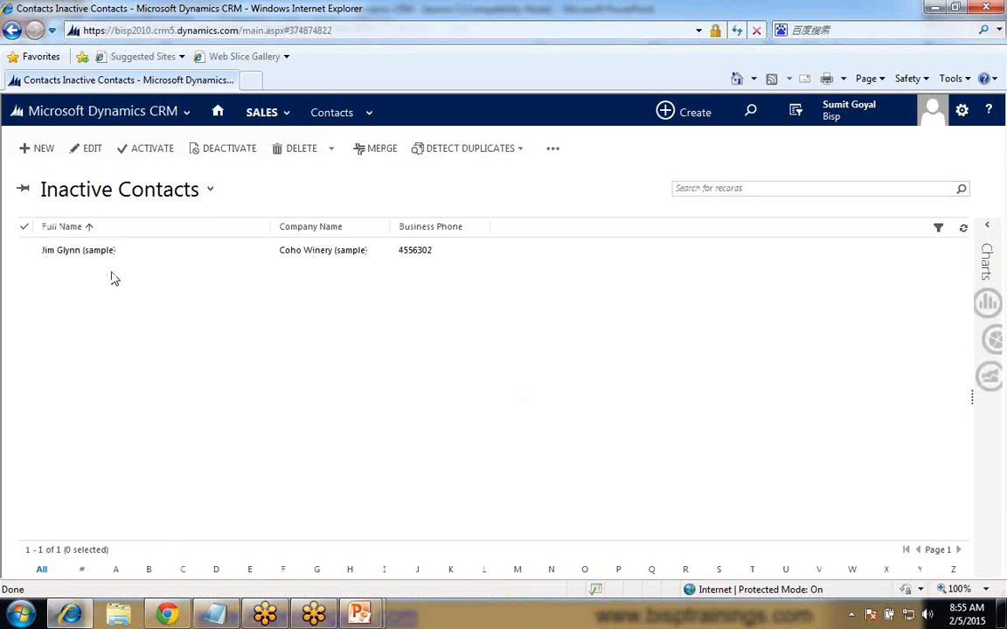
- Switch the contacts list to the My Active Contacts view
{"action": "left_click", "coordinate": [208, 191]}
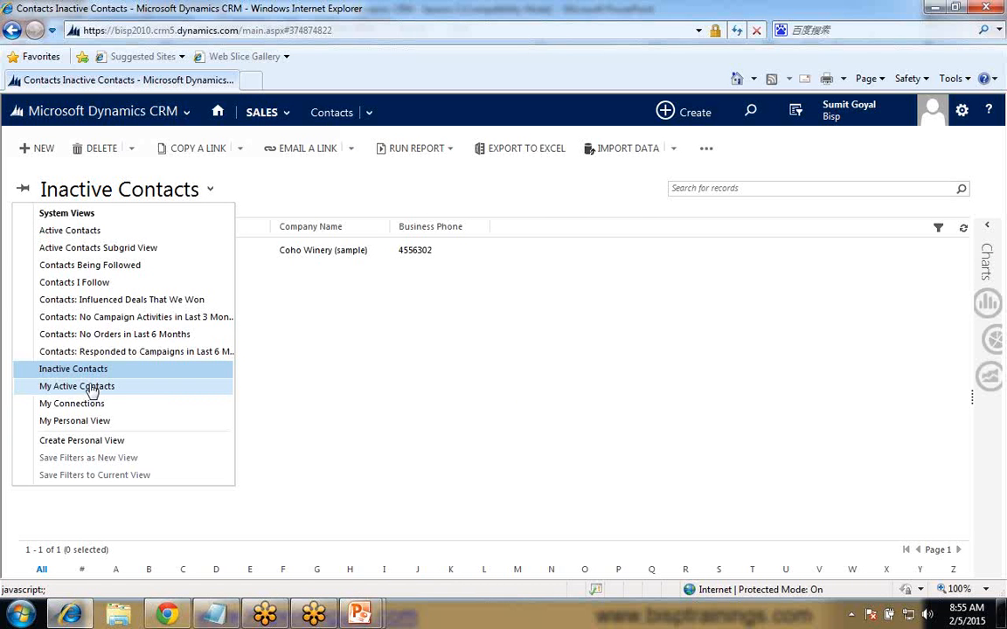
{"action": "left_click", "coordinate": [91, 386]}
{"action": "left_click", "coordinate": [706, 149]}
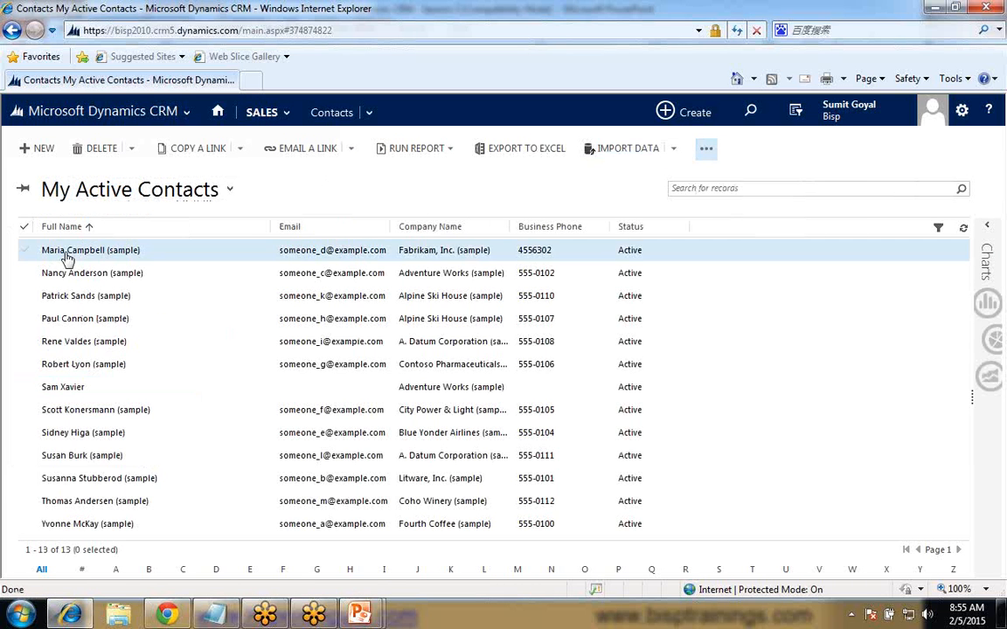
- Go to the Customizations area in Settings and open the default solution through Customize the System
{"action": "left_click", "coordinate": [128, 112]}
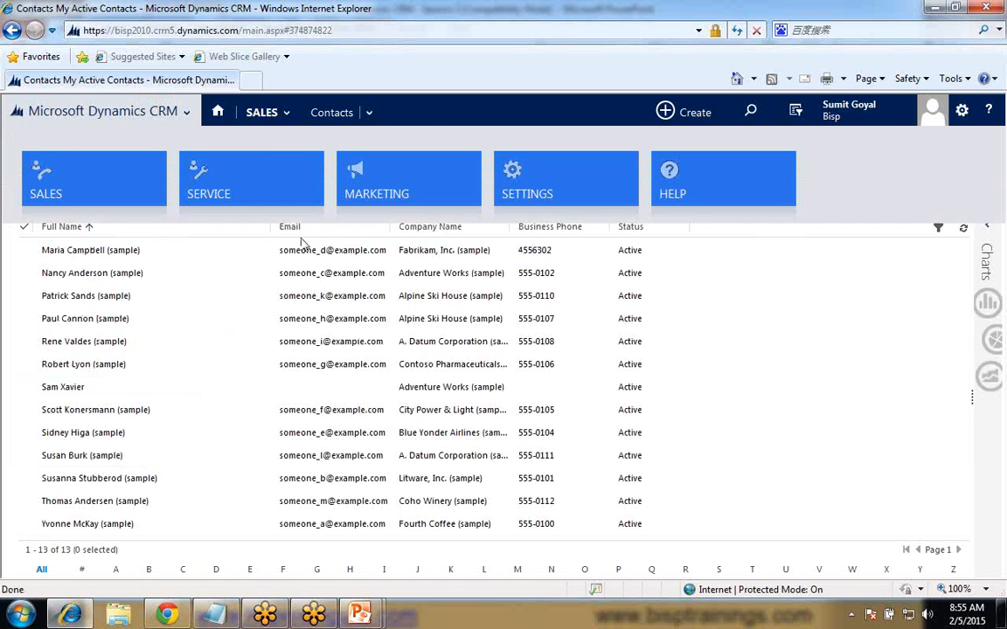
{"action": "left_click", "coordinate": [555, 186]}
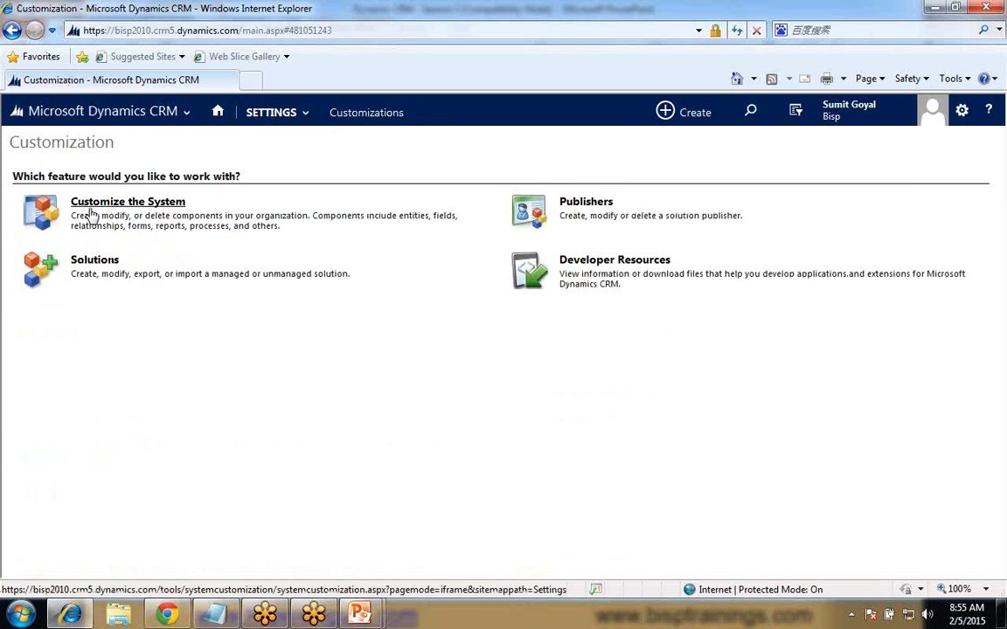
{"action": "left_click", "coordinate": [95, 208]}
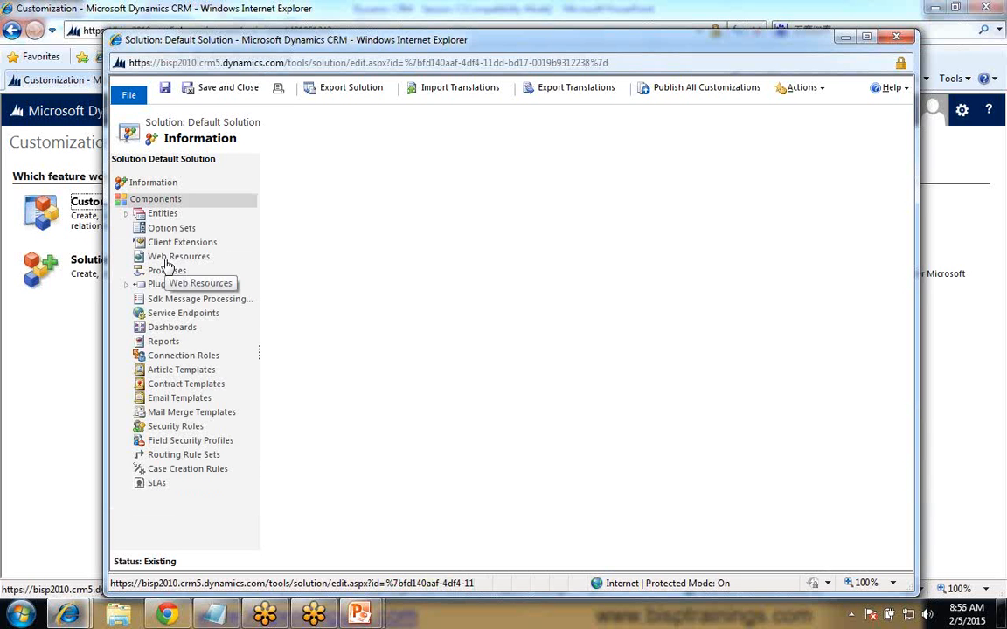
- Expand the Contact entity in the default solution and open its forms list
{"action": "left_click", "coordinate": [130, 215]}
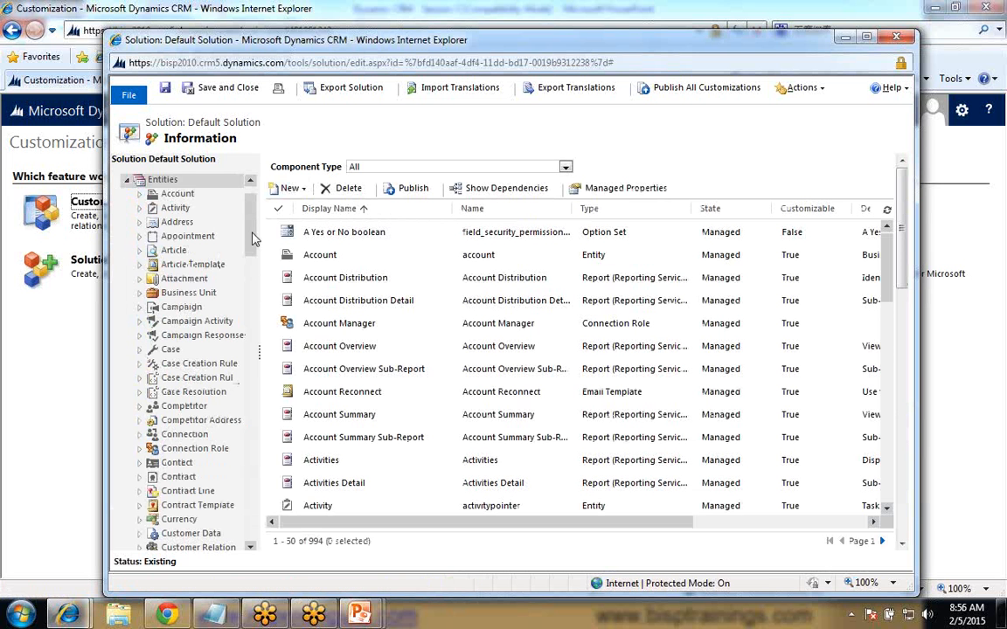
{"action": "scroll", "coordinate": [254, 238], "scroll_direction": "down", "scroll_amount": 3}
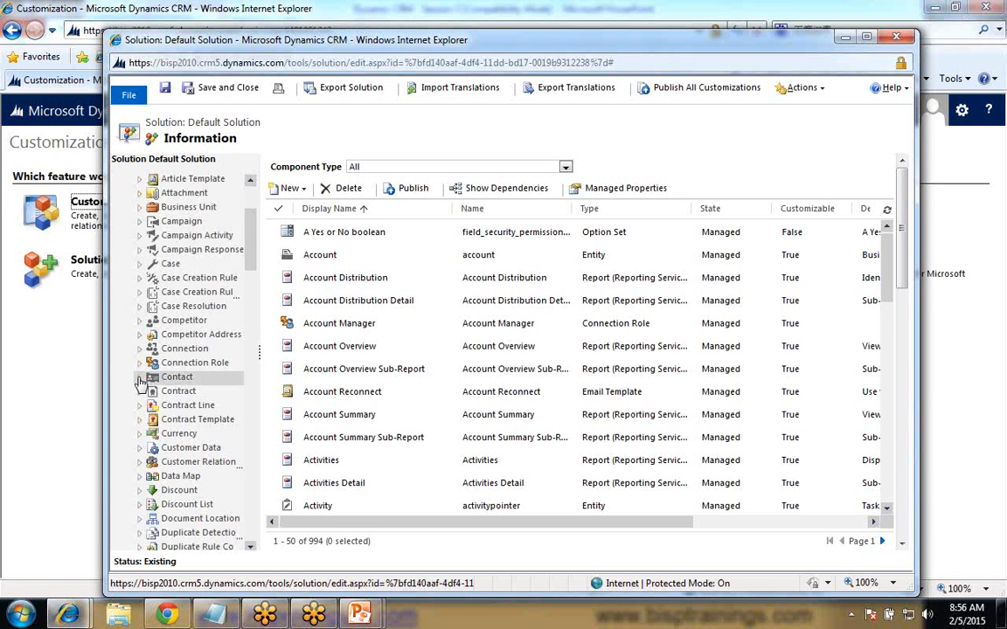
{"action": "left_click", "coordinate": [139, 396]}
{"action": "left_click", "coordinate": [181, 414]}
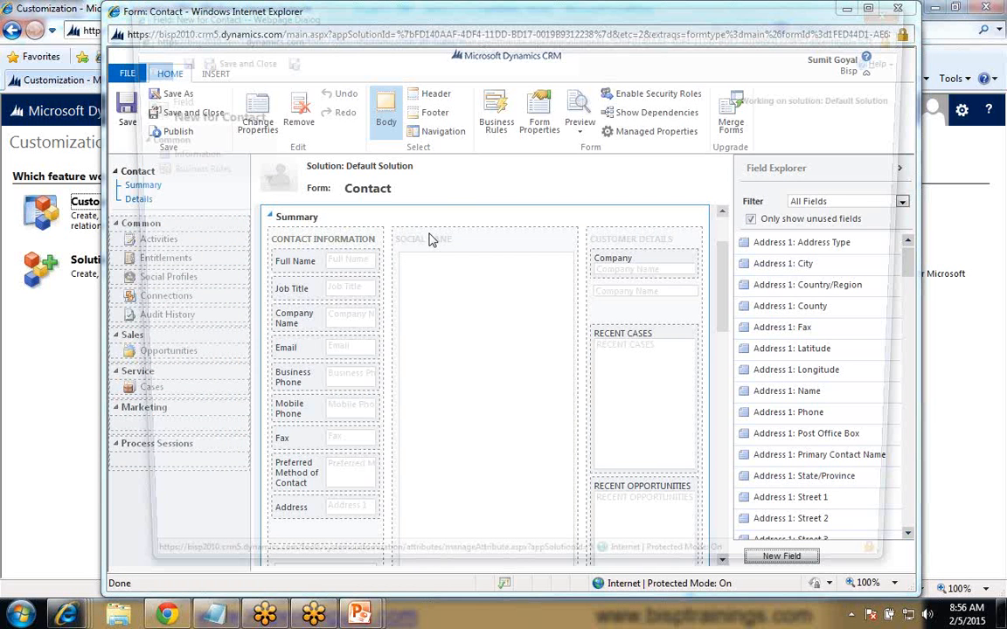
- Give the new Contact field the display name Prefered Email Language and set its data type to Option Set
{"action": "type", "text": "Prefered Email Language"}
{"action": "key", "text": "Tab"}
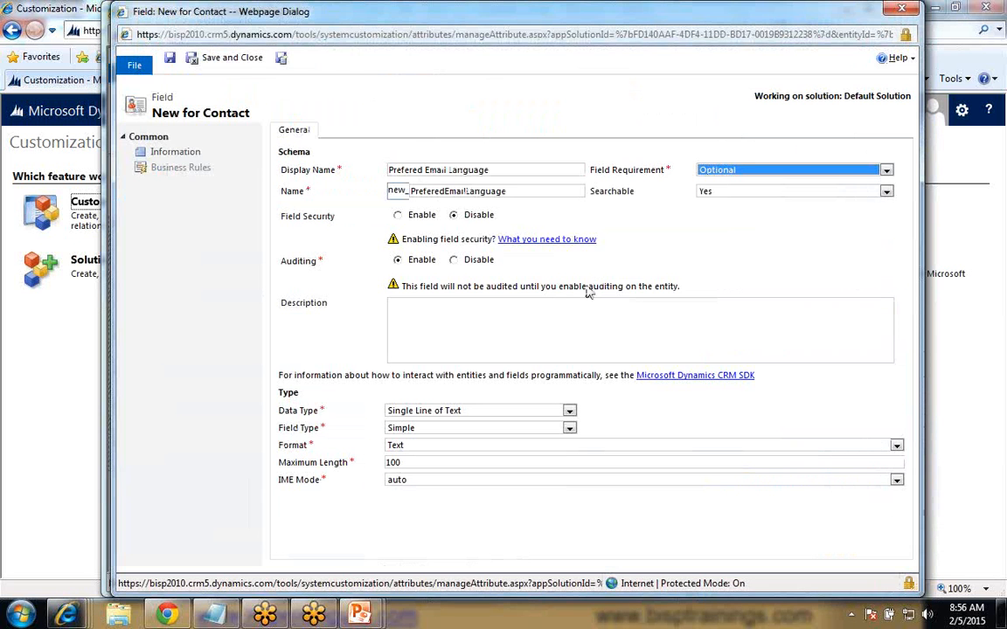
{"action": "left_click", "coordinate": [444, 416]}
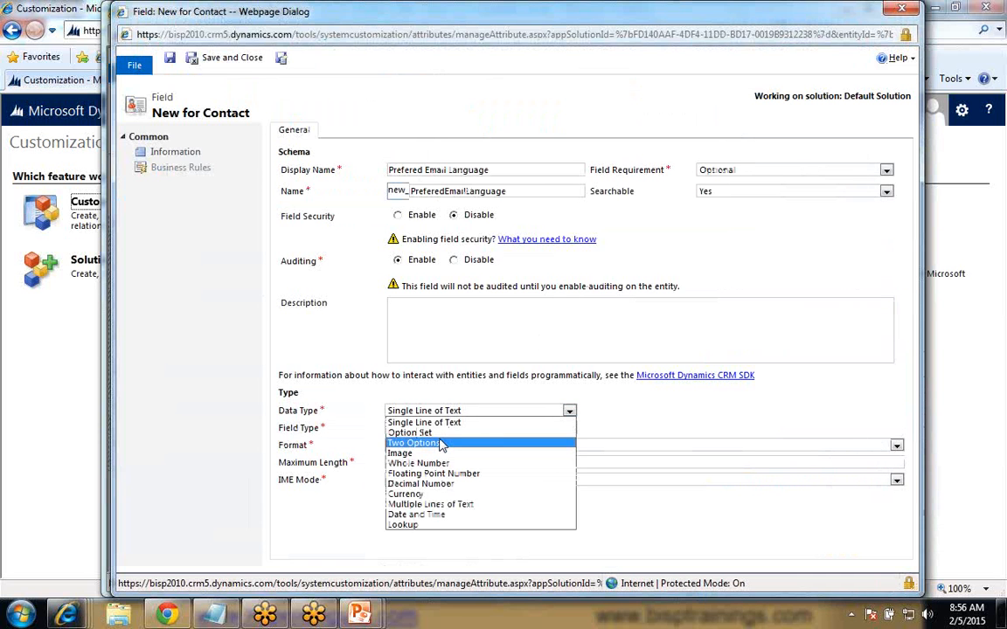
{"action": "left_click", "coordinate": [420, 432]}
{"action": "left_click", "coordinate": [476, 409]}
{"action": "left_click", "coordinate": [437, 443]}
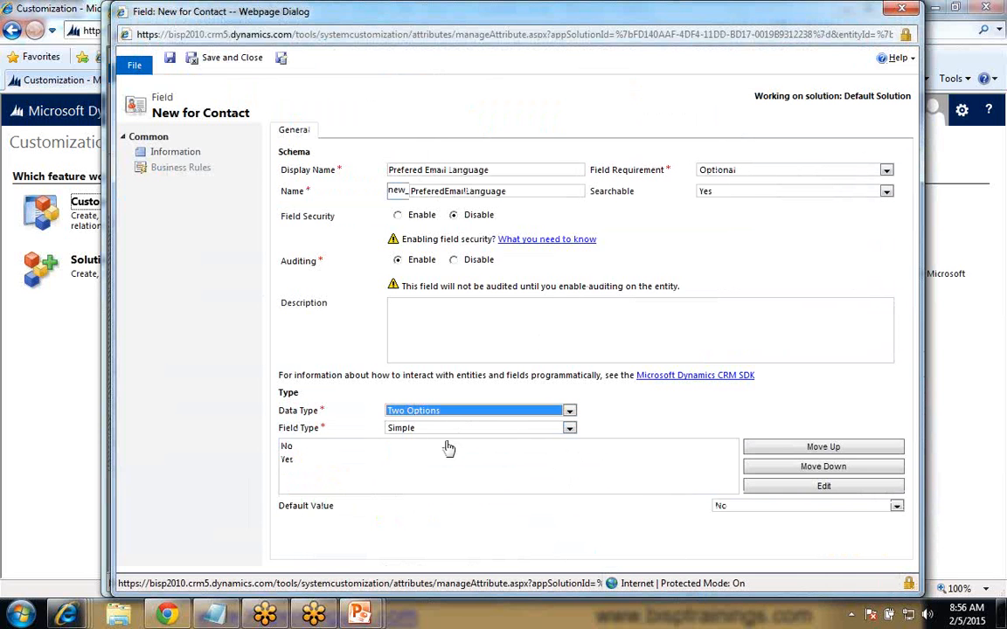
{"action": "left_click", "coordinate": [441, 412]}
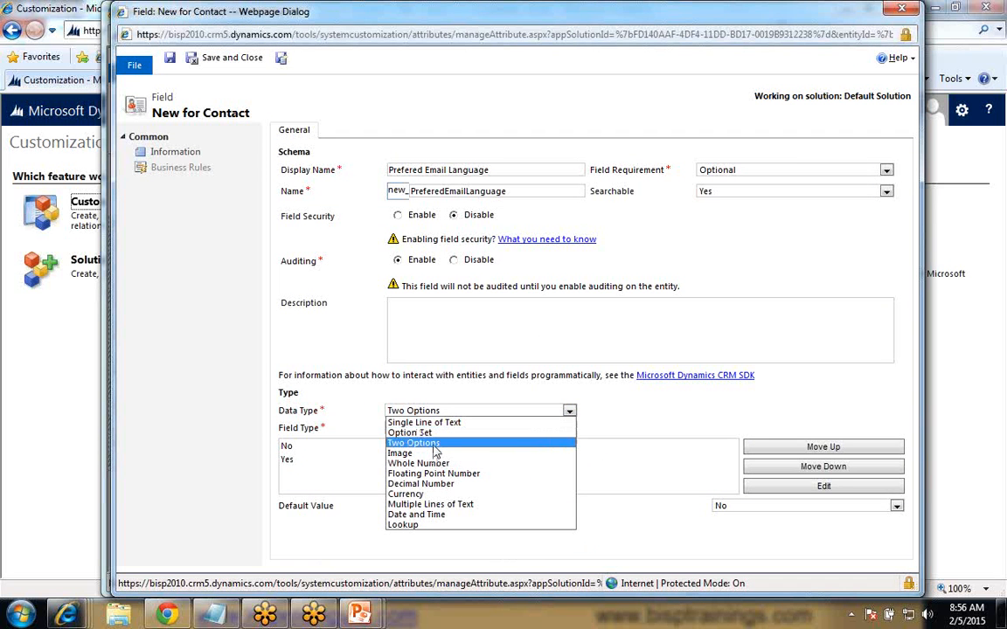
{"action": "left_click", "coordinate": [430, 443]}
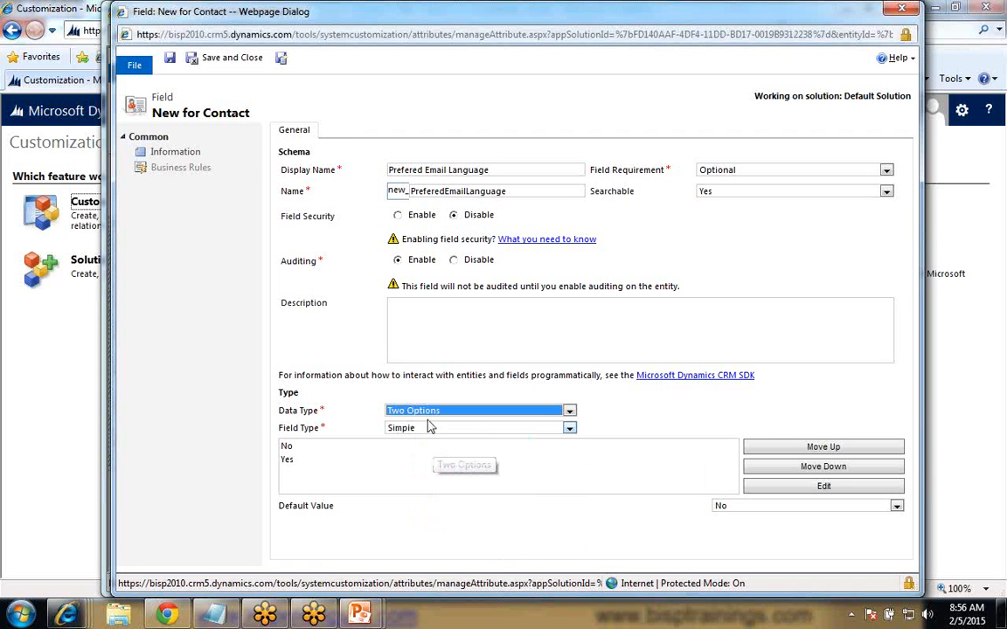
{"action": "left_click", "coordinate": [429, 413]}
{"action": "left_click", "coordinate": [424, 433]}
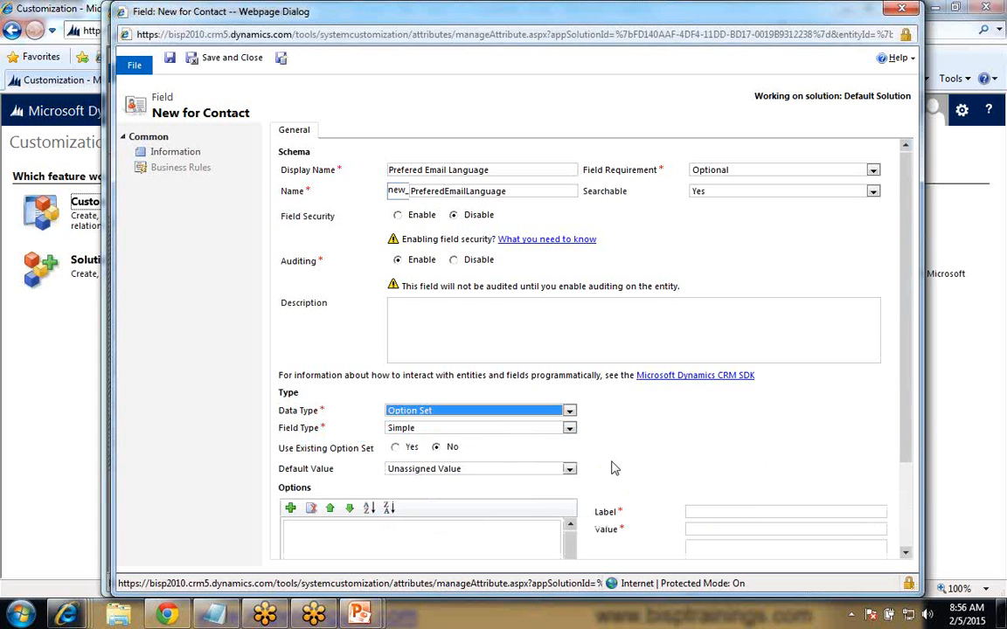
{"action": "scroll", "coordinate": [614, 468], "scroll_direction": "down", "scroll_amount": 1}
{"action": "scroll", "coordinate": [614, 468], "scroll_direction": "down", "scroll_amount": 1}
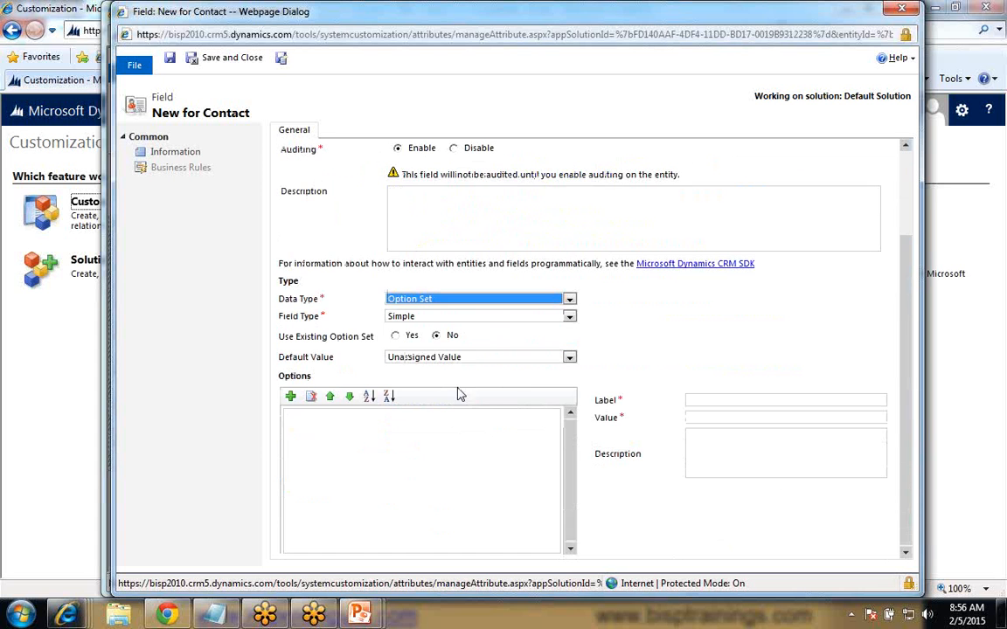
{"action": "left_click", "coordinate": [290, 396]}
{"action": "left_click", "coordinate": [720, 401]}
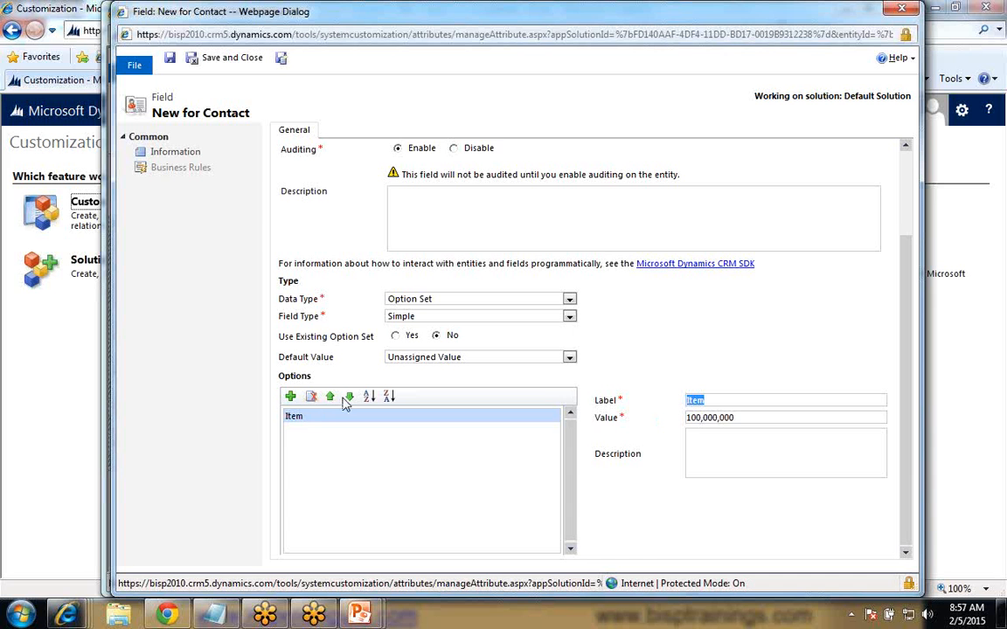
{"action": "left_click", "coordinate": [313, 399]}
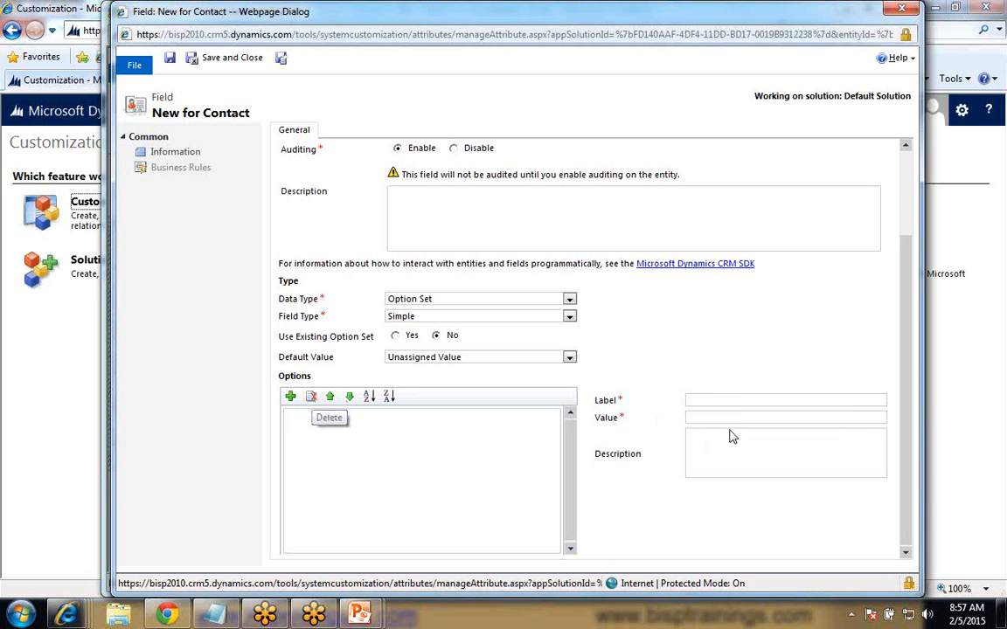
- Add an option labelled English to the field's option set
{"action": "left_click", "coordinate": [290, 398]}
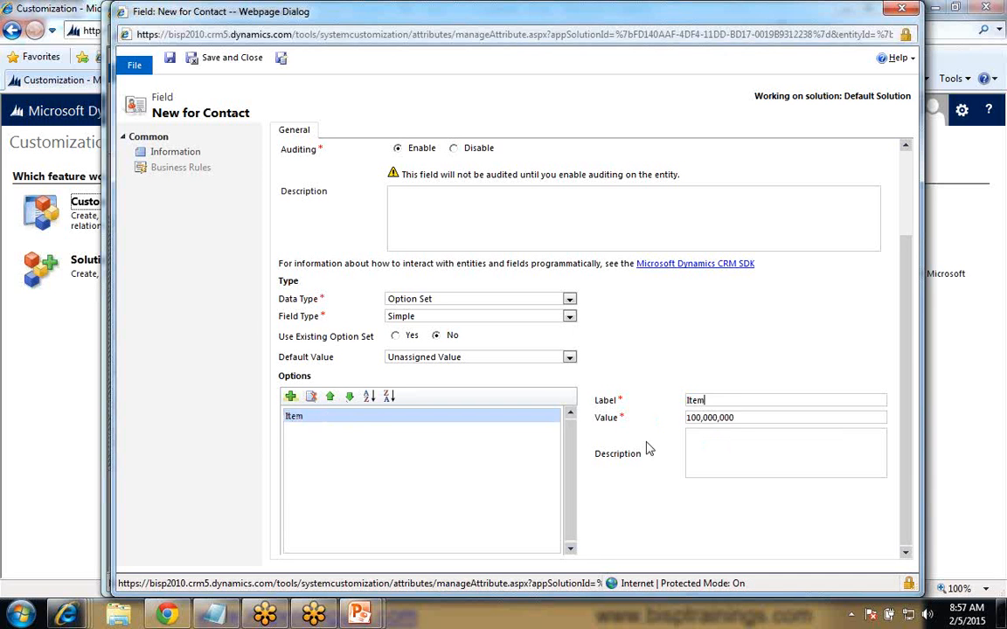
{"action": "left_click", "coordinate": [715, 401]}
{"action": "type", "text": "Entgl"}
{"action": "key", "text": "BackSpace"}
{"action": "key", "text": "BackSpace"}
{"action": "key", "text": "BackSpace"}
{"action": "type", "text": "glish"}
{"action": "key", "text": "Tab"}
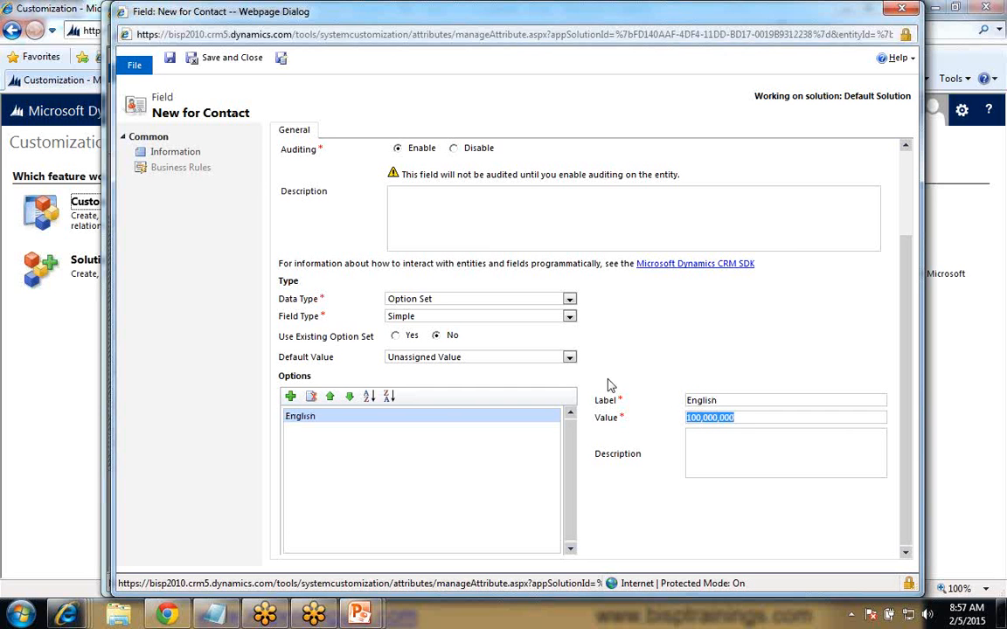
- Add a second option labelled French, then save and close the new field
{"action": "left_click", "coordinate": [290, 397]}
{"action": "left_click", "coordinate": [691, 401]}
{"action": "type", "text": "French"}
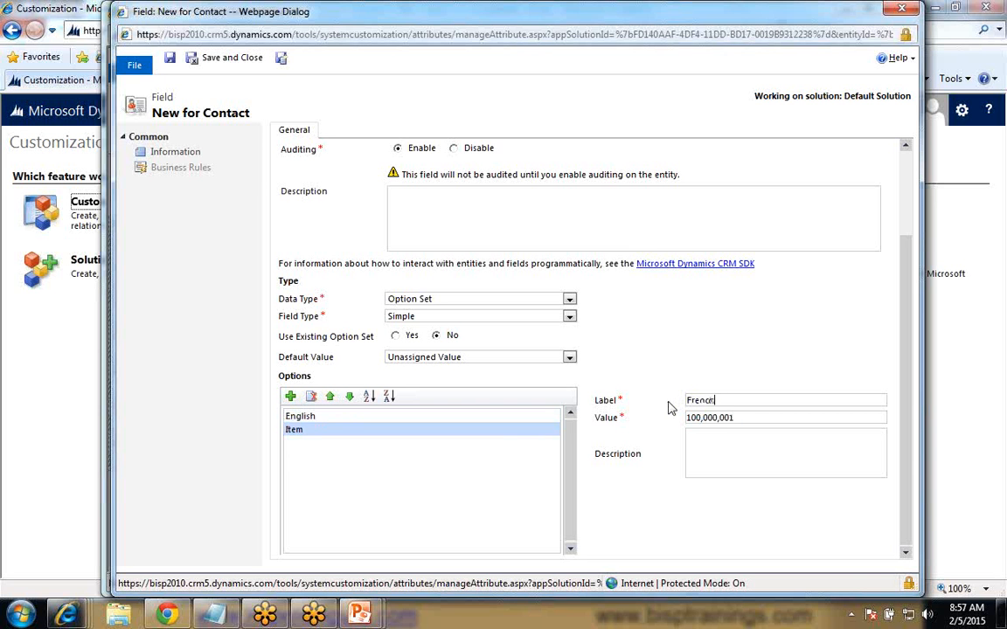
{"action": "left_click", "coordinate": [525, 447]}
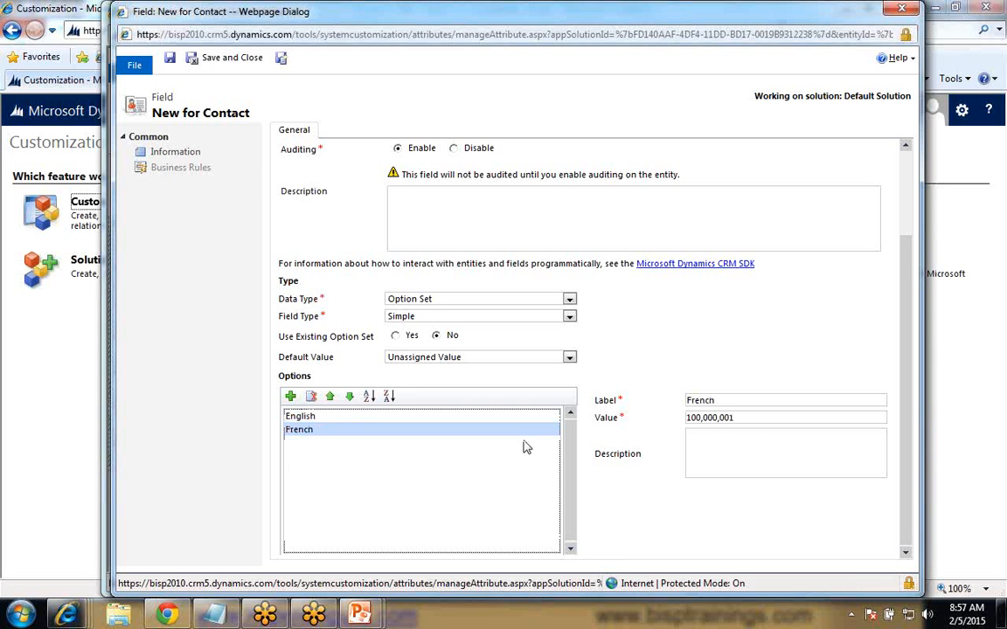
{"action": "left_click", "coordinate": [169, 62]}
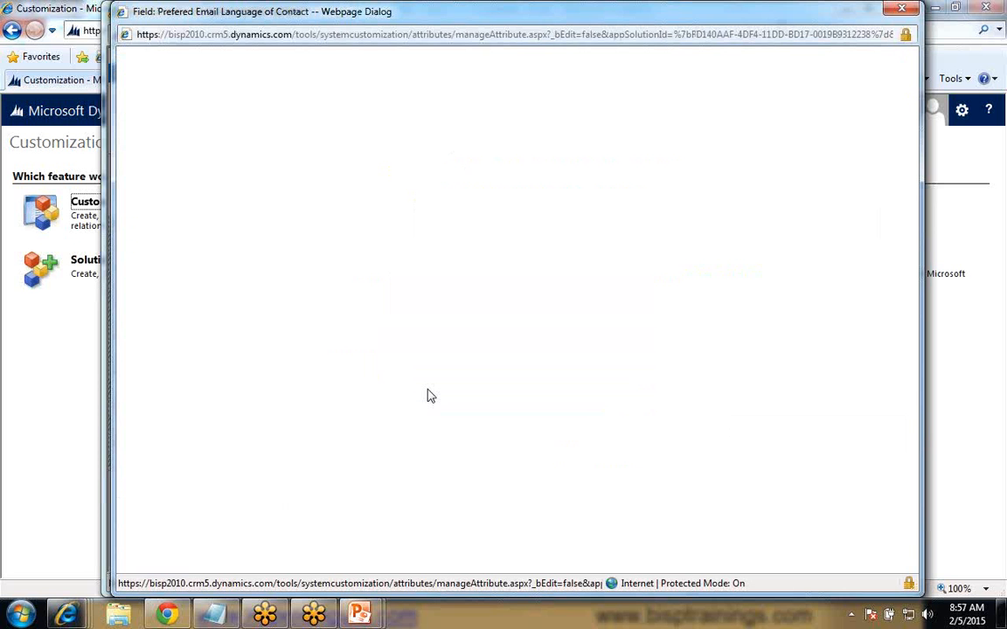
{"action": "left_click", "coordinate": [218, 57]}
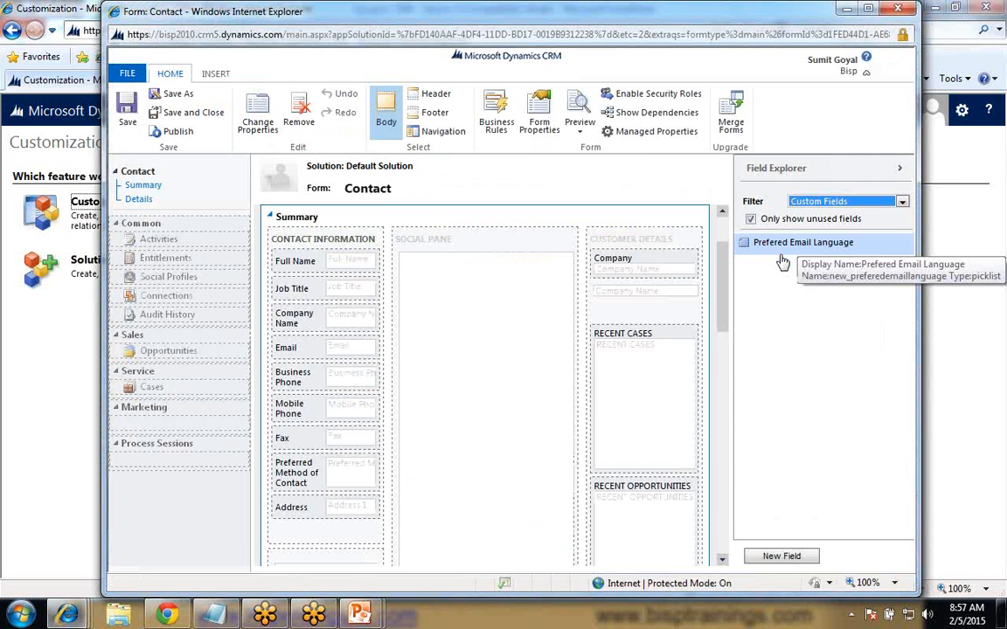
- Place the Prefered Email Language field below Address in the Contact form's Contact Information section, then save the form and publish all customizations
{"action": "left_click_drag", "start_coordinate": [814, 248], "coordinate": [322, 533]}
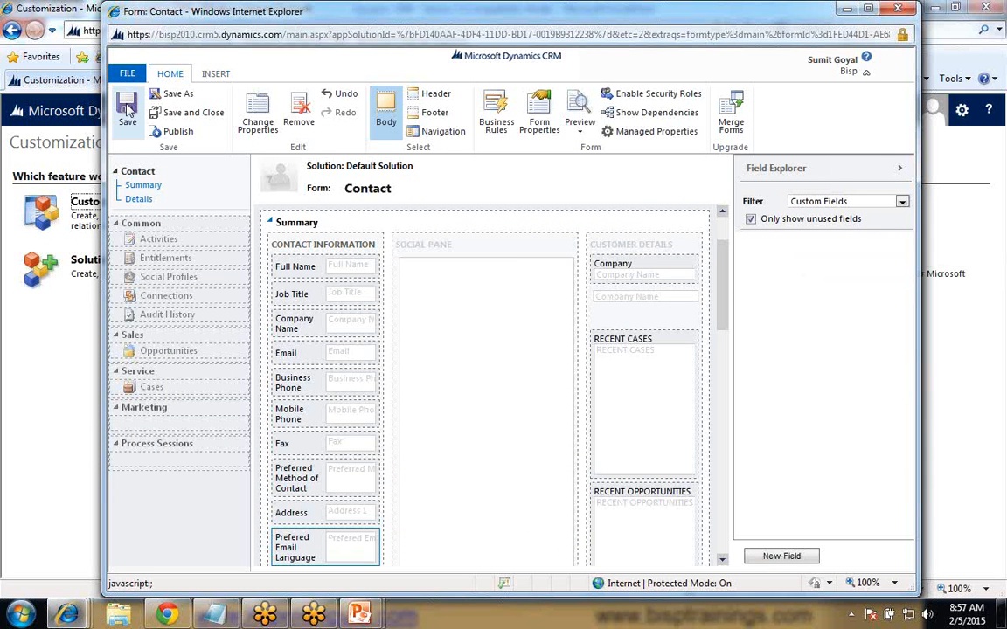
{"action": "left_click", "coordinate": [185, 133]}
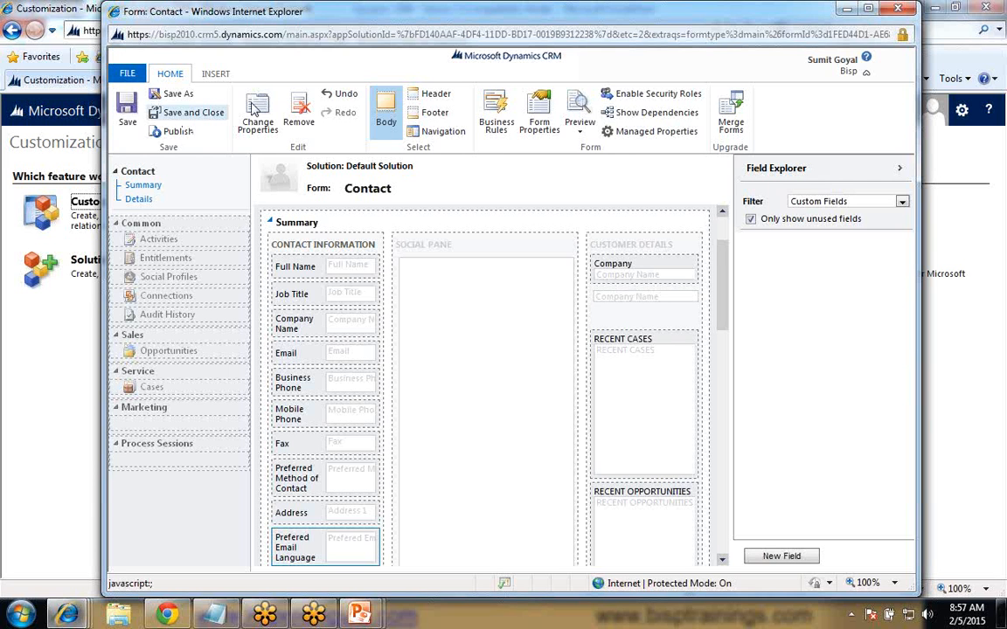
{"action": "left_click", "coordinate": [184, 117]}
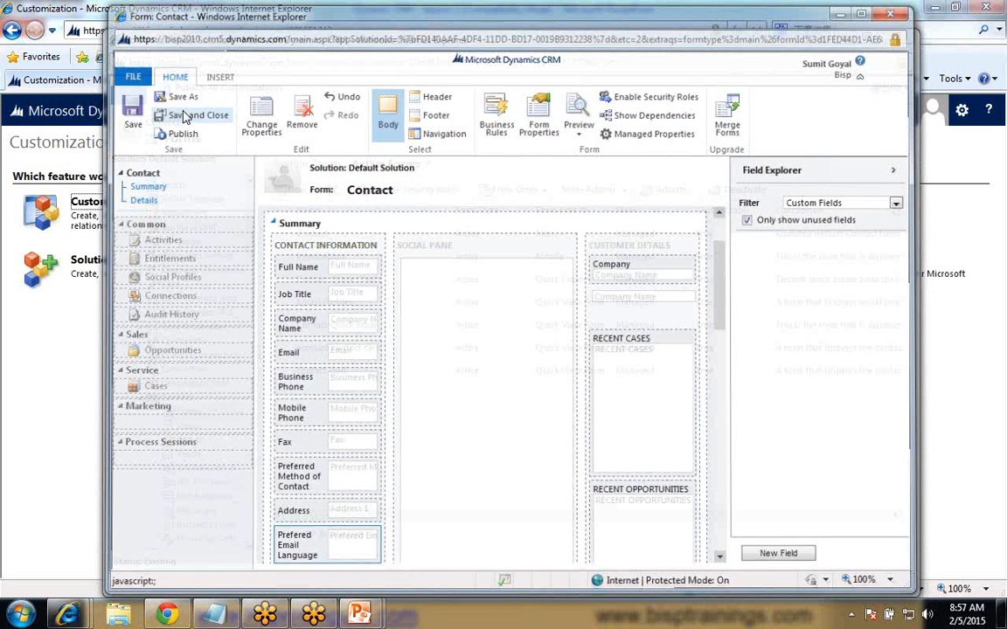
{"action": "left_click", "coordinate": [219, 93]}
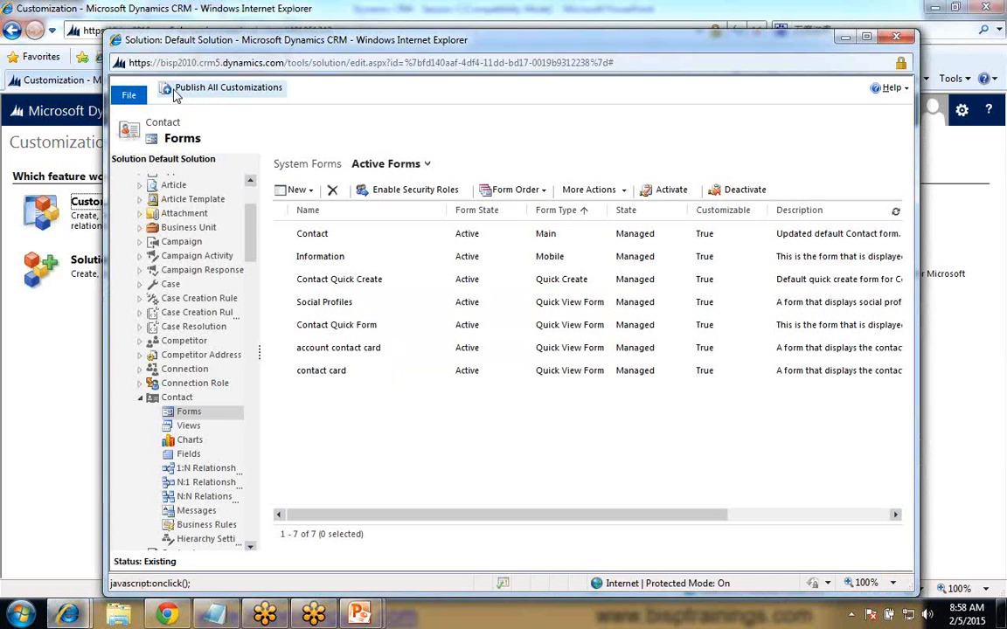
- Return to the main CRM window, go to the Sales contacts, and open the first contact in My Active Contacts
{"action": "key", "text": "alt+Tab"}
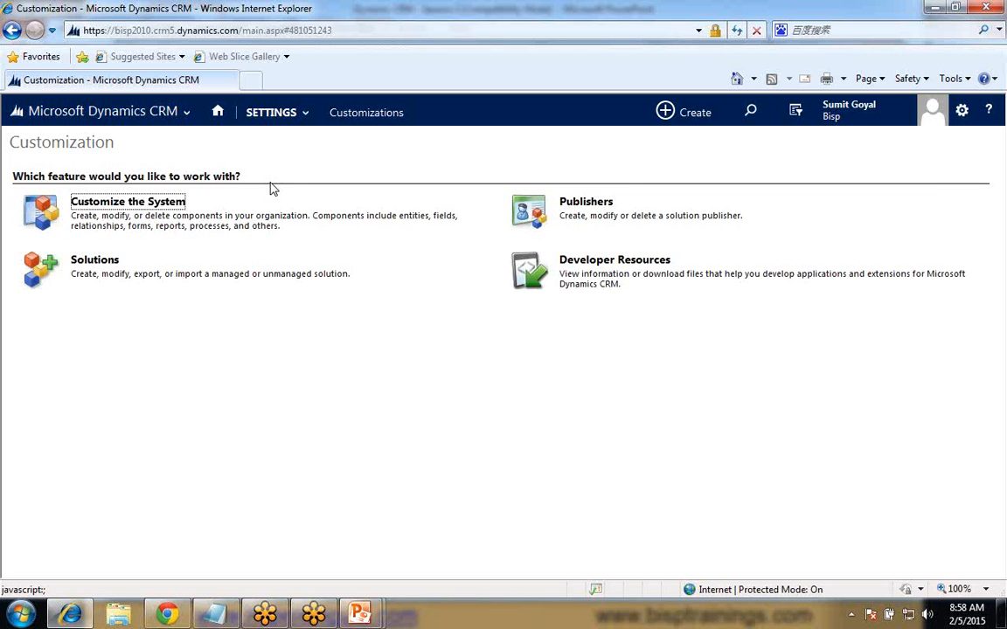
{"action": "left_click", "coordinate": [271, 113]}
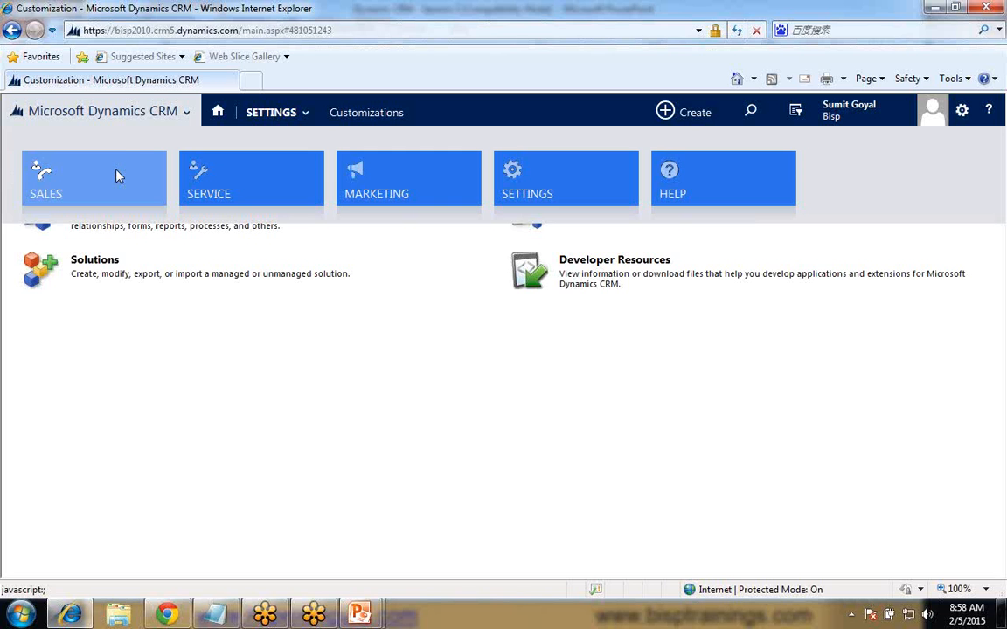
{"action": "left_click", "coordinate": [119, 176]}
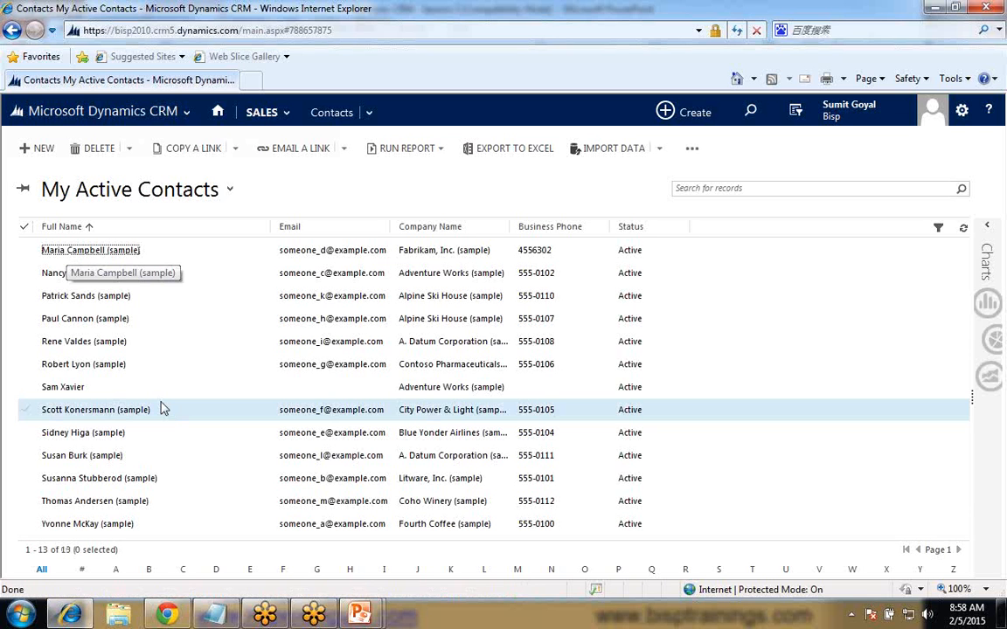
{"action": "left_click", "coordinate": [85, 251]}
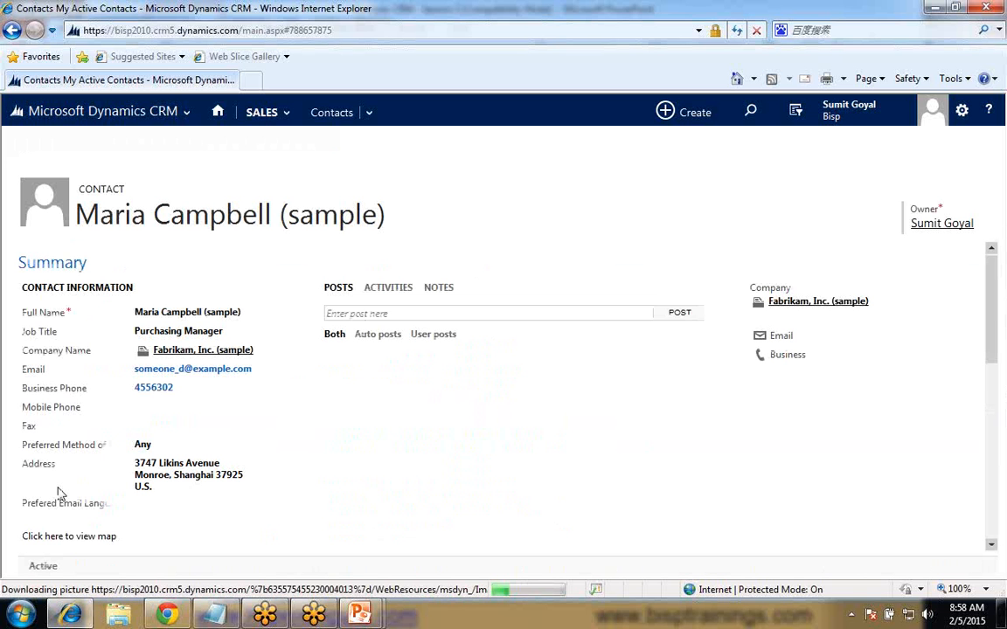
- Set the contact's Prefered Email Language to English
{"action": "scroll", "coordinate": [129, 442], "scroll_direction": "down", "scroll_amount": 2}
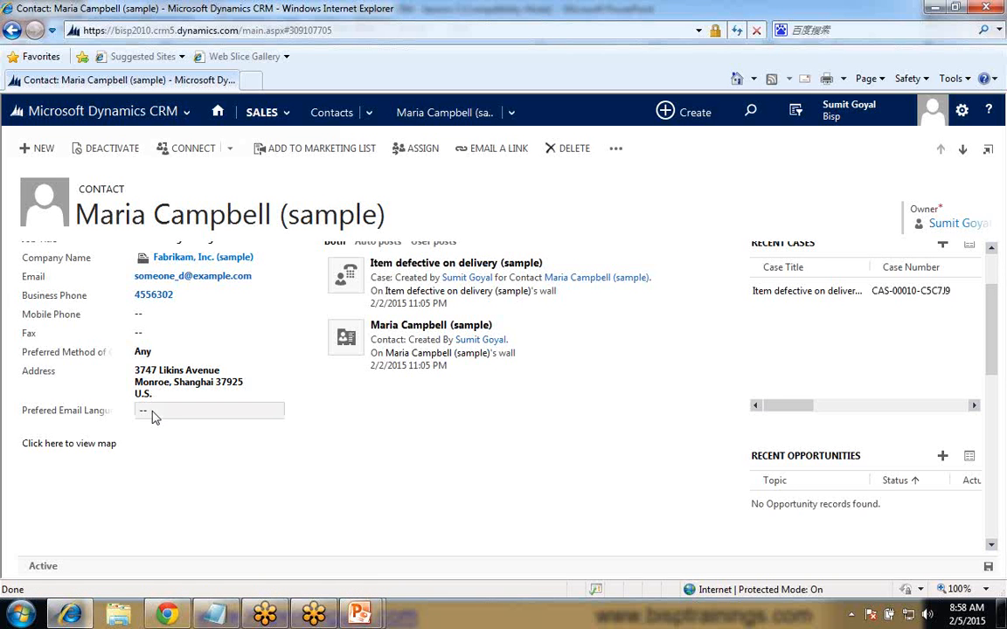
{"action": "left_click", "coordinate": [152, 417]}
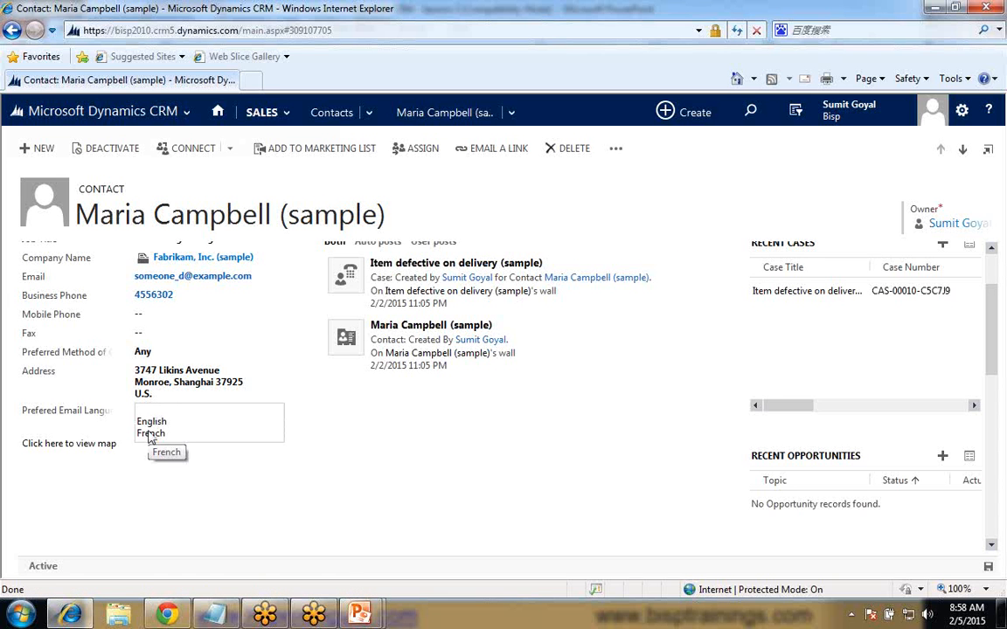
{"action": "left_click", "coordinate": [153, 423]}
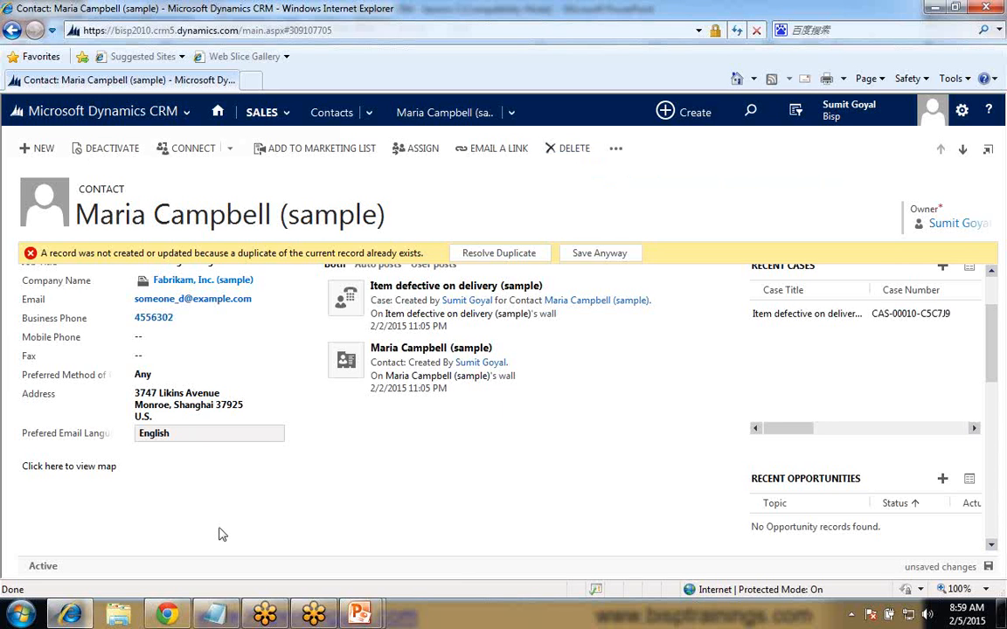
- Leave the contact record for the Sales contacts list, discarding the unsaved changes
{"action": "left_click", "coordinate": [76, 115]}
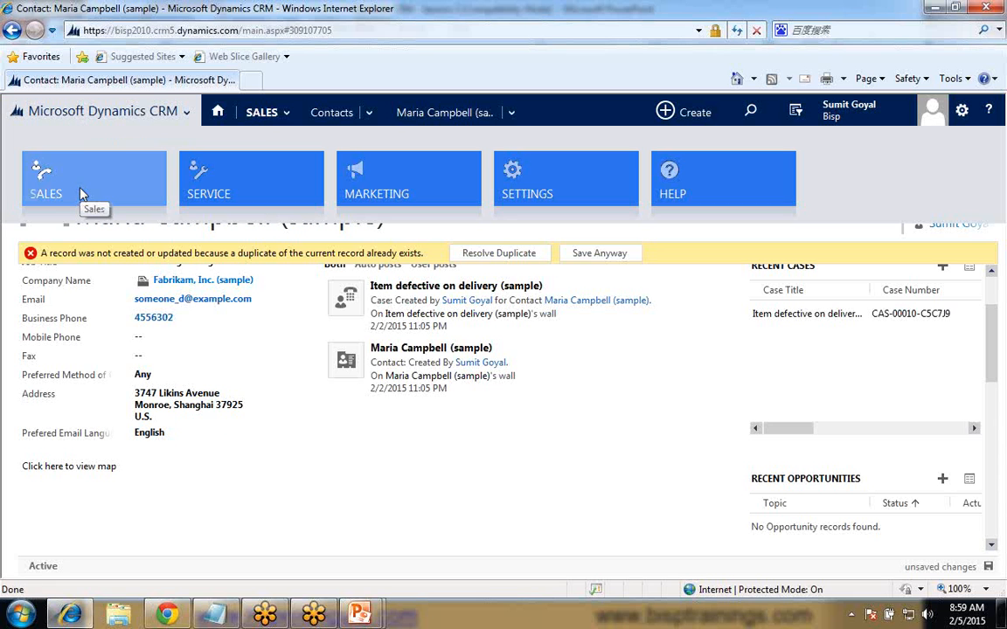
{"action": "left_click", "coordinate": [80, 194]}
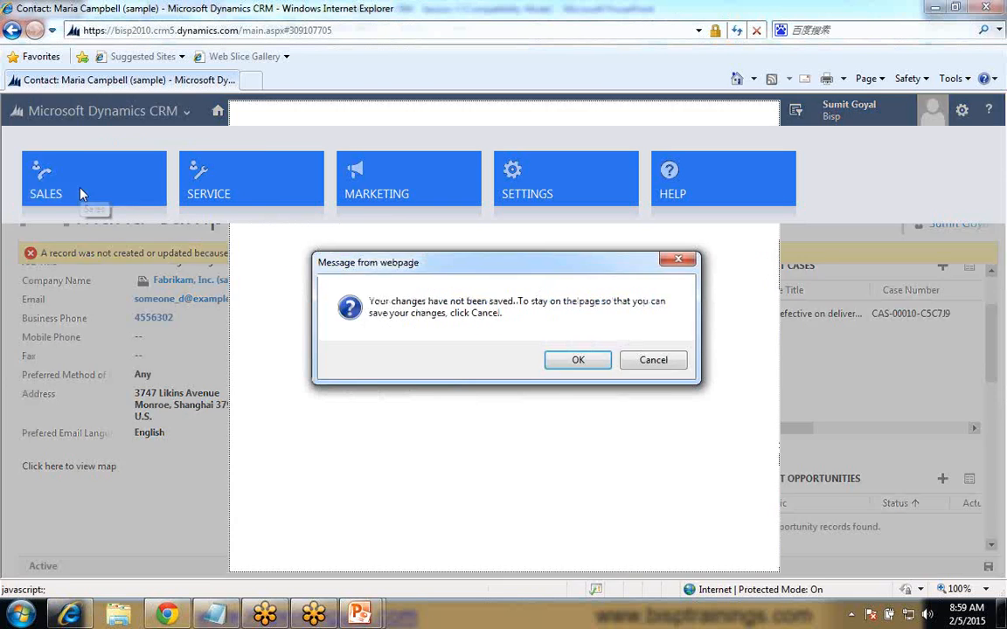
{"action": "key", "text": "Return"}
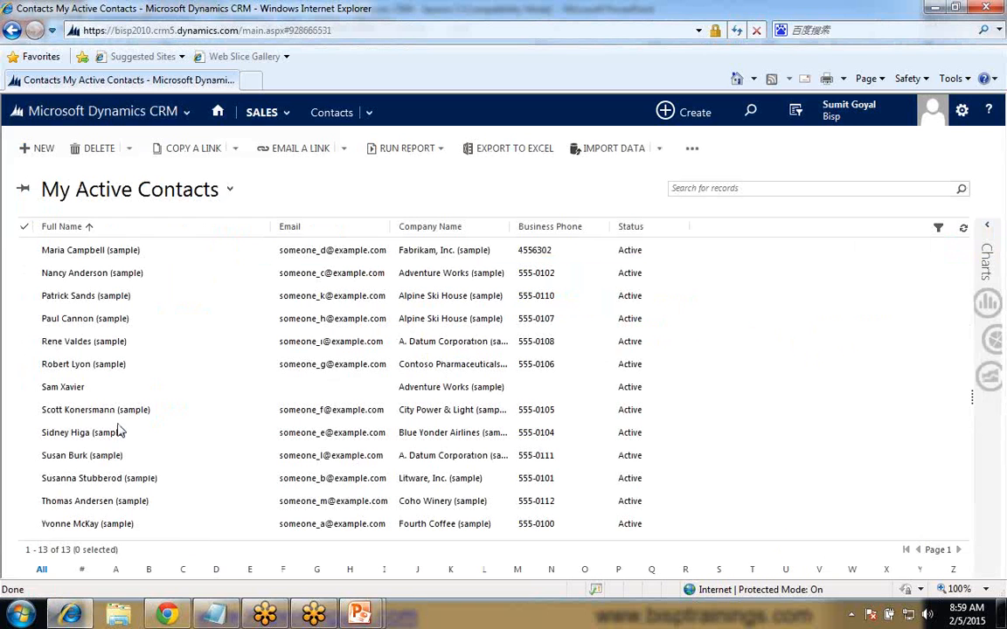